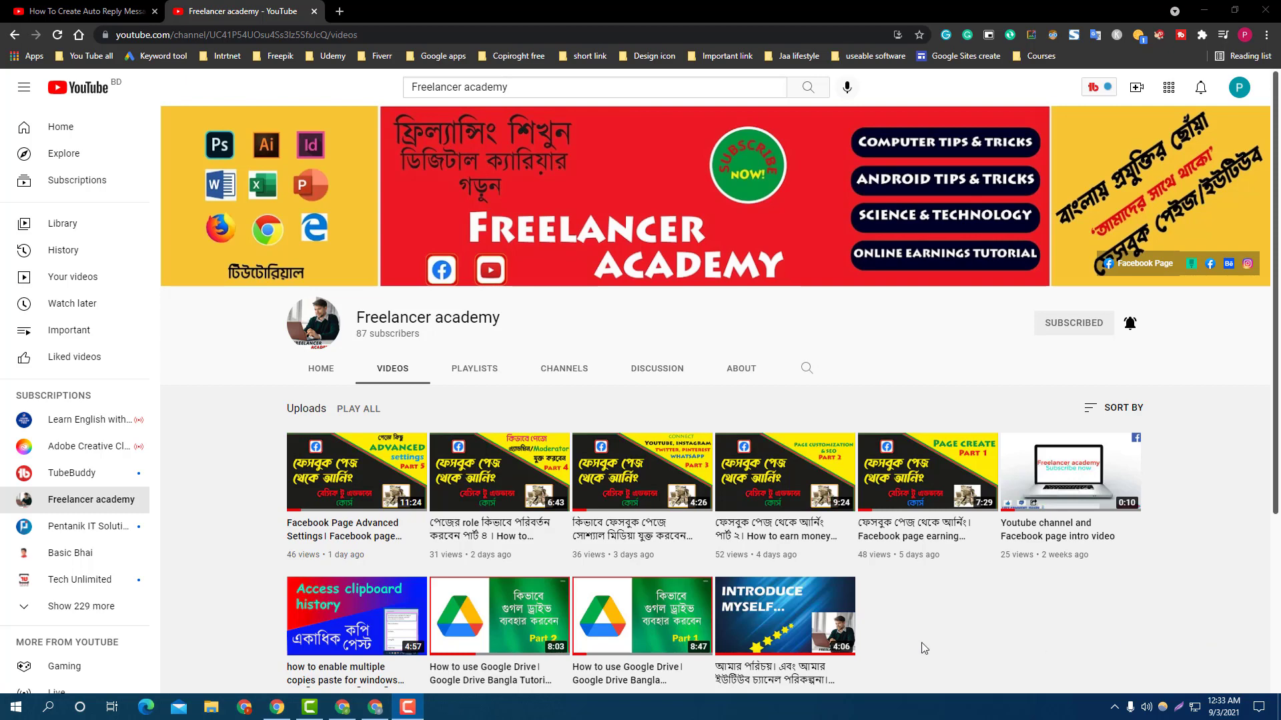
Step: Switch to the Facebook window and open the managed page Online tips 24
click(342, 707)
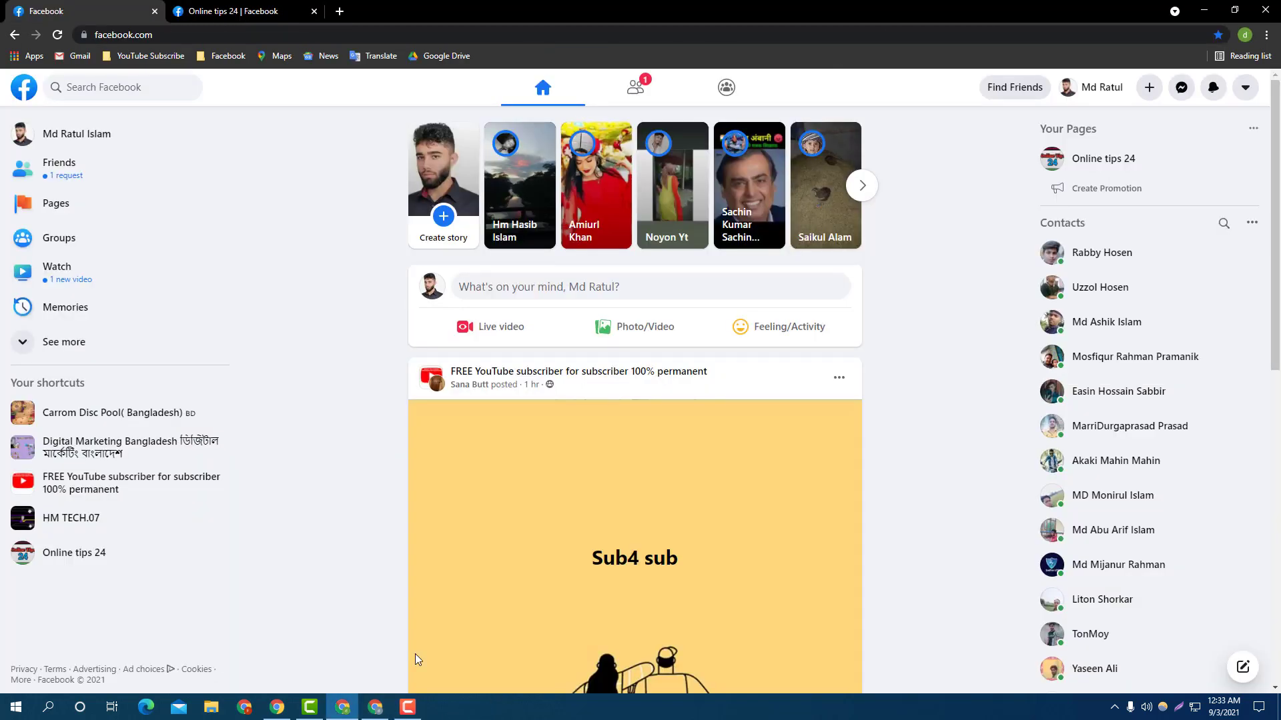
scroll(729, 443, down, 8)
scroll(740, 454, down, 5)
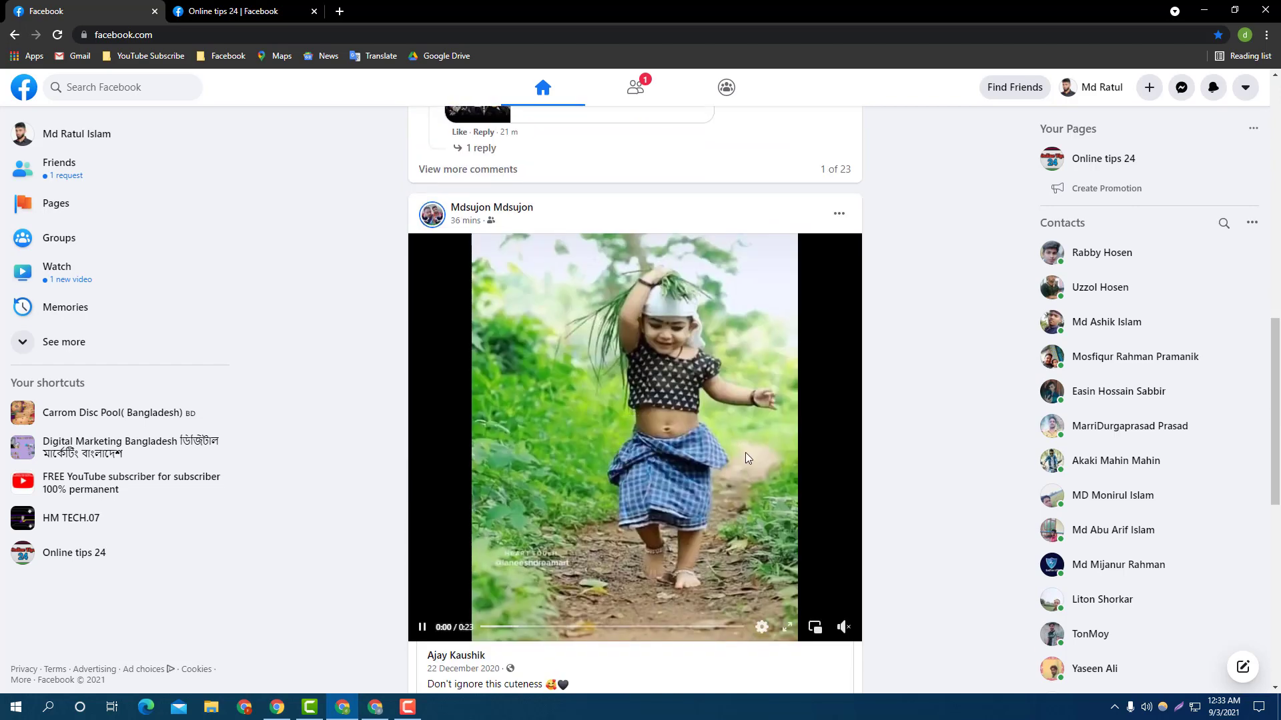
scroll(754, 444, down, 5)
scroll(760, 437, down, 4)
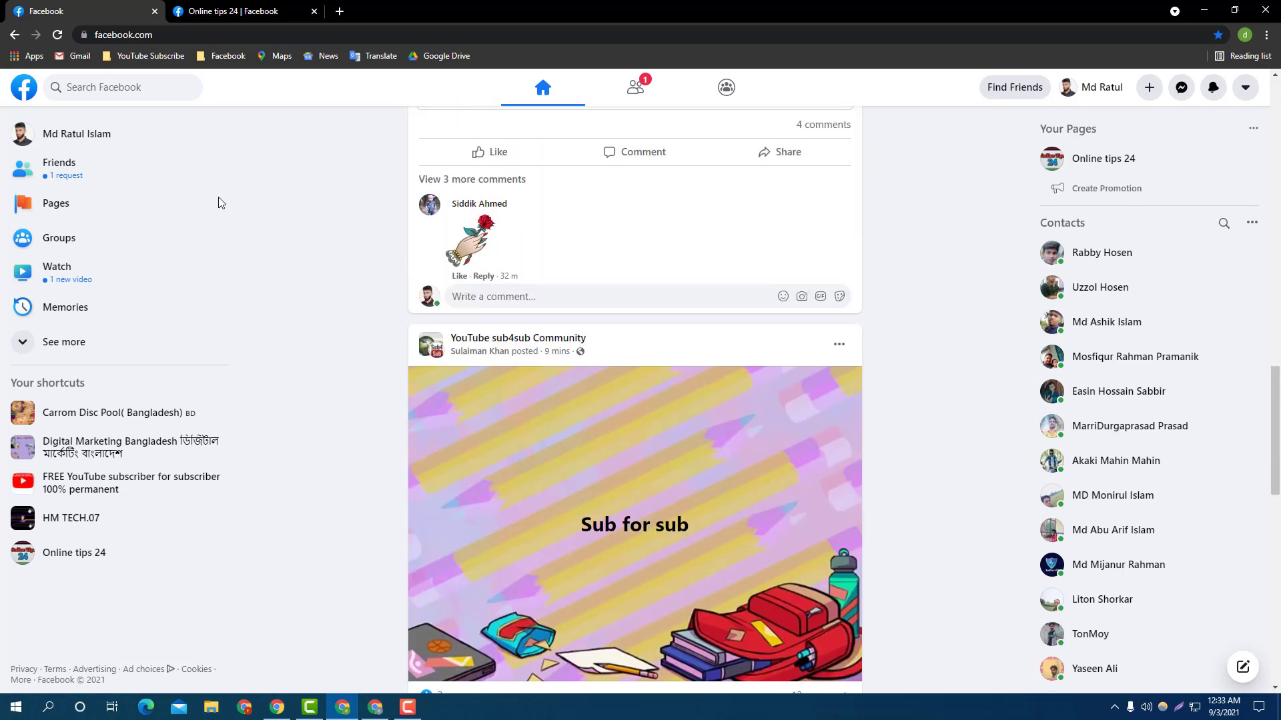
scroll(200, 200, up, 3)
click(79, 212)
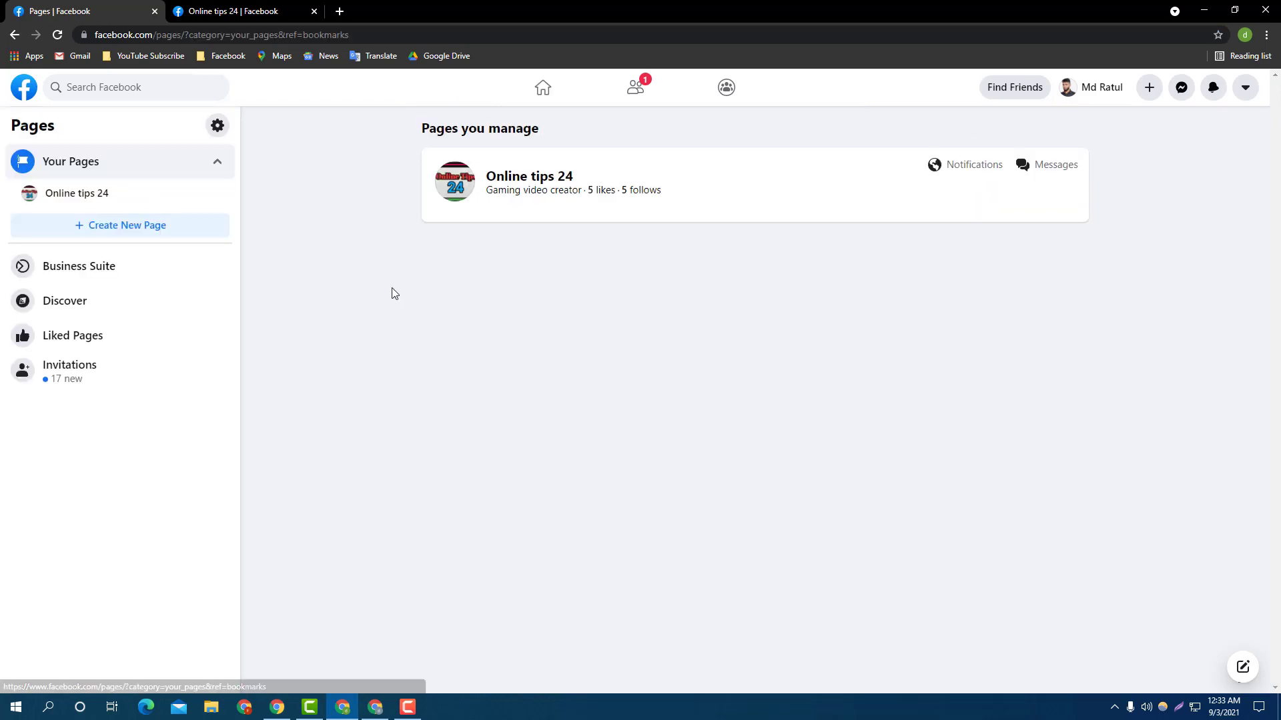
click(456, 189)
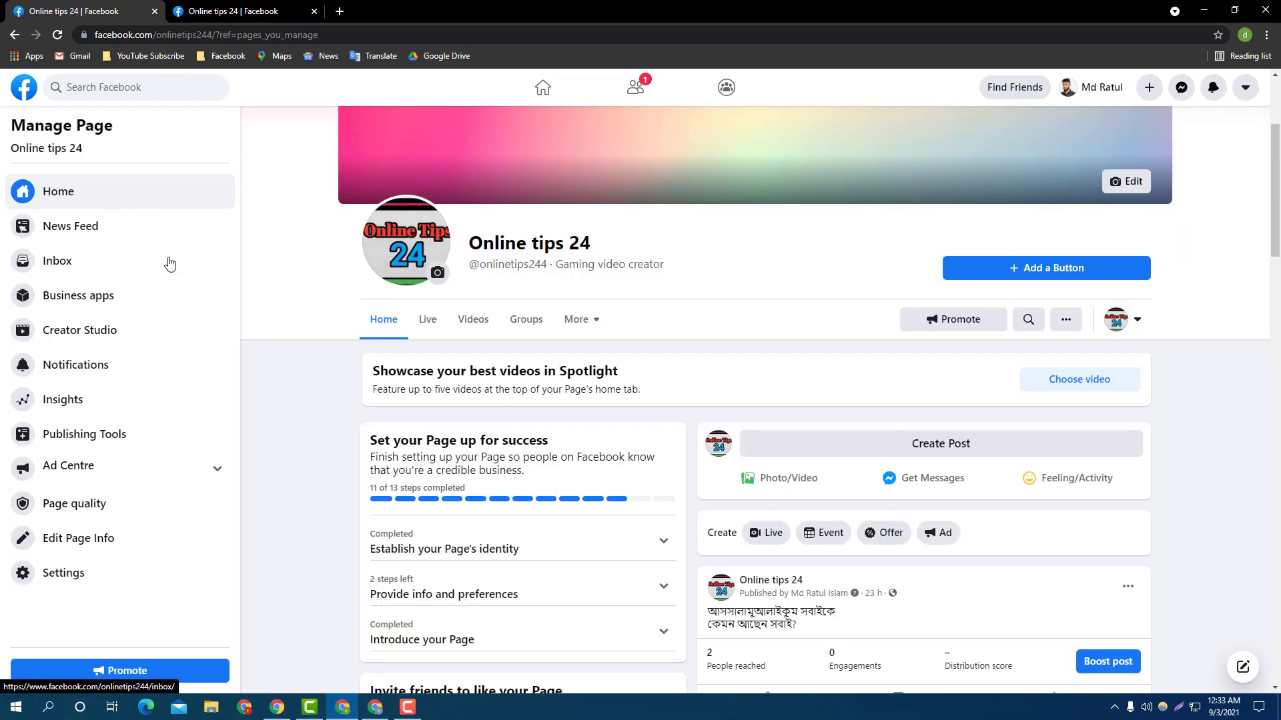
Step: Go to the Online tips 24 page settings and open the Messaging section
scroll(110, 271, down, 2)
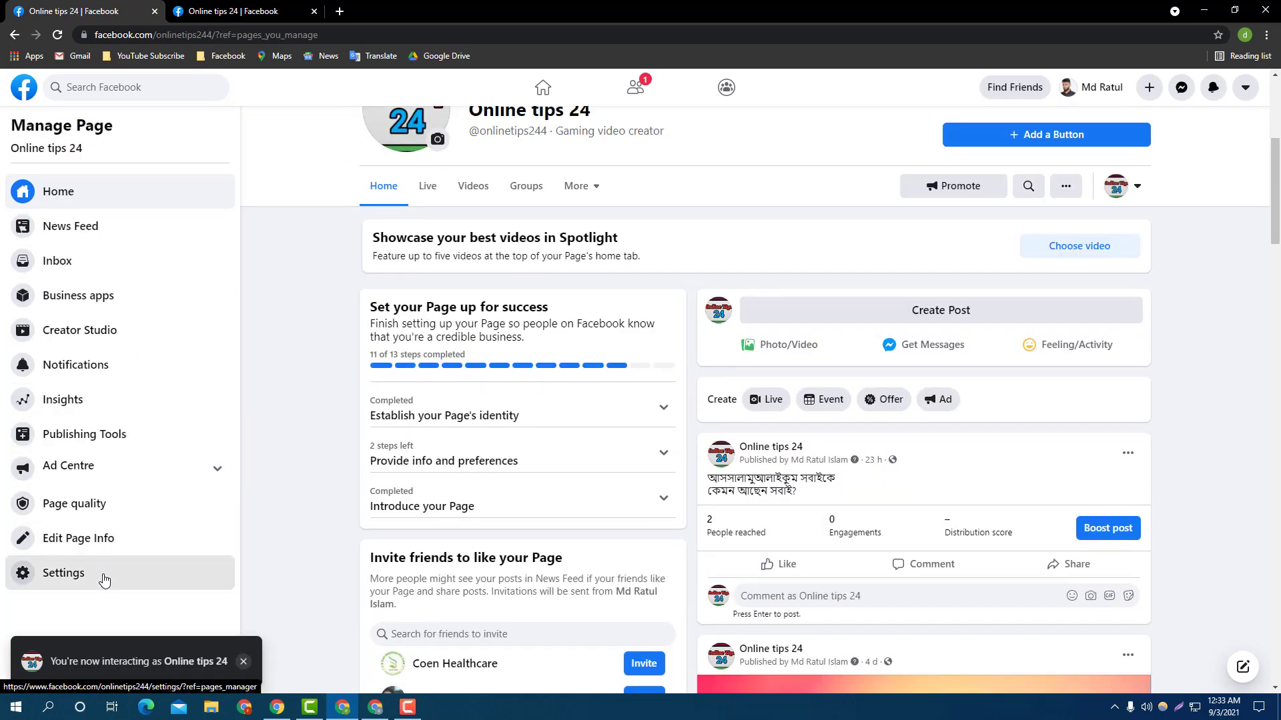
click(104, 579)
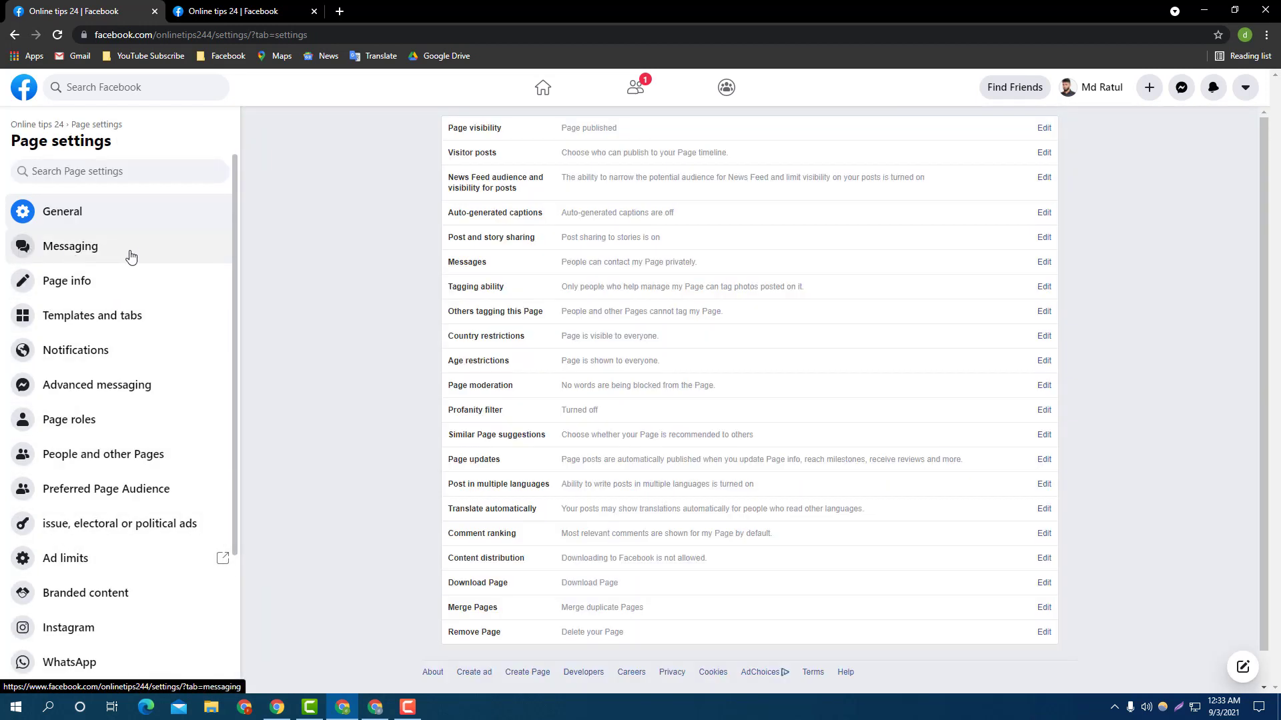
mouse_move(2, 213)
mouse_down()
mouse_move(56, 261)
mouse_move(208, 274)
mouse_up()
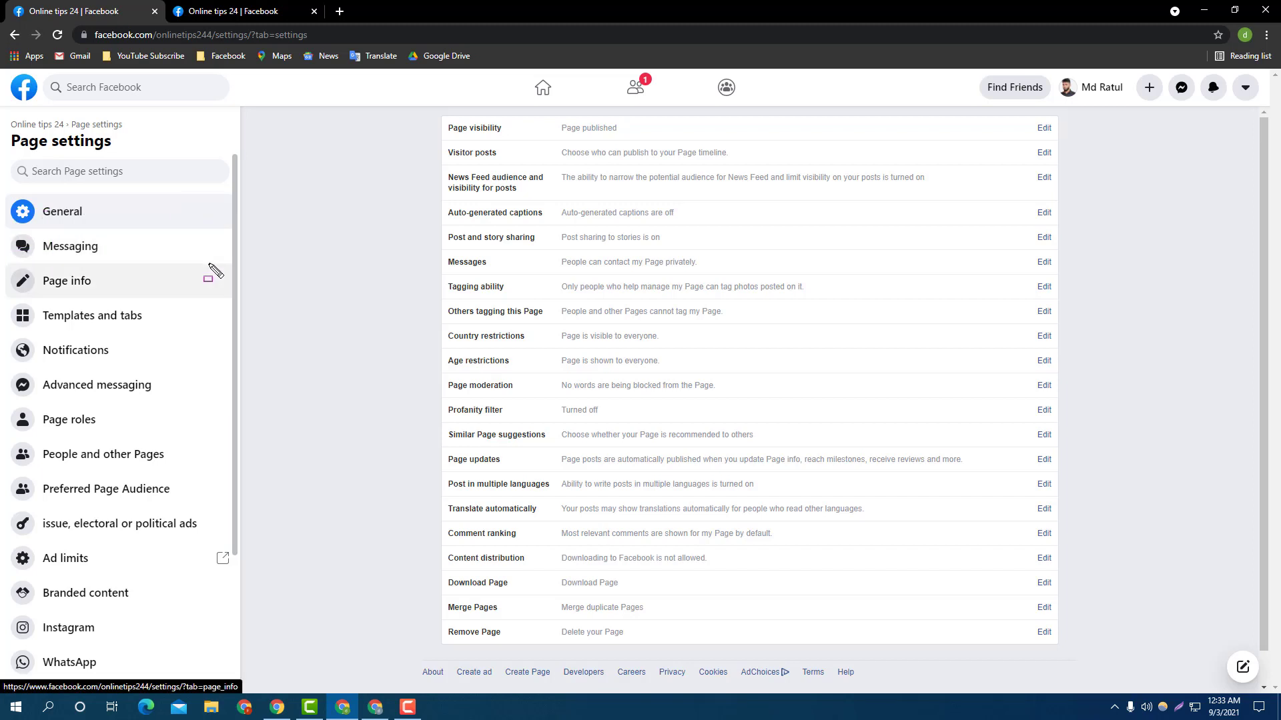
click(100, 246)
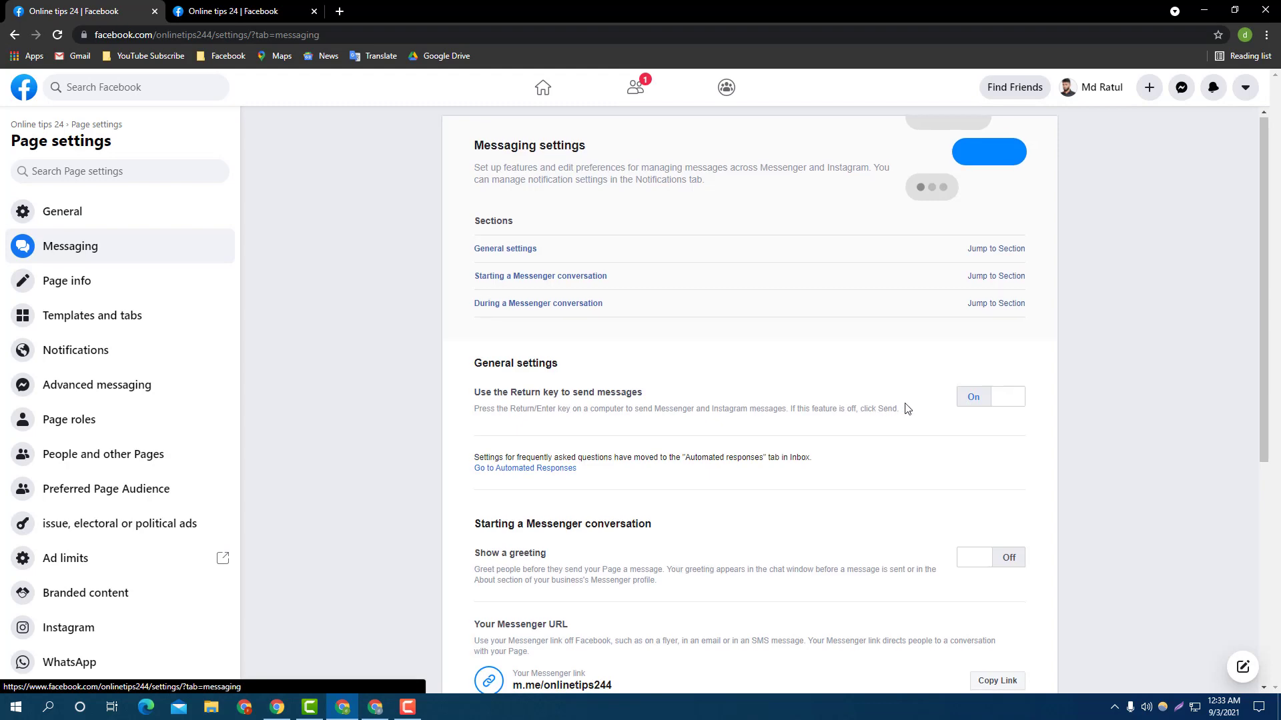
Step: Review the general messaging settings and follow the link to Automated Responses
scroll(904, 413, down, 5)
scroll(900, 440, up, 3)
scroll(896, 454, up, 2)
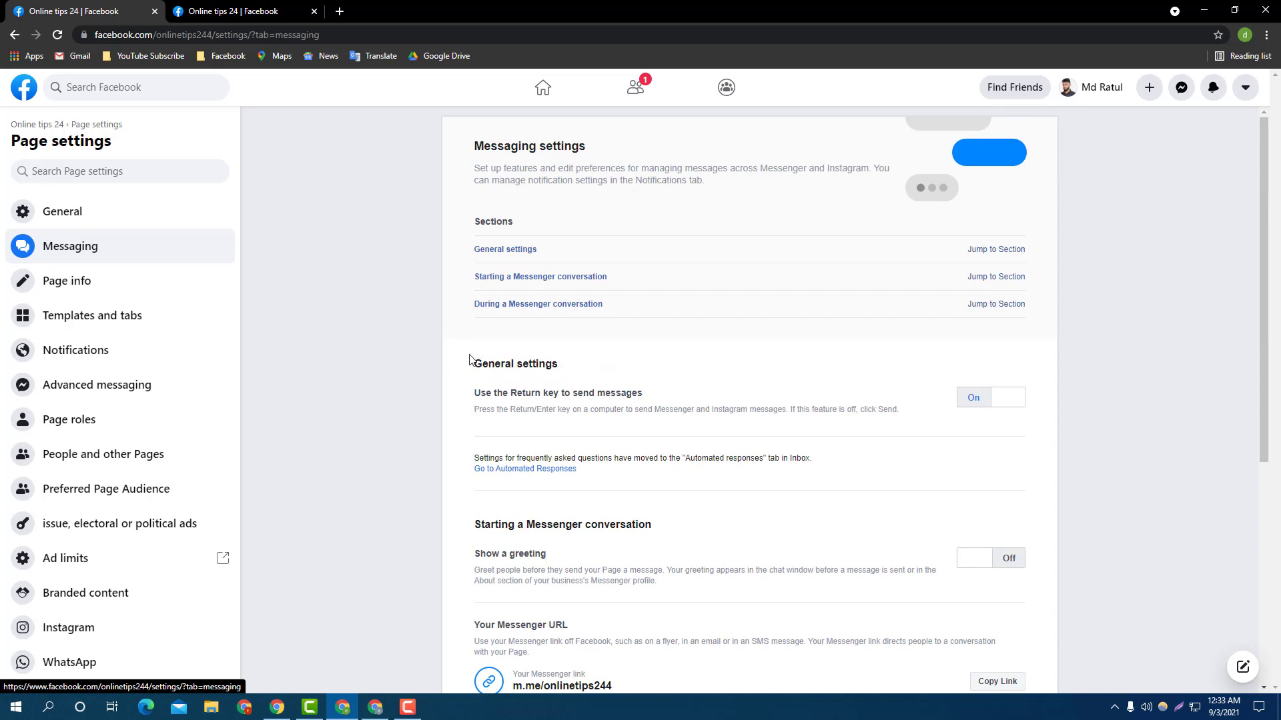
drag(473, 365, 711, 367)
click(711, 366)
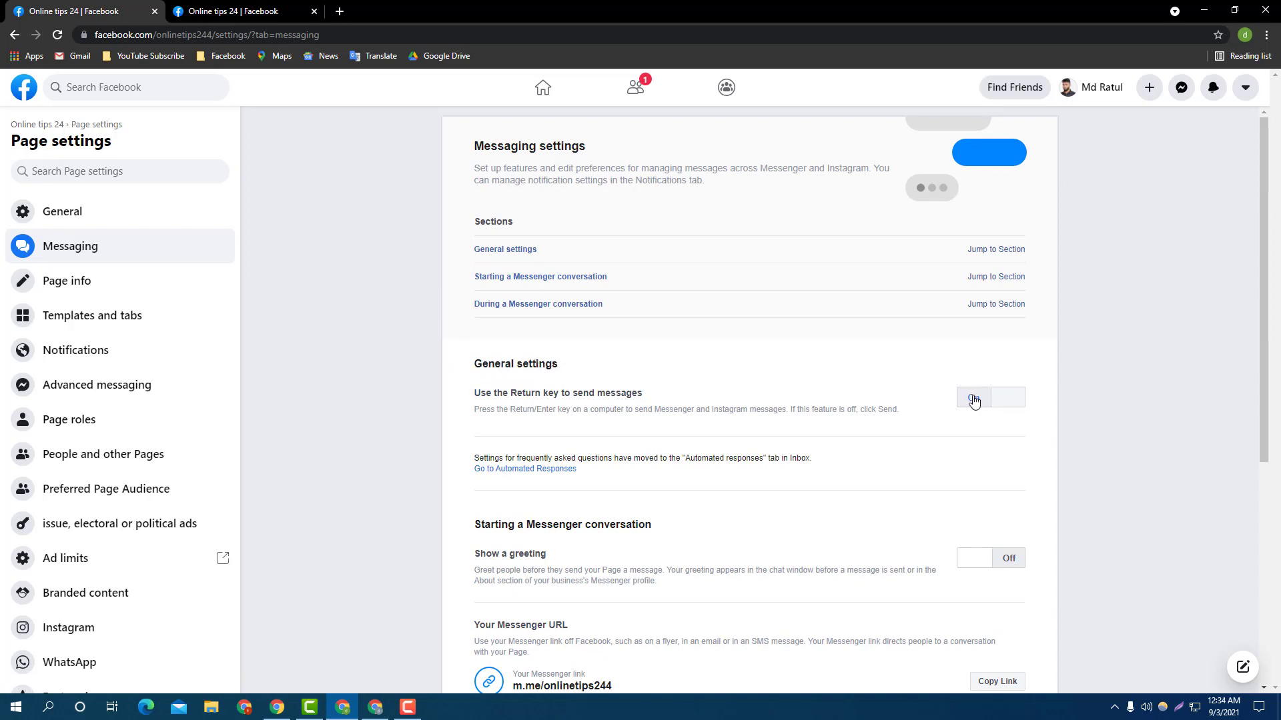
scroll(977, 407, down, 1)
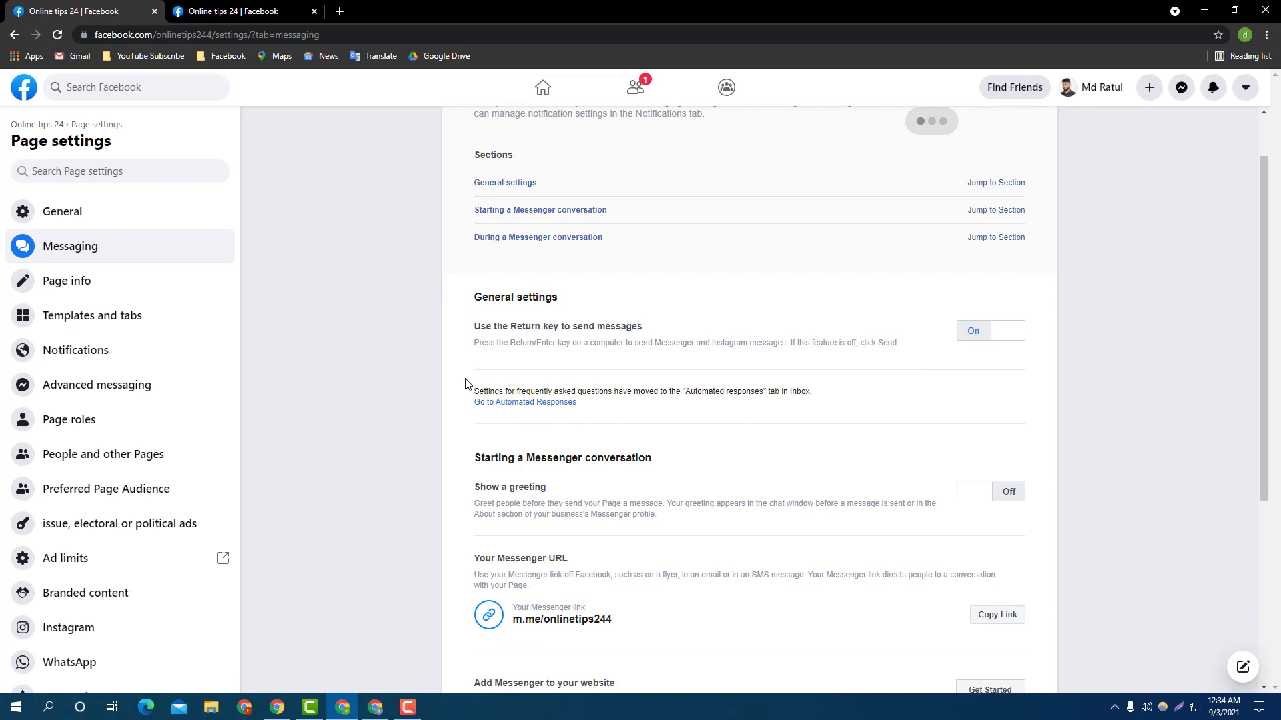
mouse_move(468, 384)
mouse_down()
mouse_move(574, 434)
mouse_move(598, 422)
mouse_up()
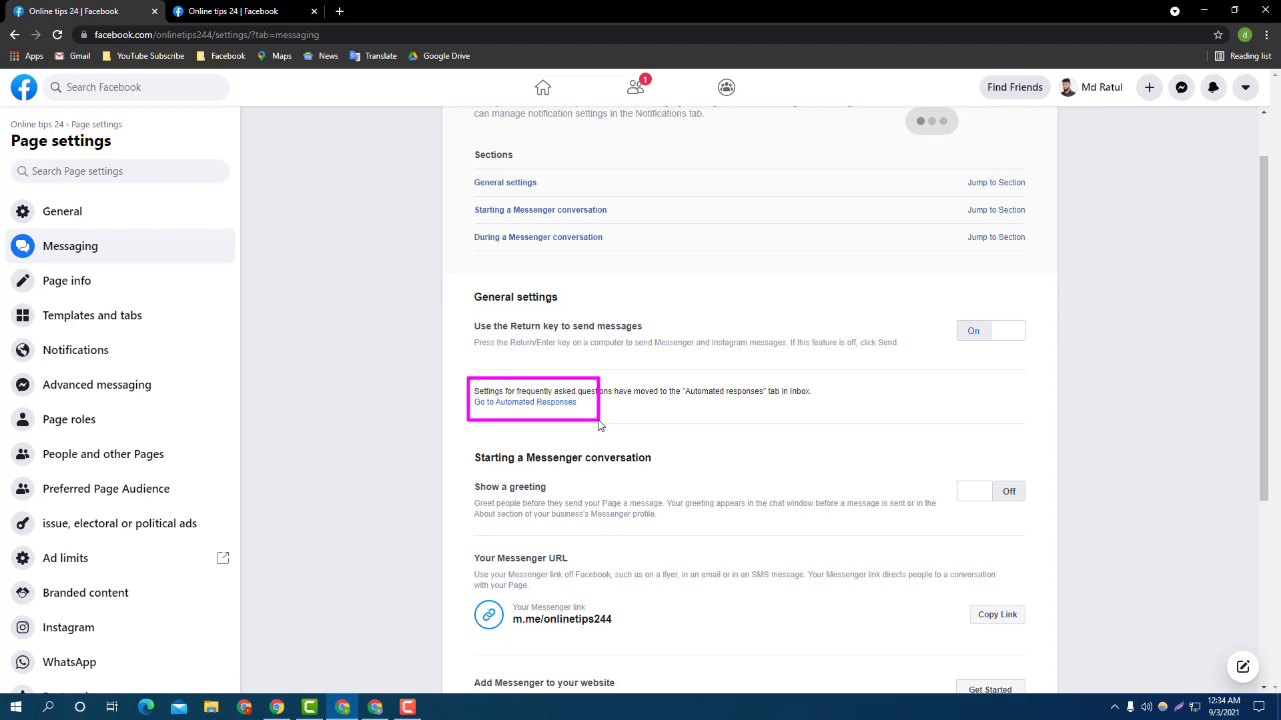
click(558, 403)
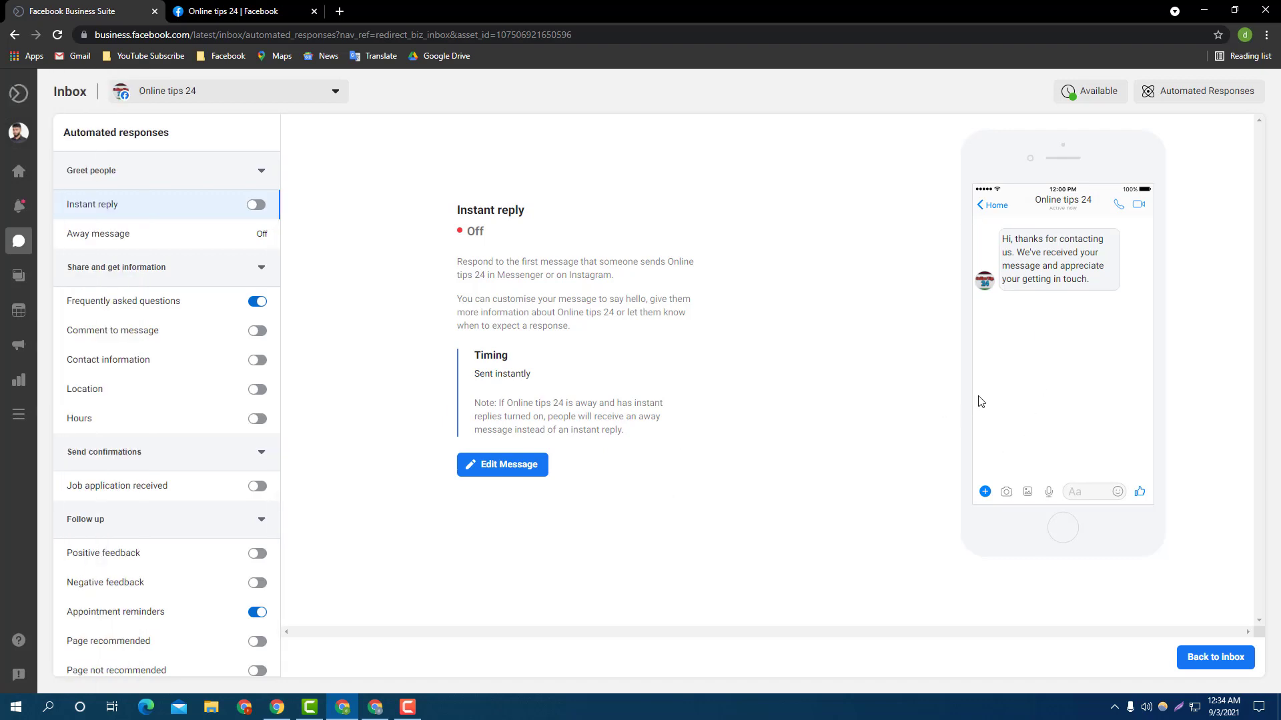
Step: Open the instant reply message for editing and select its default text
click(506, 467)
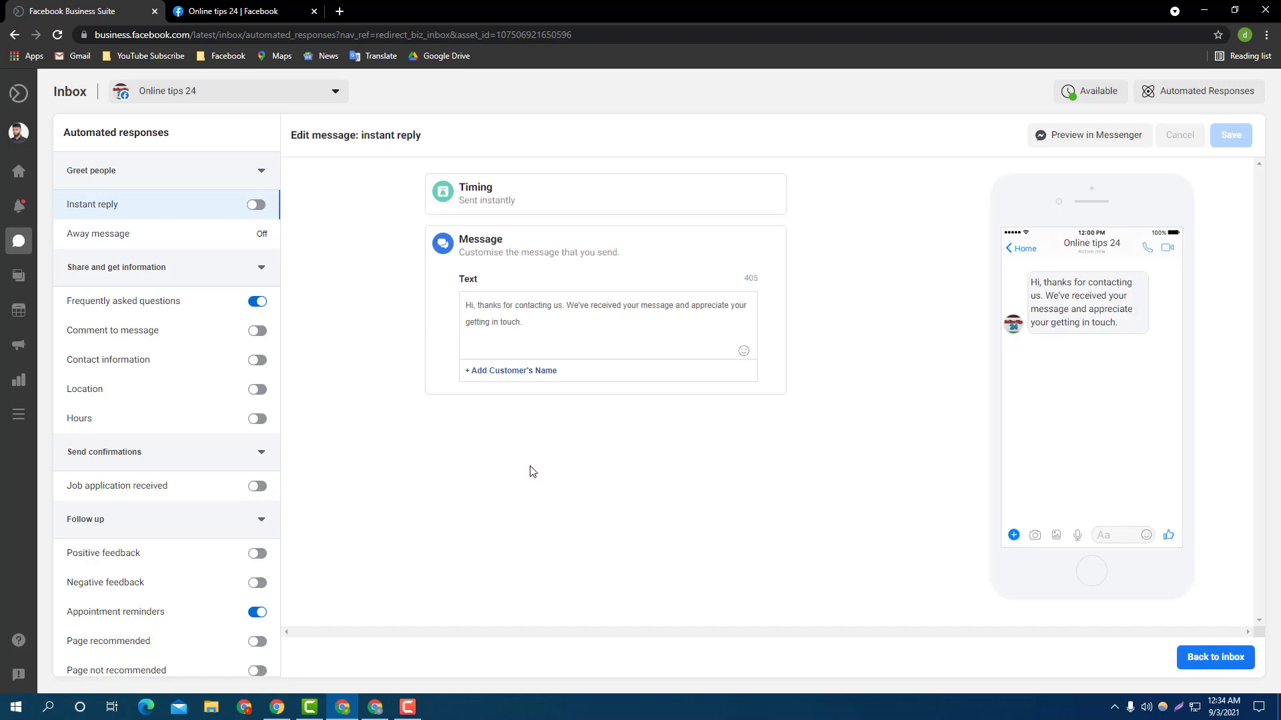
drag(529, 323, 470, 311)
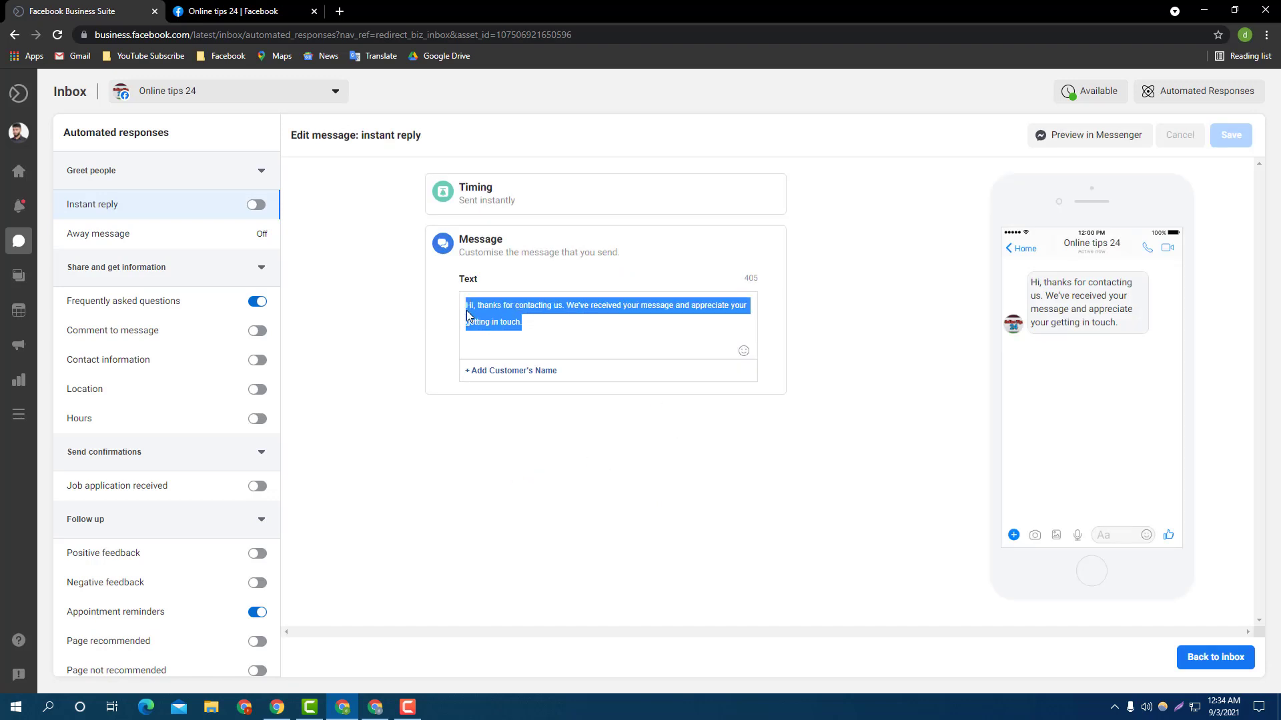
click(517, 338)
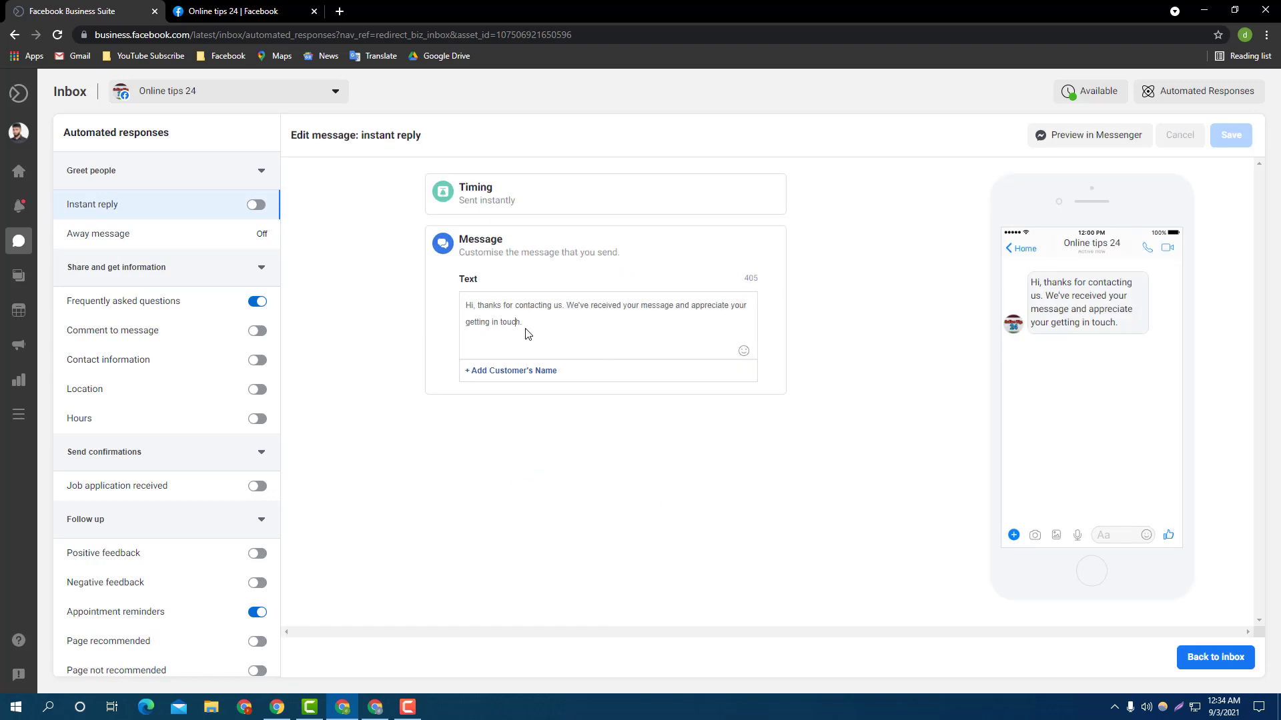
drag(529, 322, 467, 306)
click(546, 332)
drag(542, 327, 467, 307)
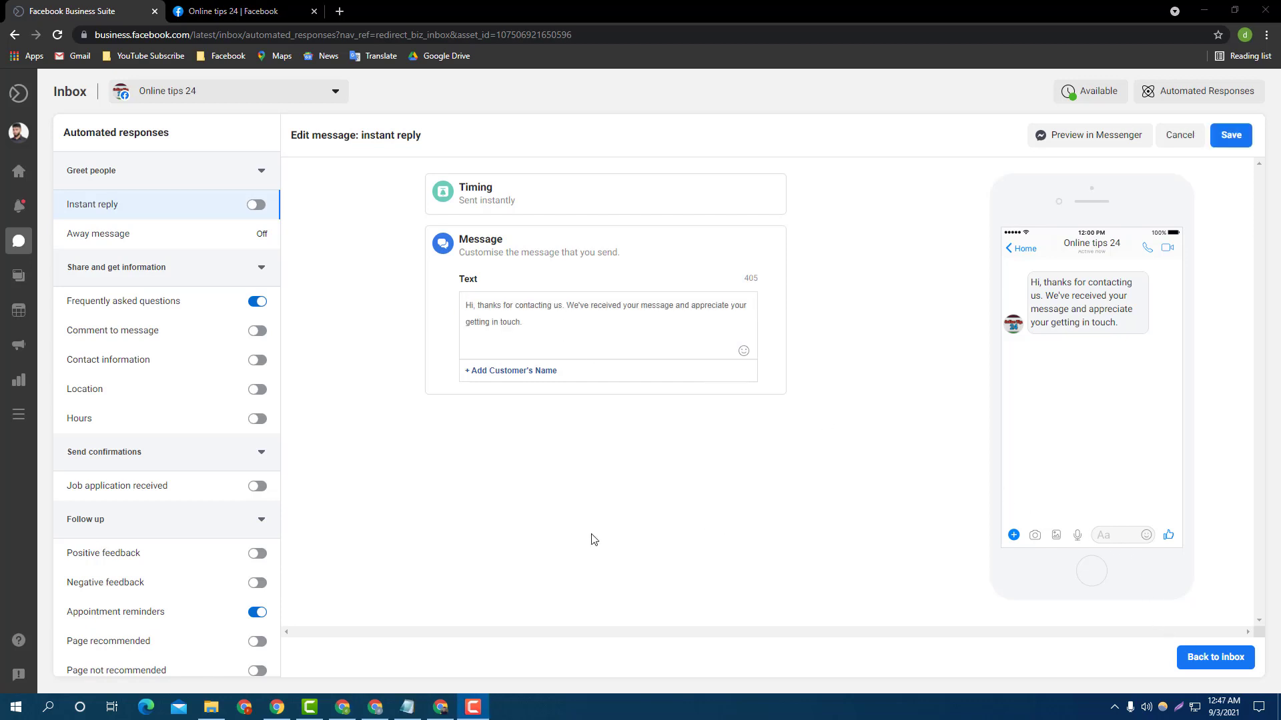
Step: Switch to Notepad and copy the last Bengali paragraph, starting with "আসসালামু আলাইকুম।"
click(407, 707)
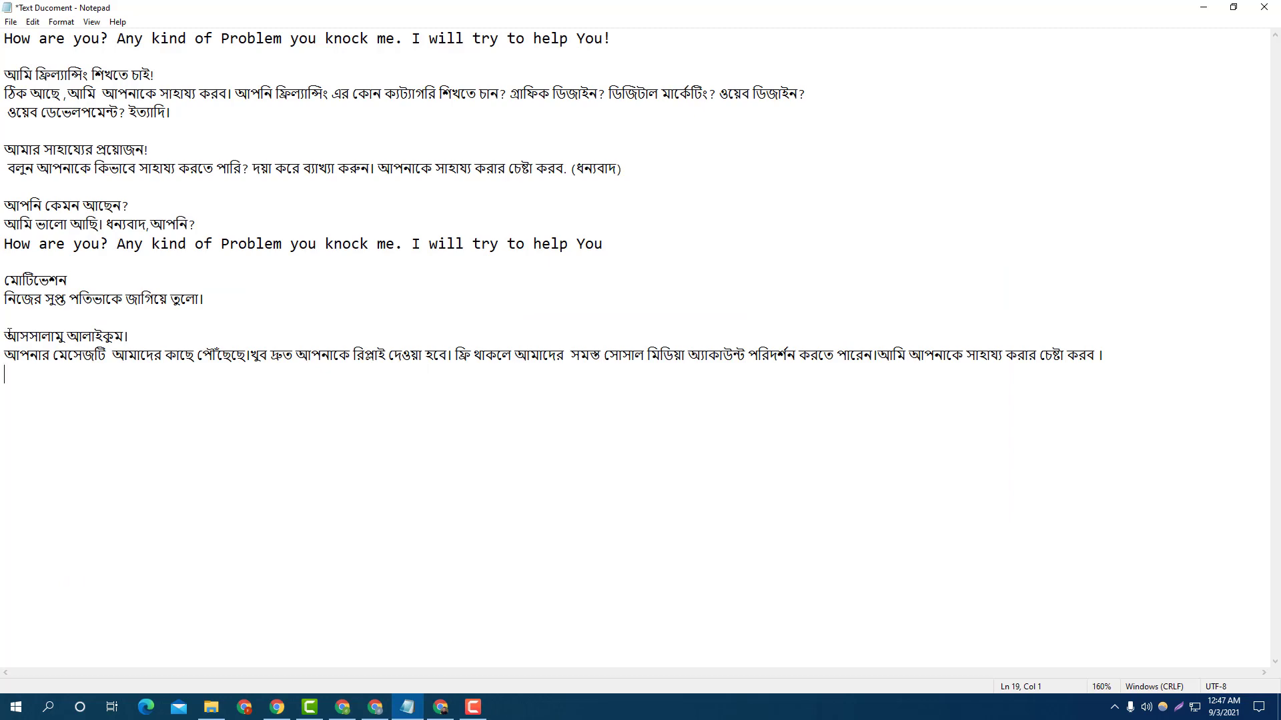
drag(4, 335, 847, 390)
key(ctrl+c)
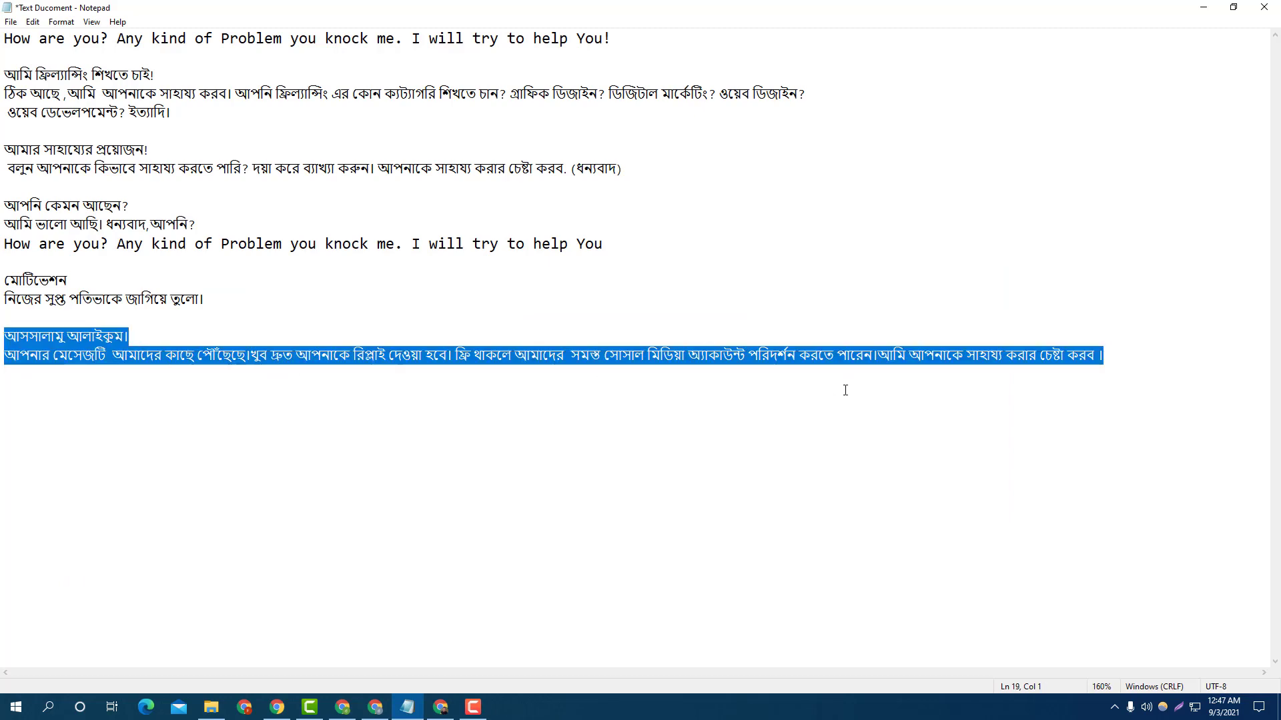
Step: Return to Facebook Business Suite in Chrome, replace the default instant reply with the copied Bengali text, and check the message
click(375, 707)
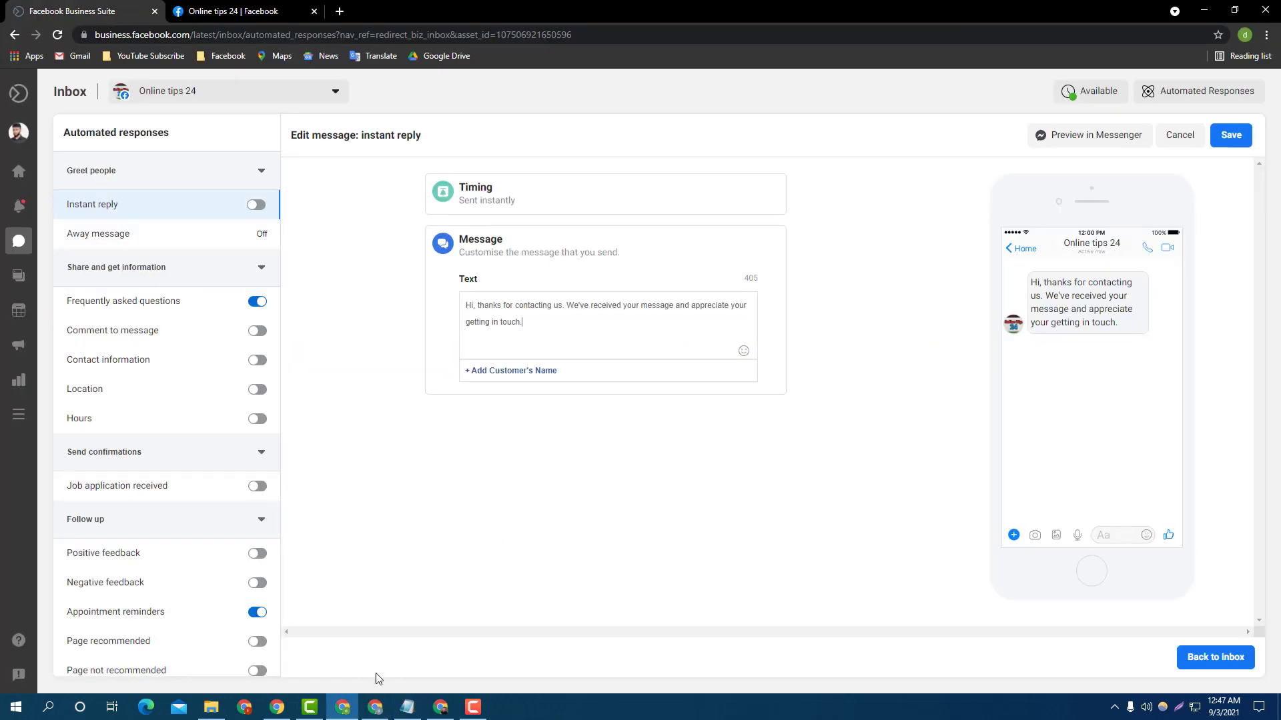
drag(519, 330, 480, 318)
drag(453, 360, 418, 343)
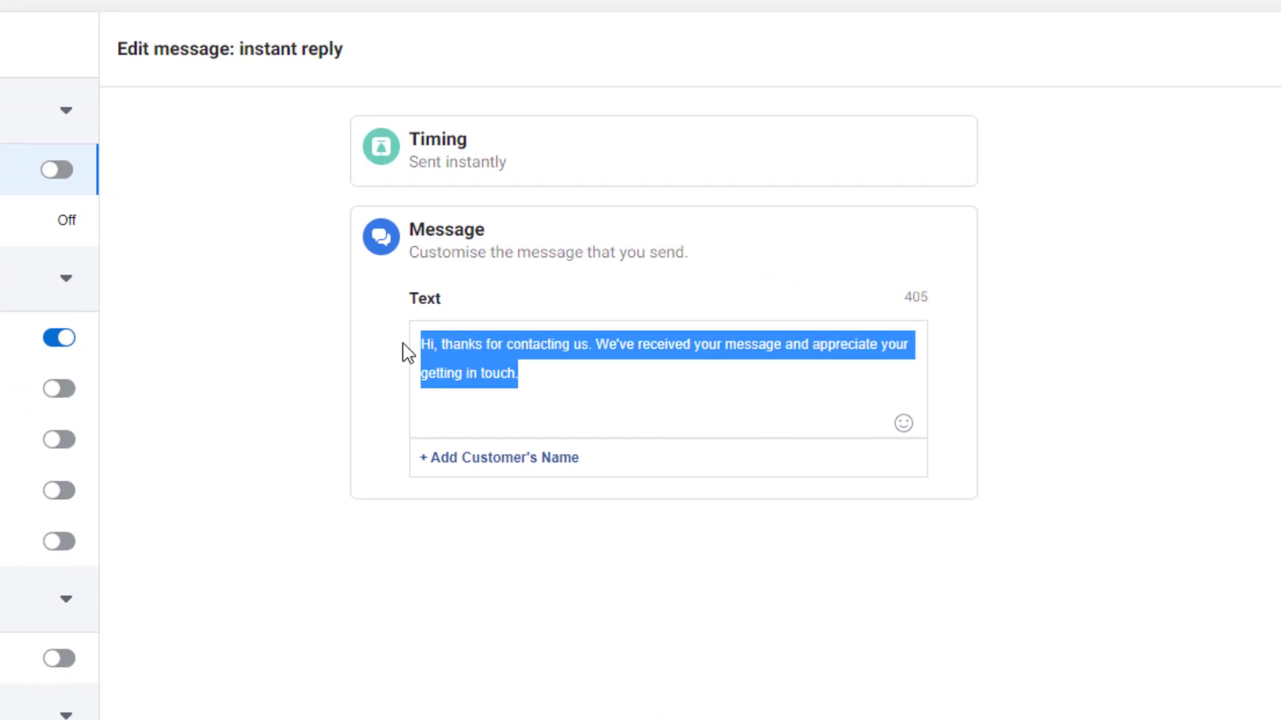
key(ctrl+v)
scroll(687, 390, down, 1)
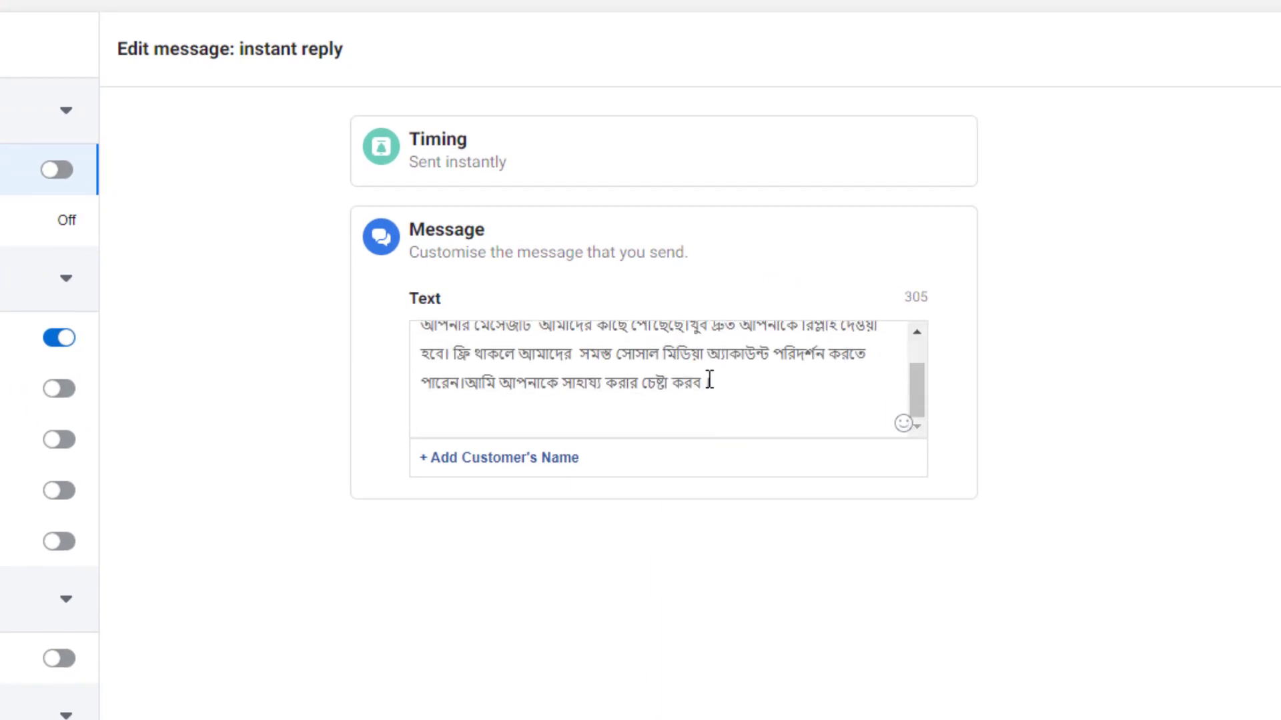
scroll(709, 380, up, 1)
scroll(709, 380, down, 1)
key(BackSpace)
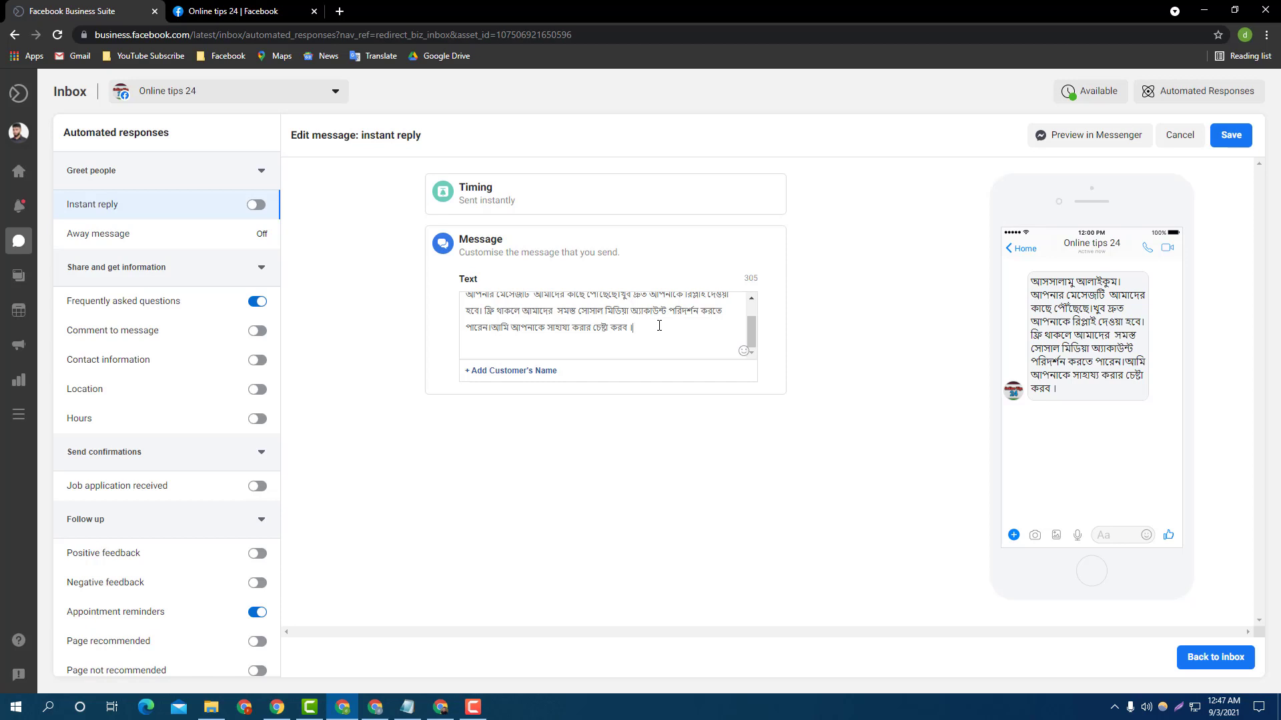
scroll(659, 325, up, 2)
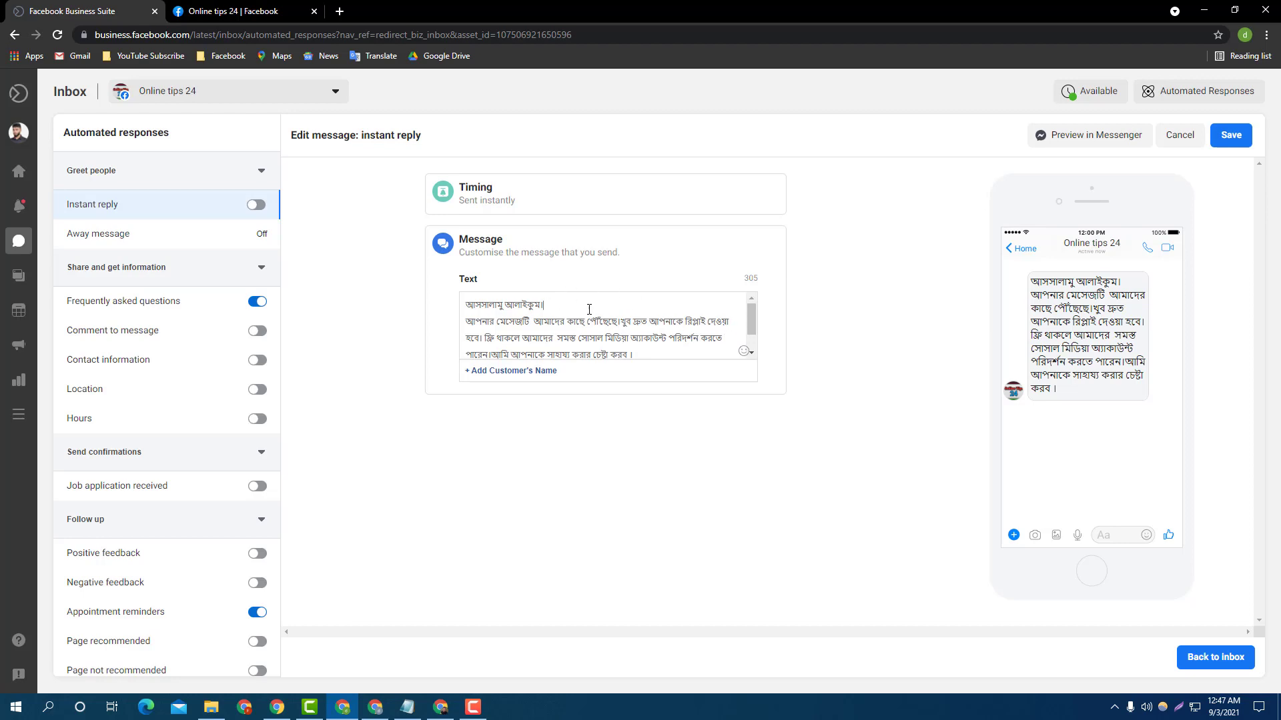
scroll(589, 309, down, 2)
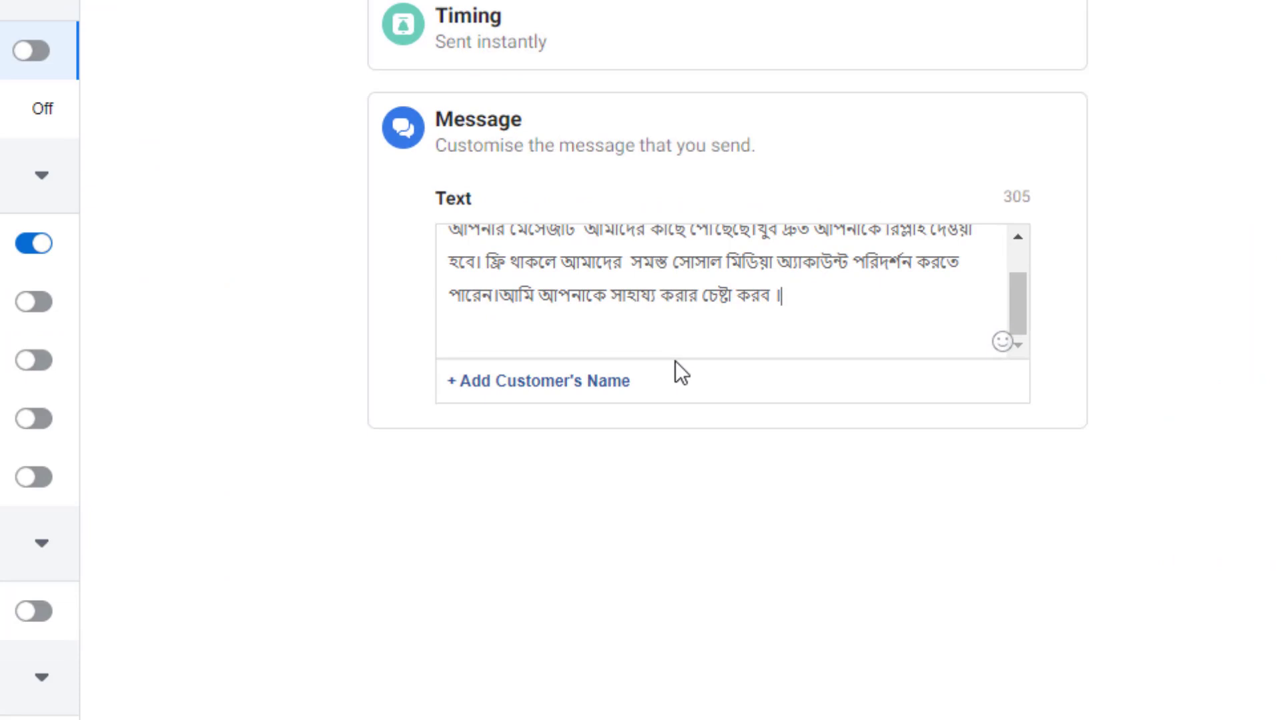
Step: Try the "First name of recipient" placeholder at the end of the instant reply message and remove it
key(ctrl+shift+d)
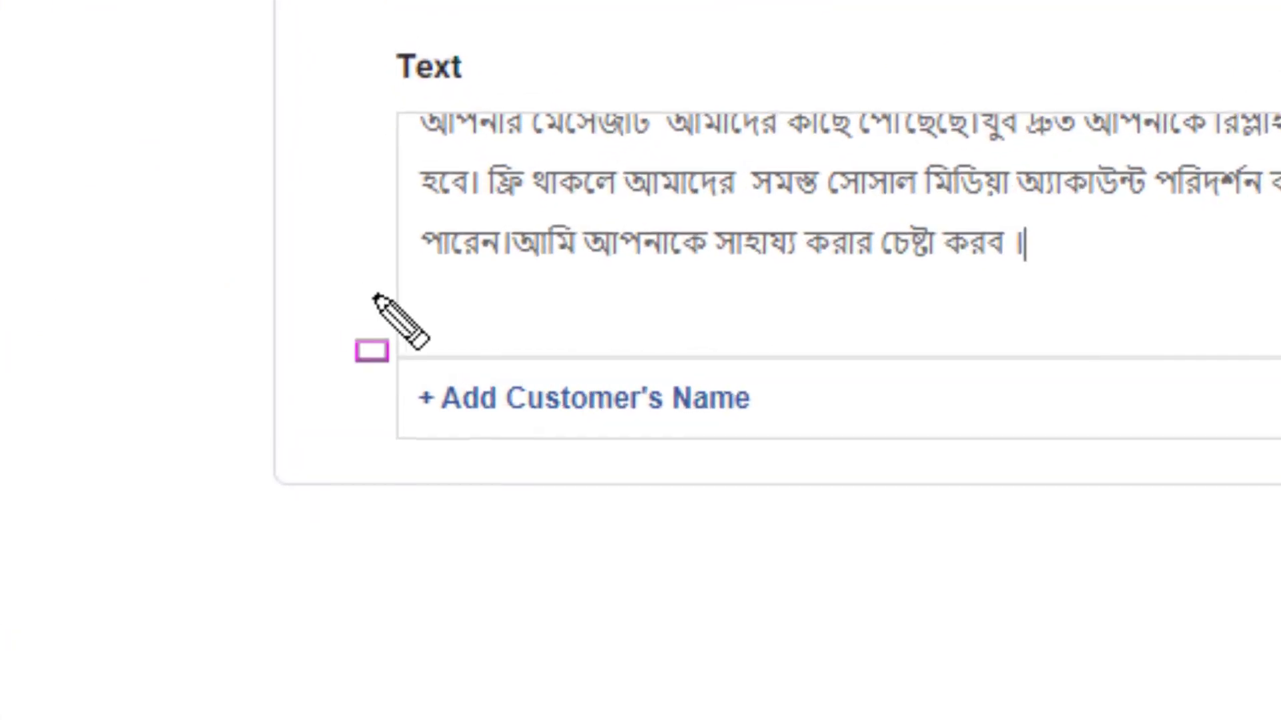
drag(447, 355, 534, 391)
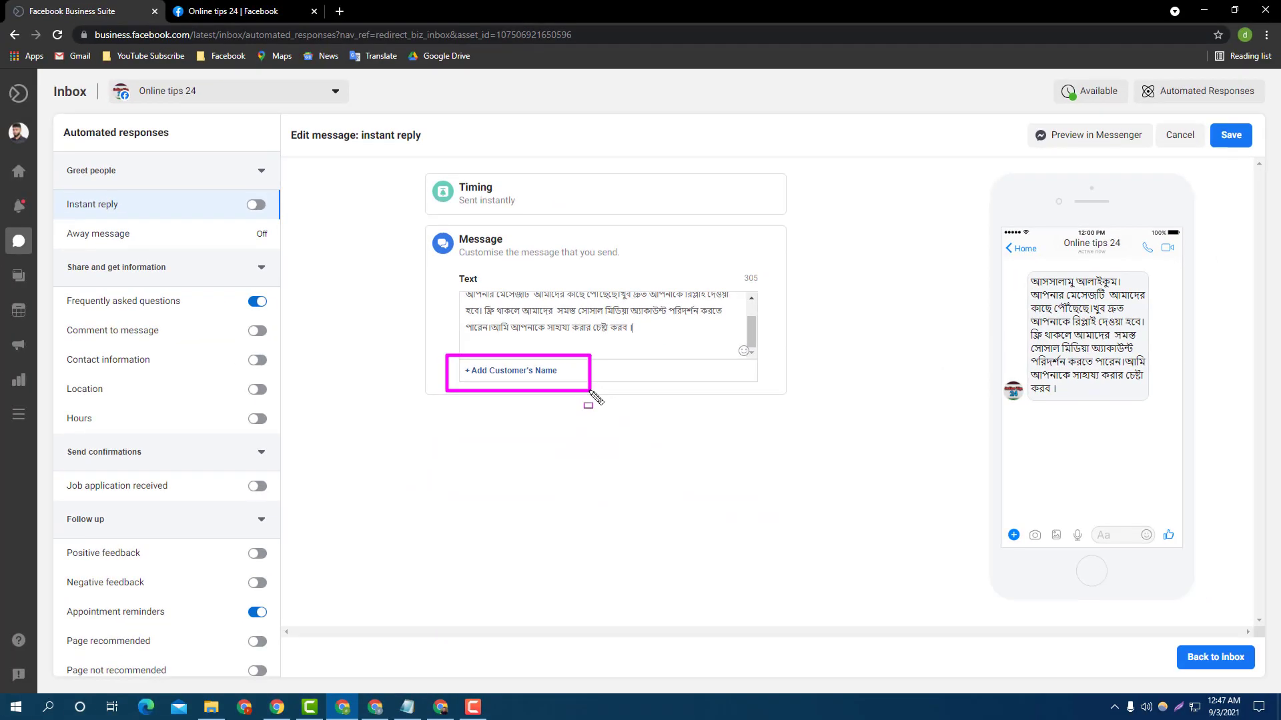
key(Escape)
click(544, 371)
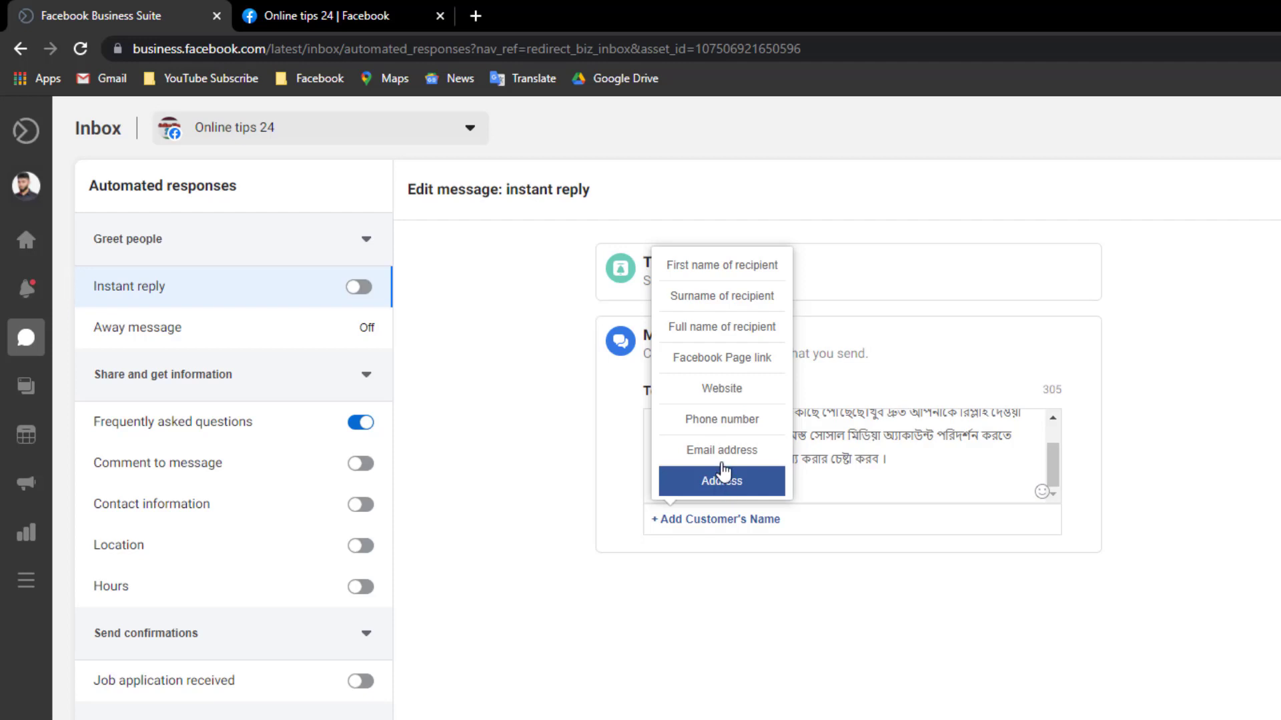
click(716, 265)
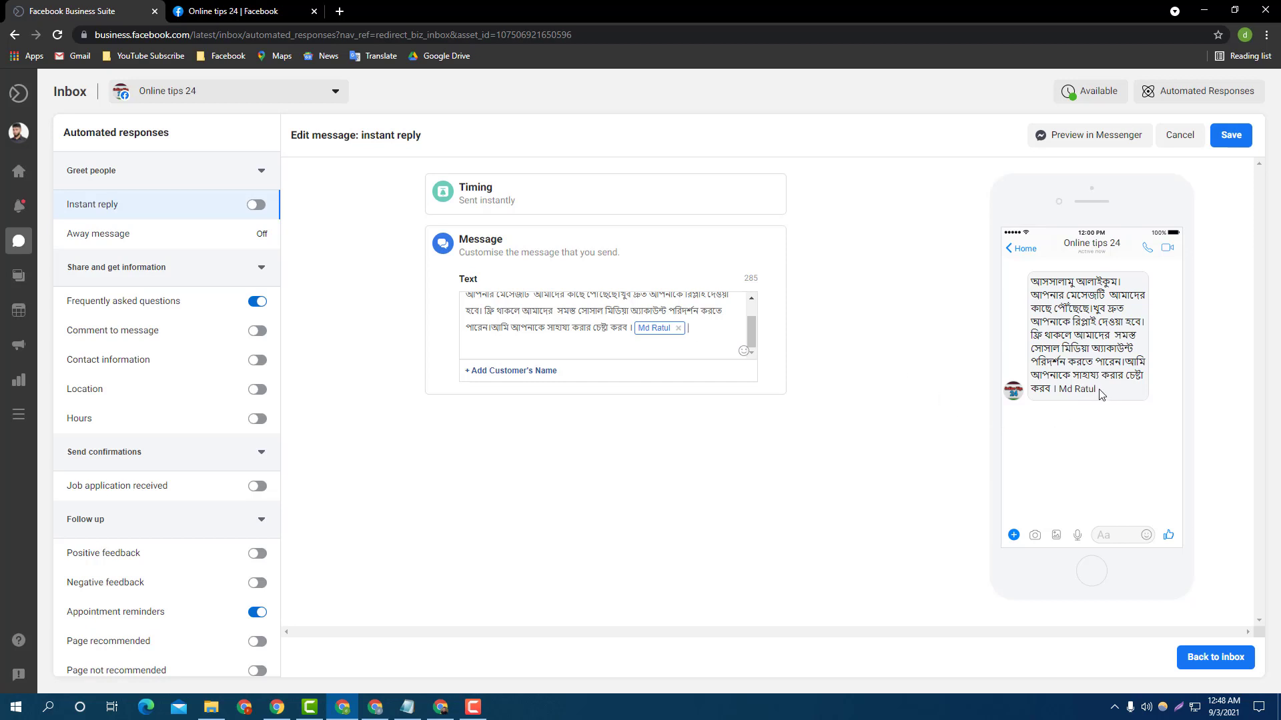
click(678, 327)
click(527, 370)
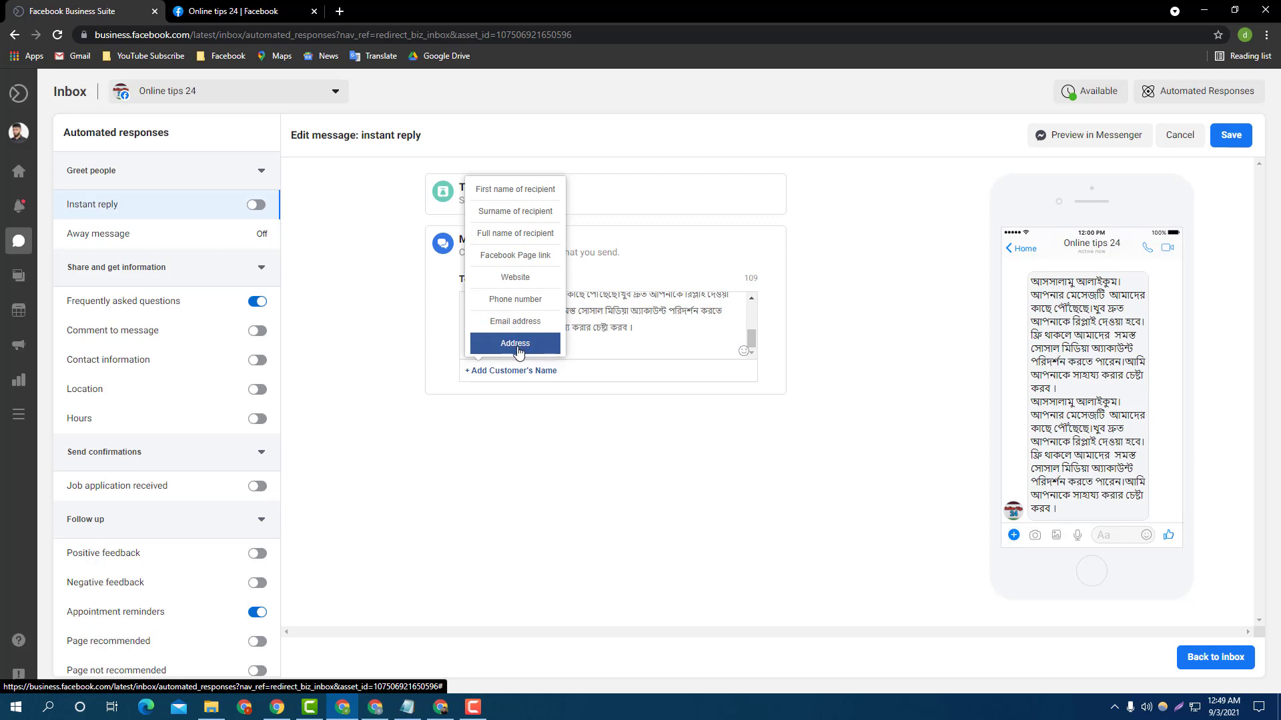
click(523, 189)
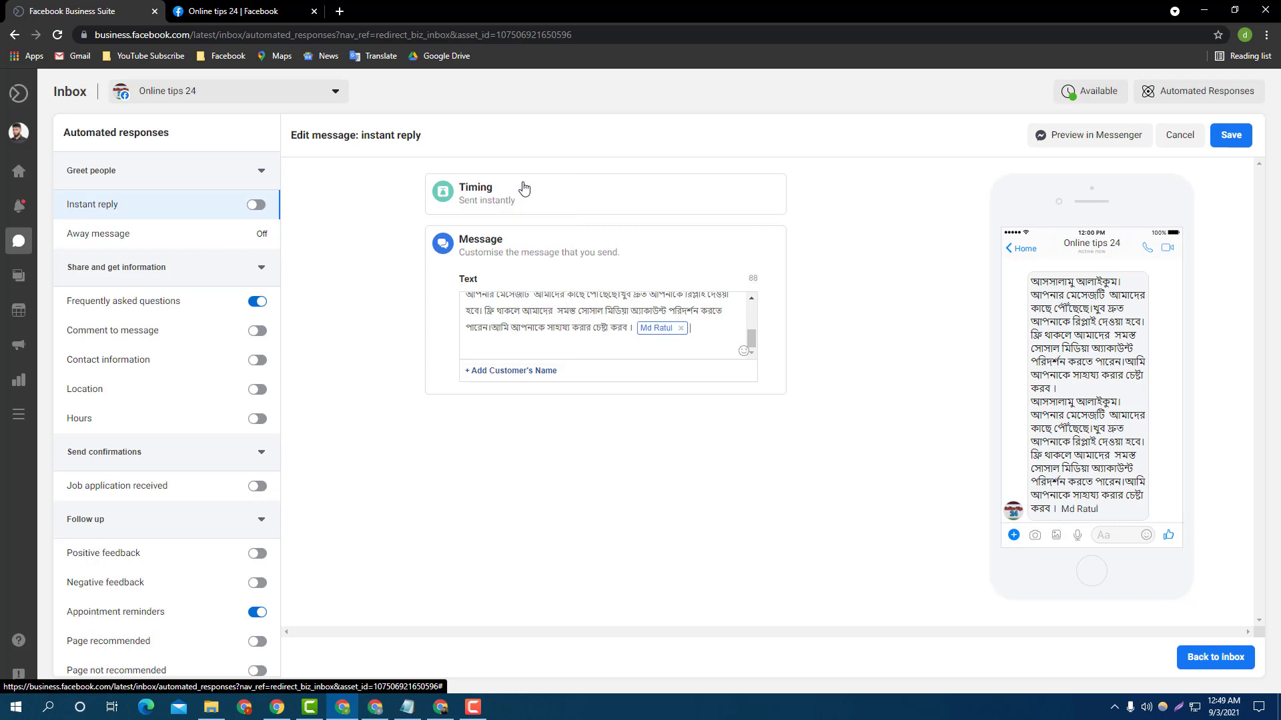
click(681, 328)
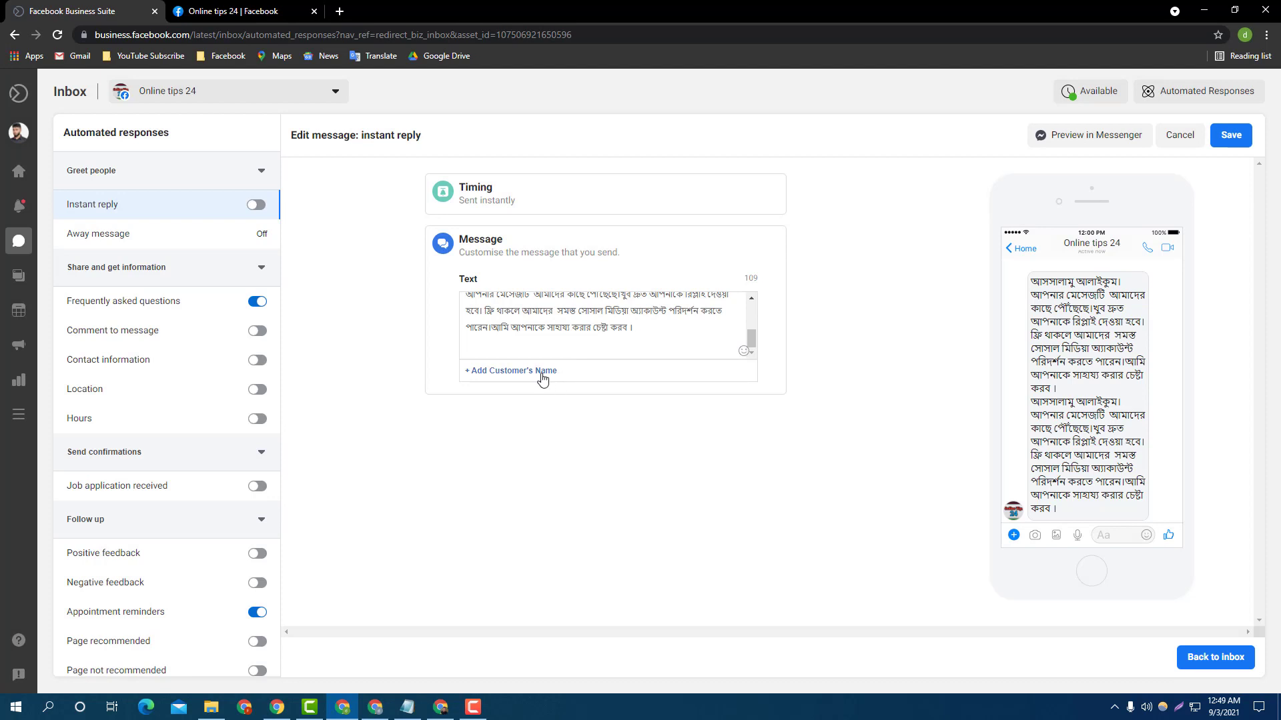
Step: Insert the "Surname of recipient" placeholder at the end of the instant reply message
click(541, 373)
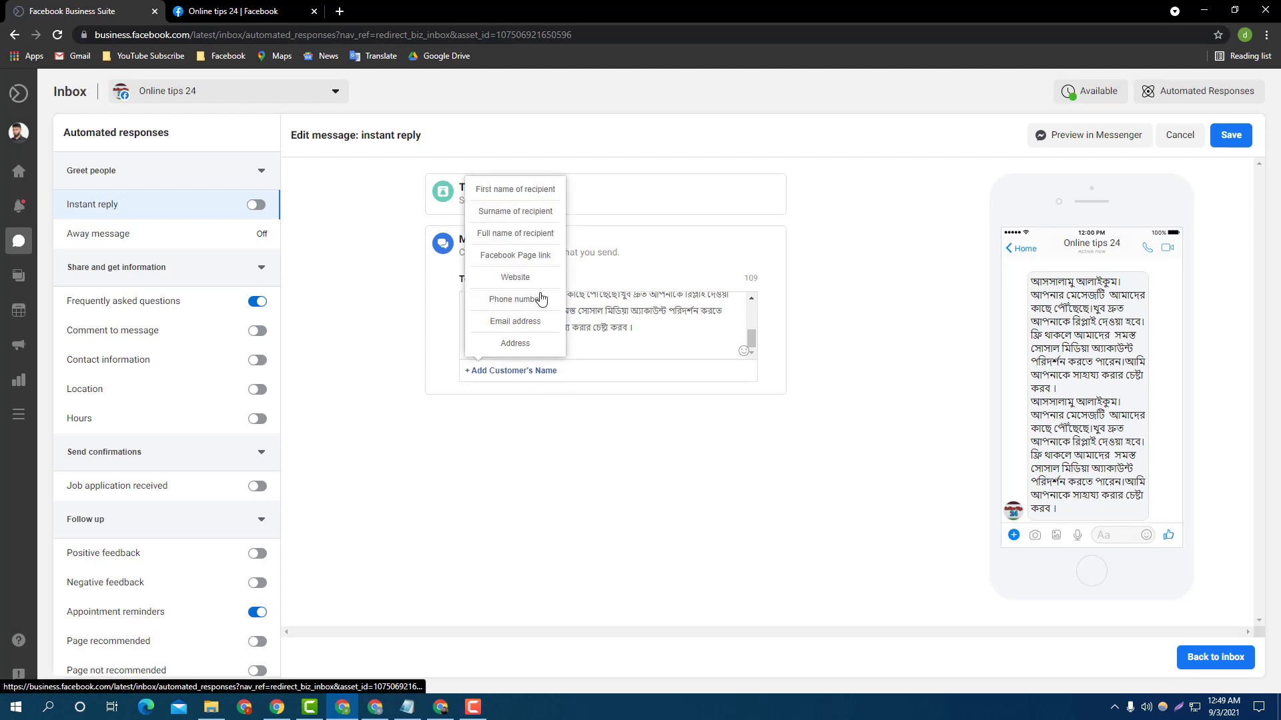
click(542, 212)
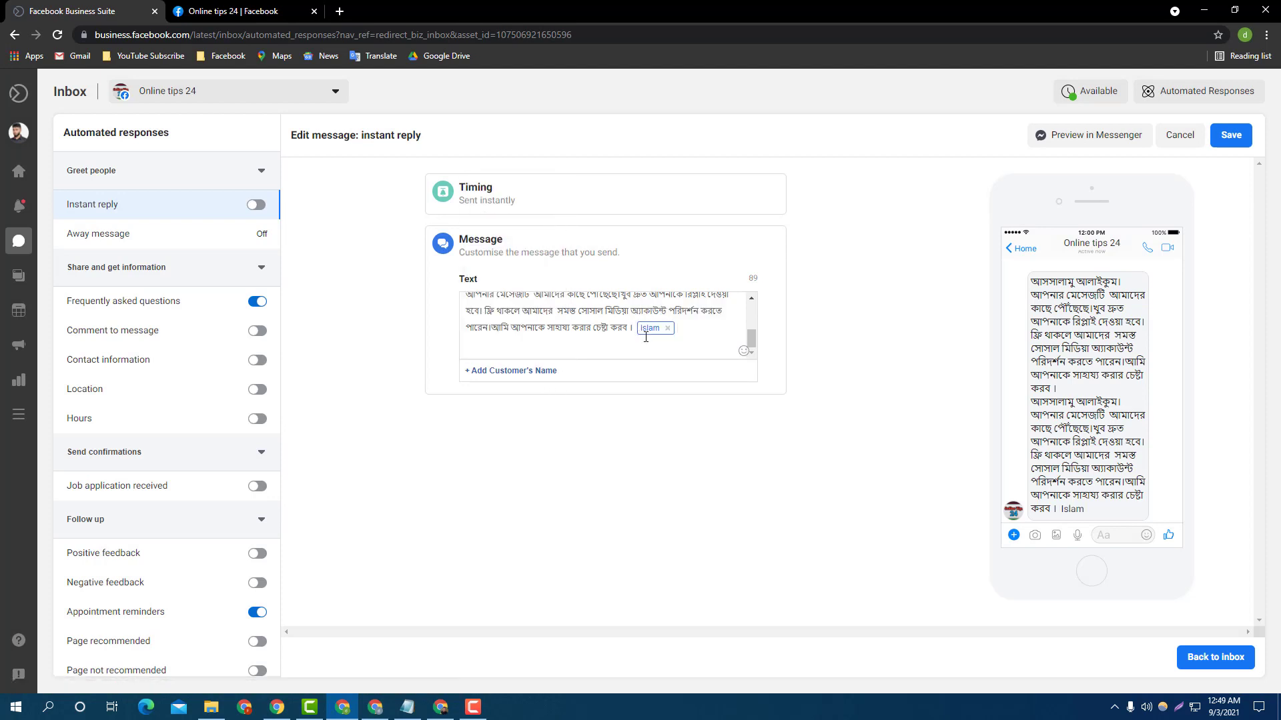
Step: Replace the surname placeholder at the end of the instant reply message with the "Full name of recipient" placeholder
drag(643, 333, 657, 333)
click(656, 336)
click(668, 329)
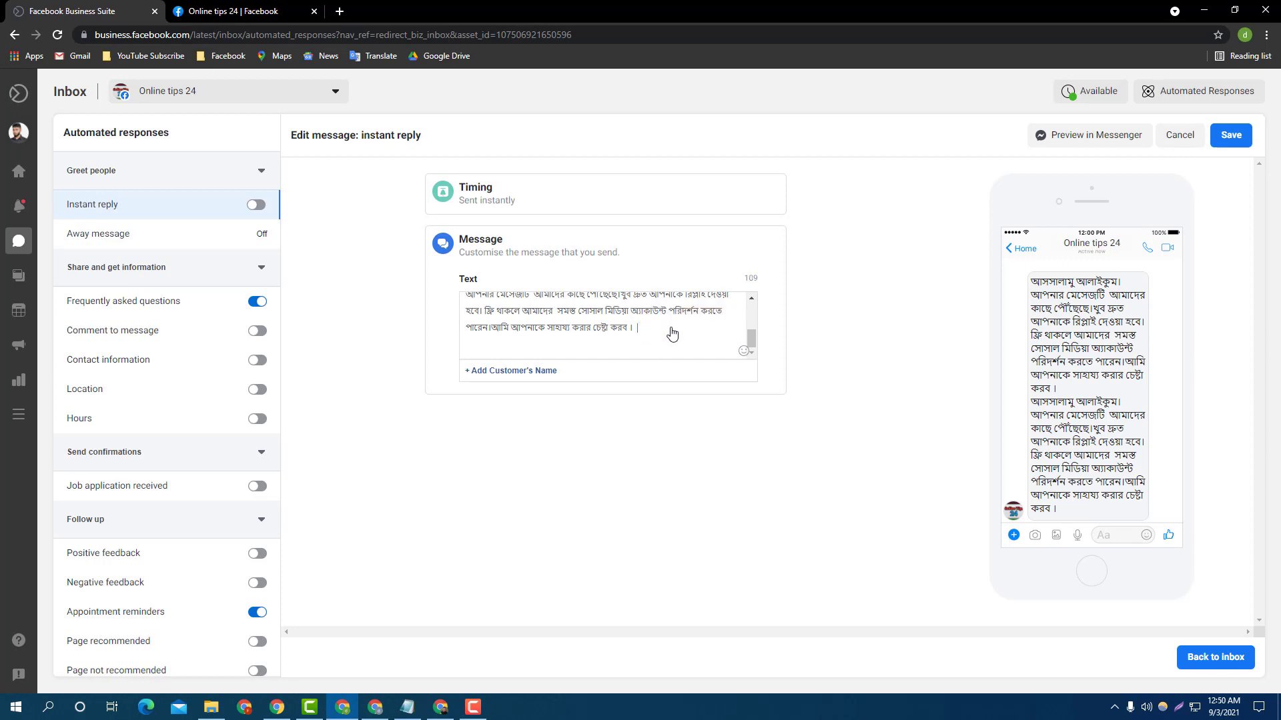
click(548, 371)
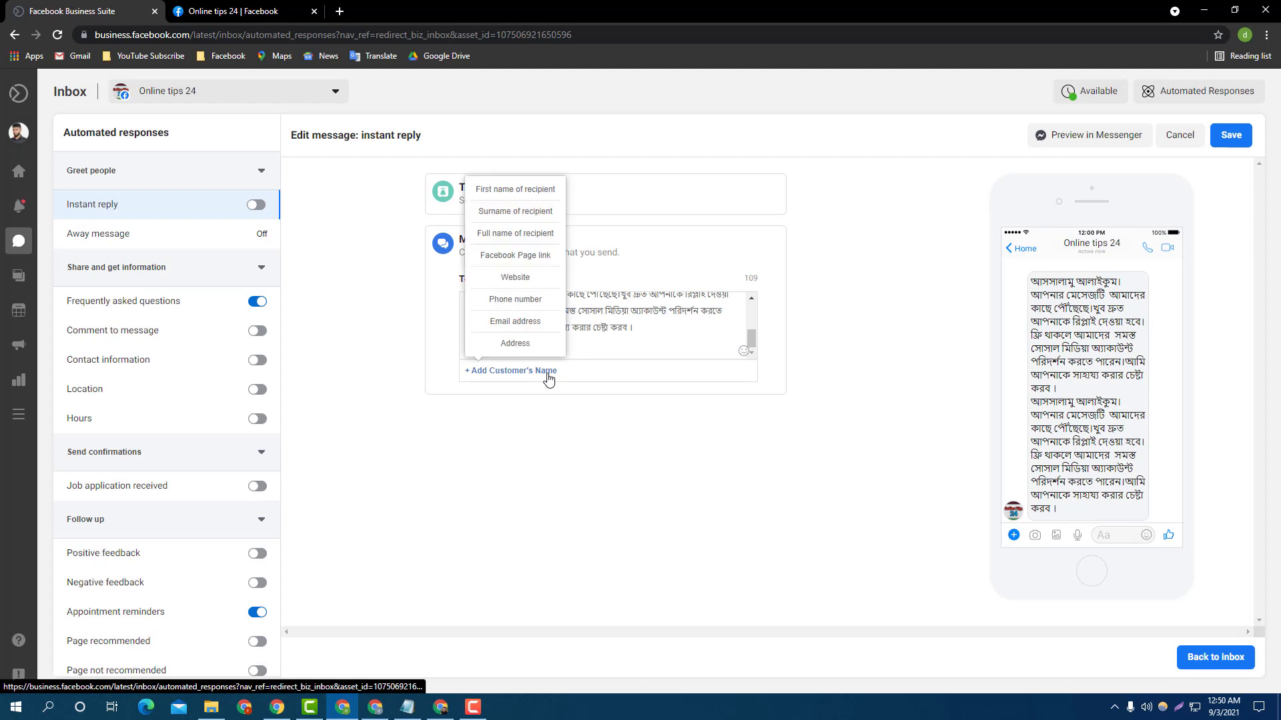
click(545, 234)
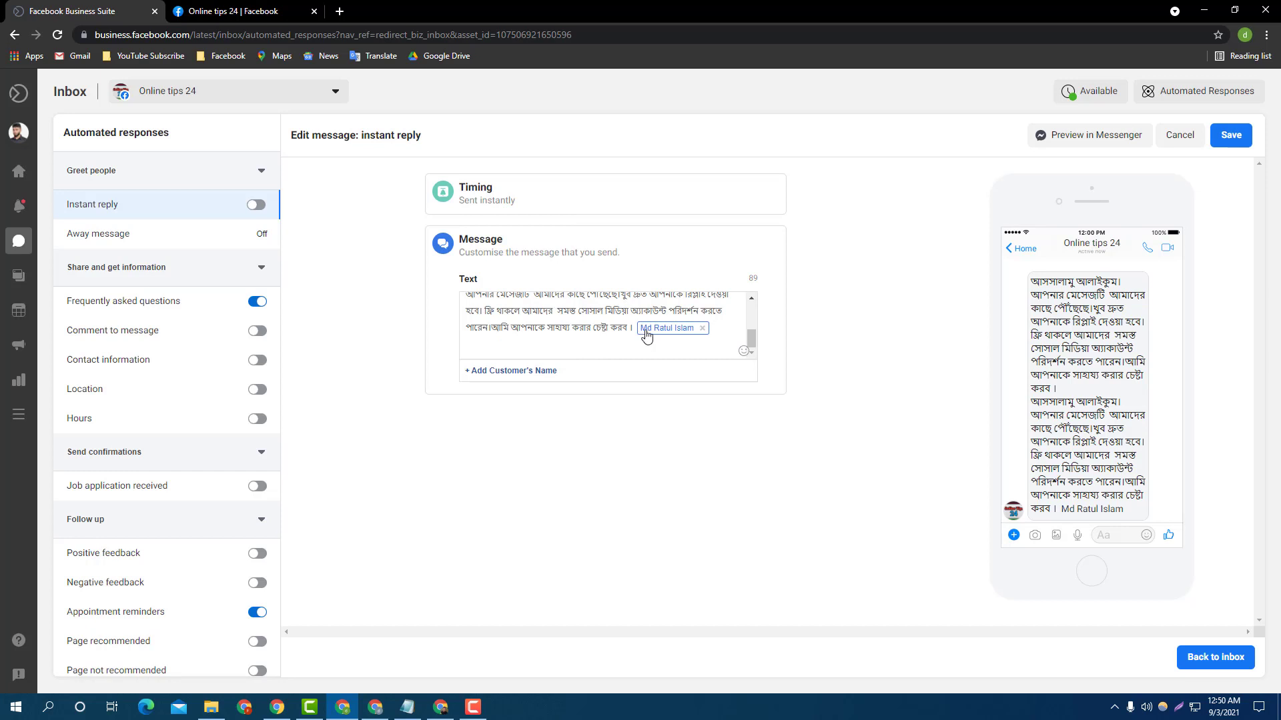
Step: Check the other available placeholders and the message preview, and save the instant reply
click(535, 370)
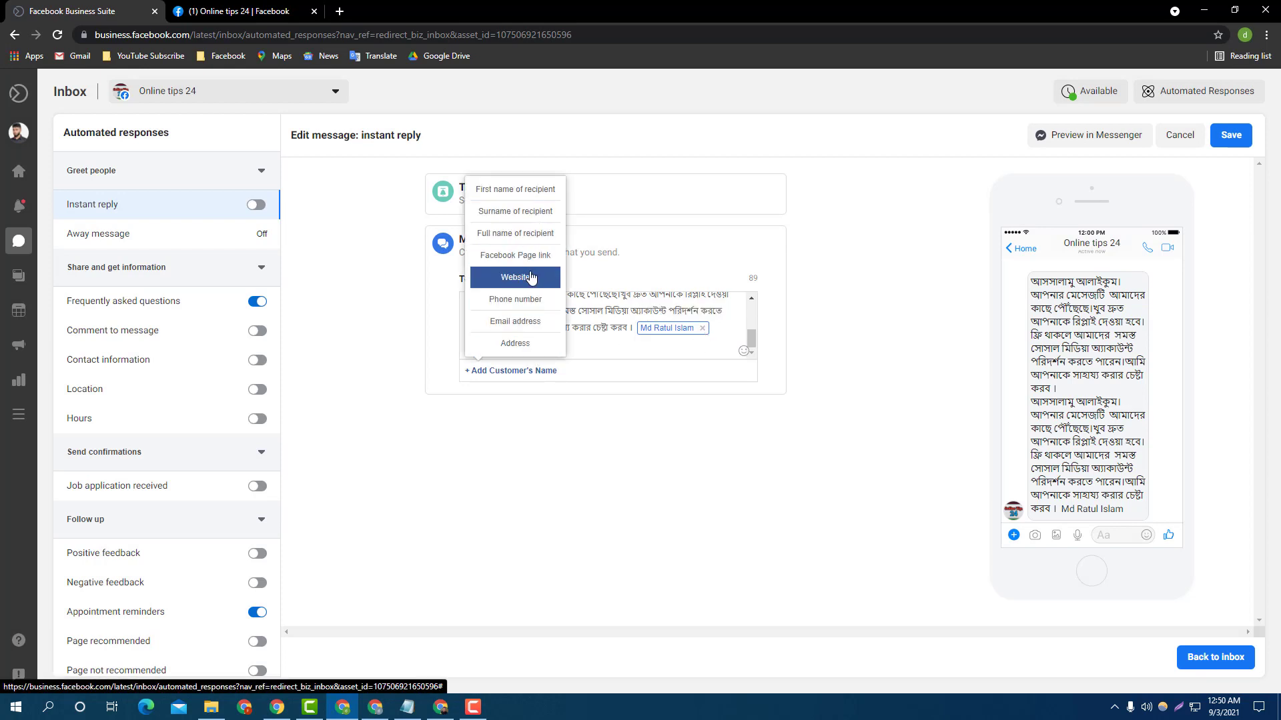
click(652, 354)
click(670, 340)
scroll(669, 340, up, 1)
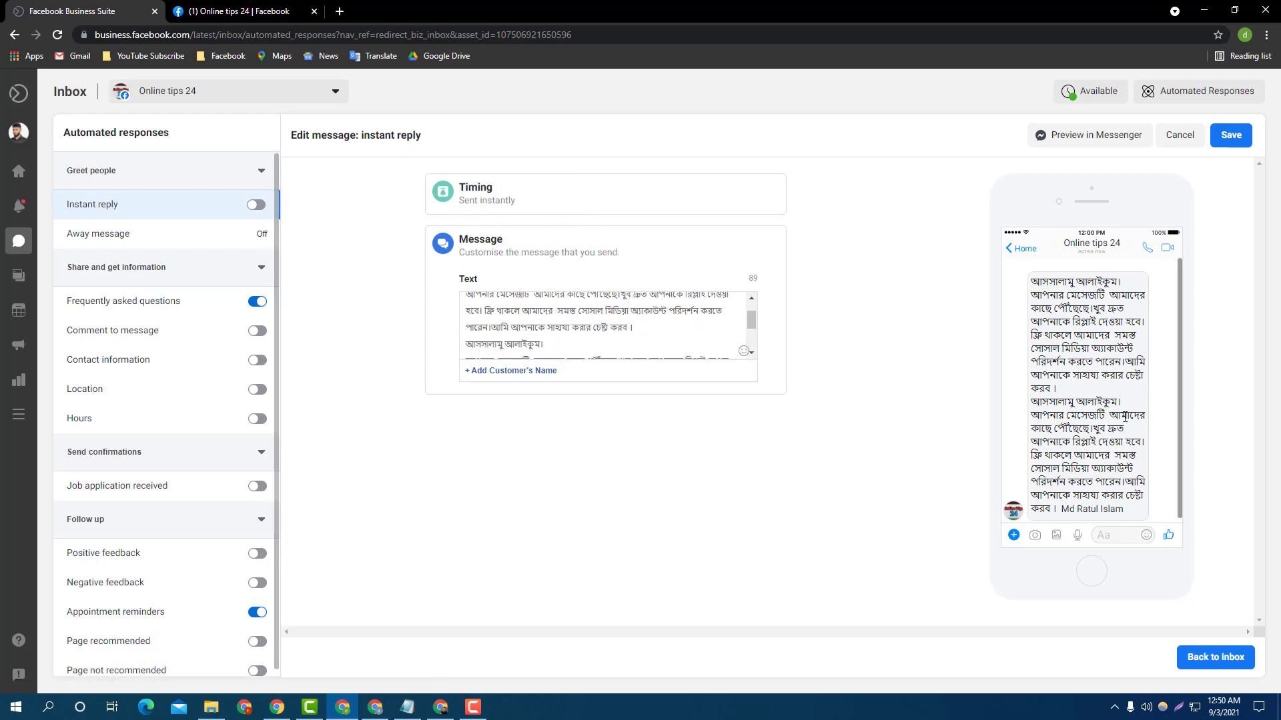
scroll(1104, 379, down, 1)
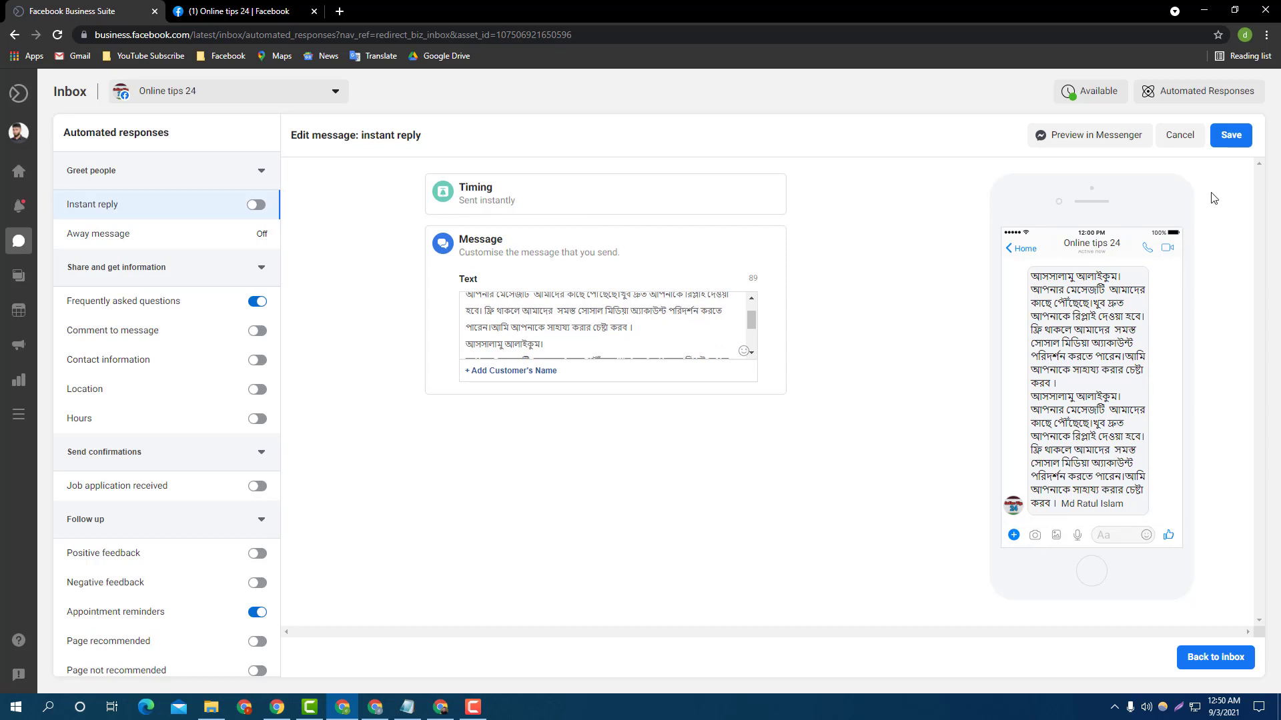
drag(1158, 102, 1266, 165)
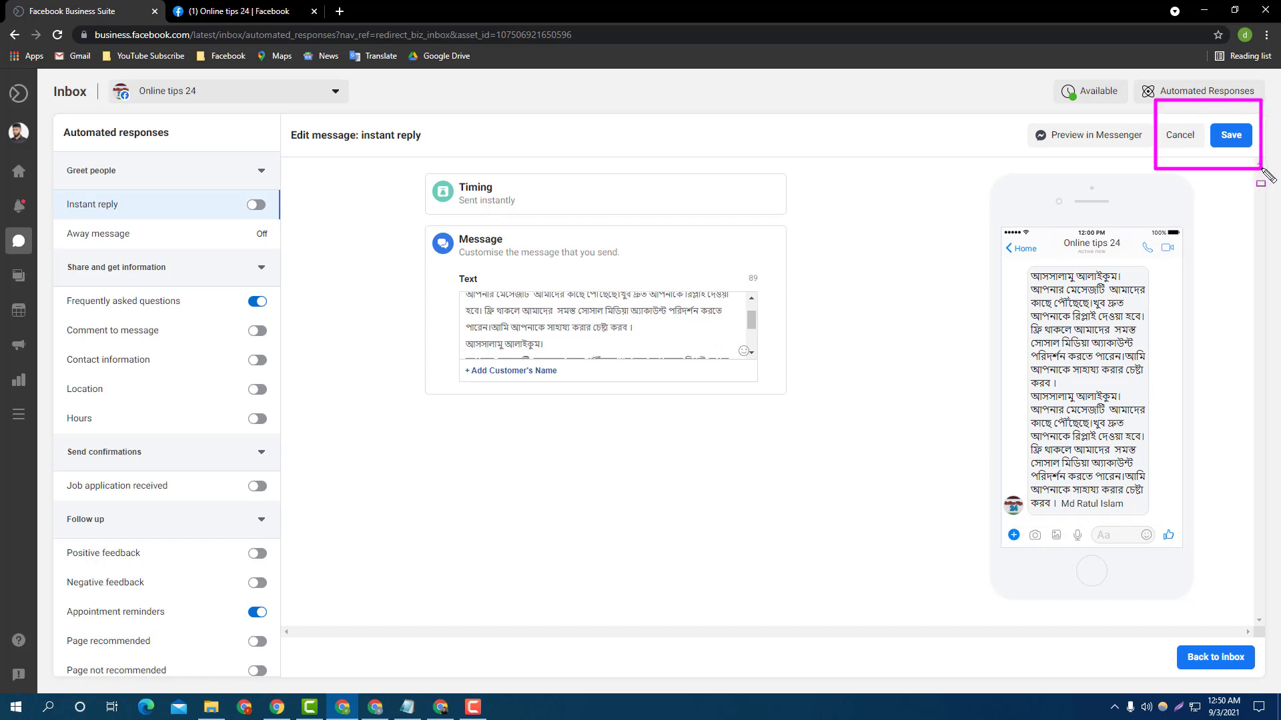
key(Escape)
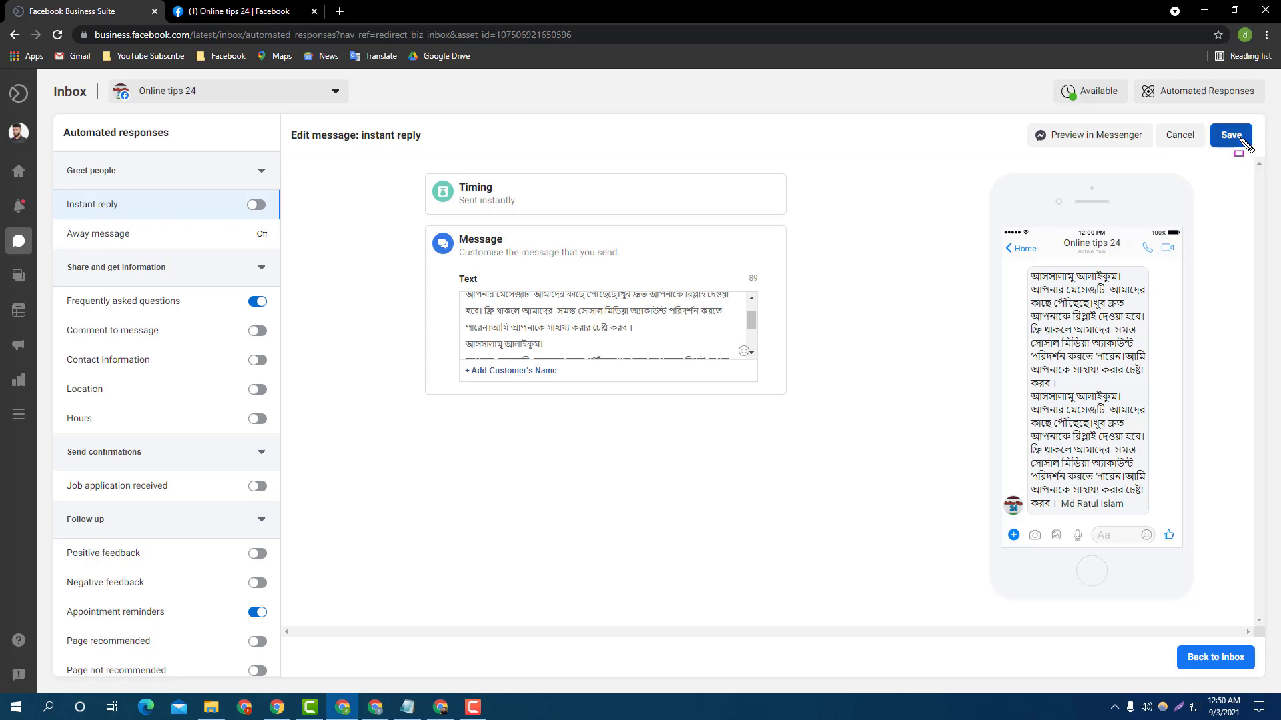
click(1232, 136)
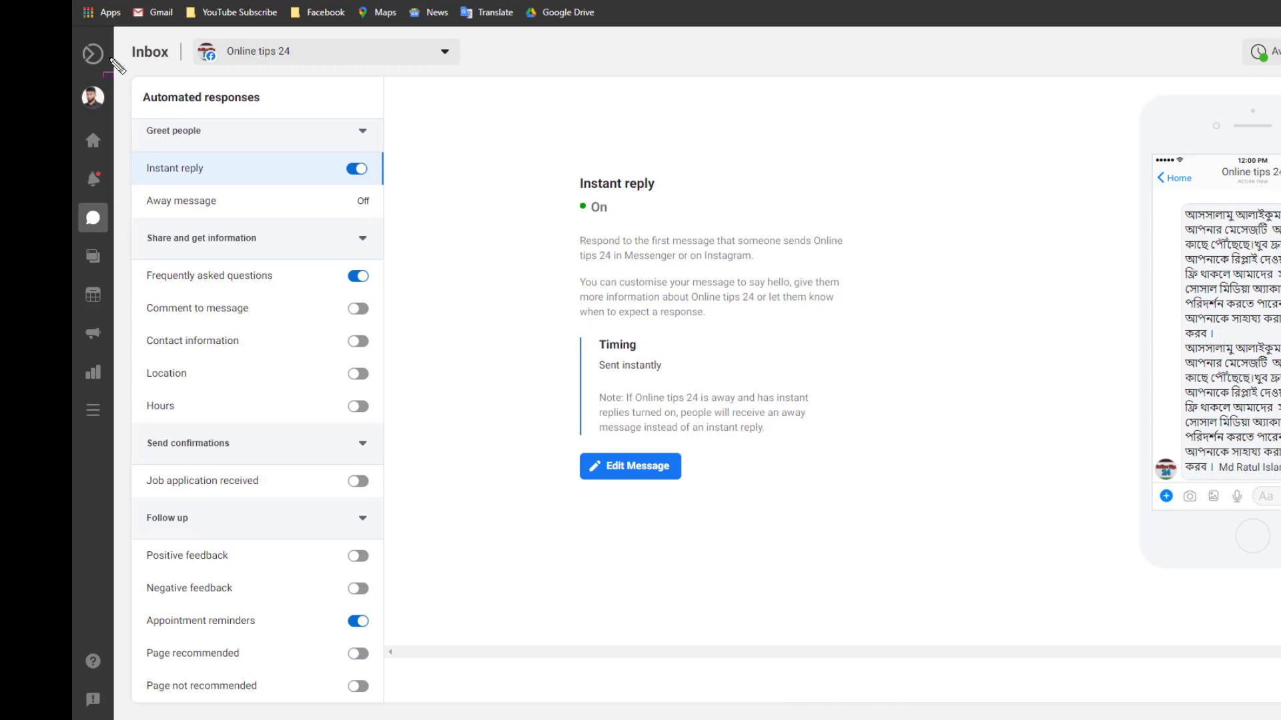
mouse_move(110, 58)
mouse_down()
mouse_move(287, 454)
mouse_move(441, 625)
mouse_move(423, 702)
mouse_up()
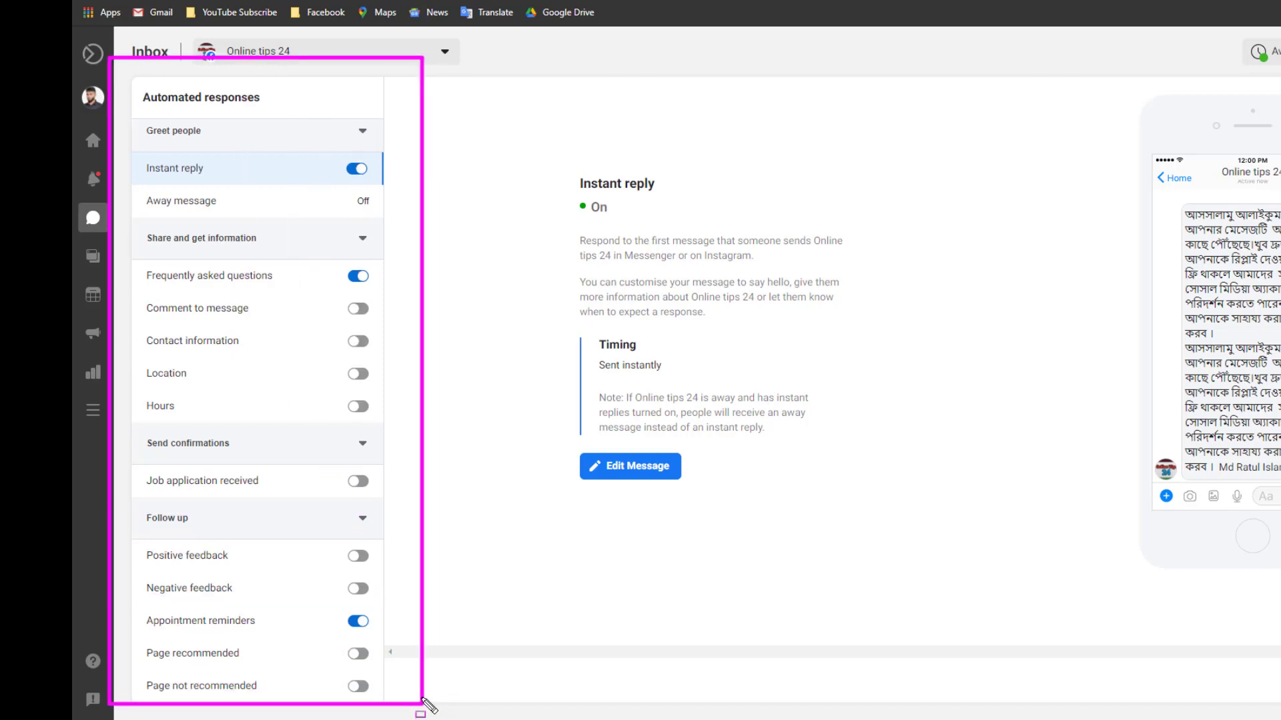
key(Escape)
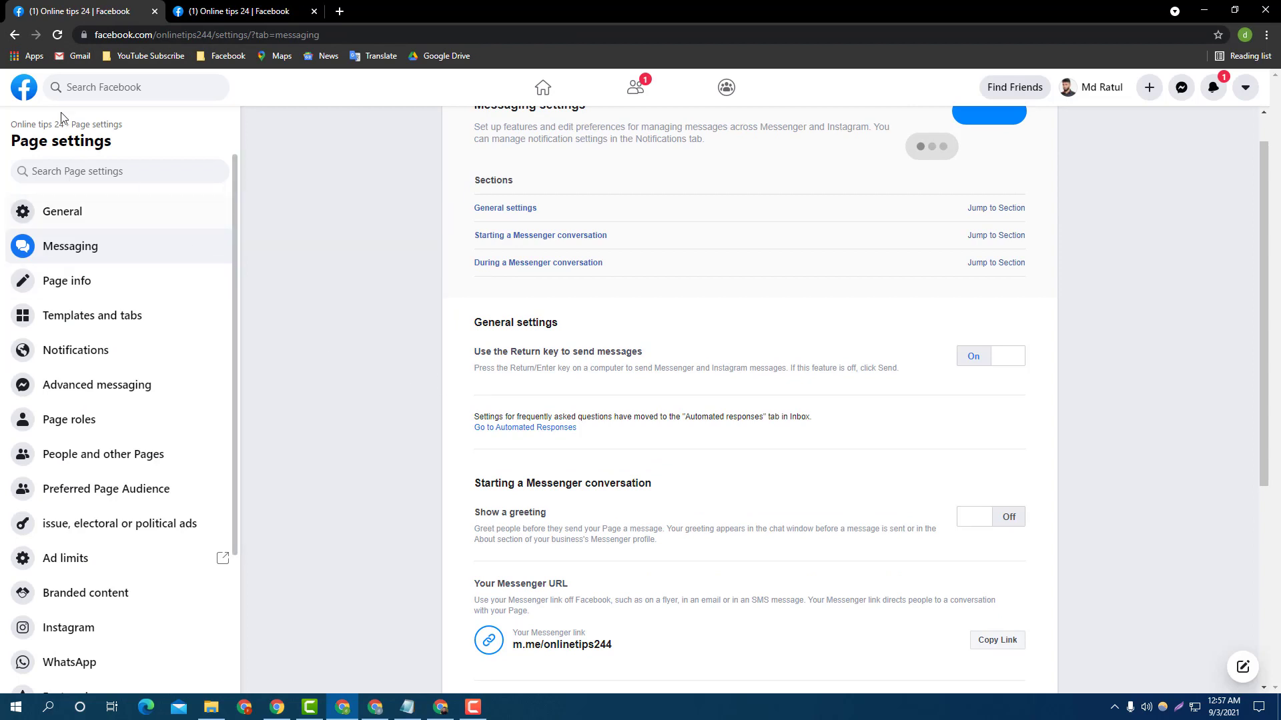
Step: Turn on "Show a greeting" in the page's Messaging settings and read the default greeting text
scroll(480, 674, down, 1)
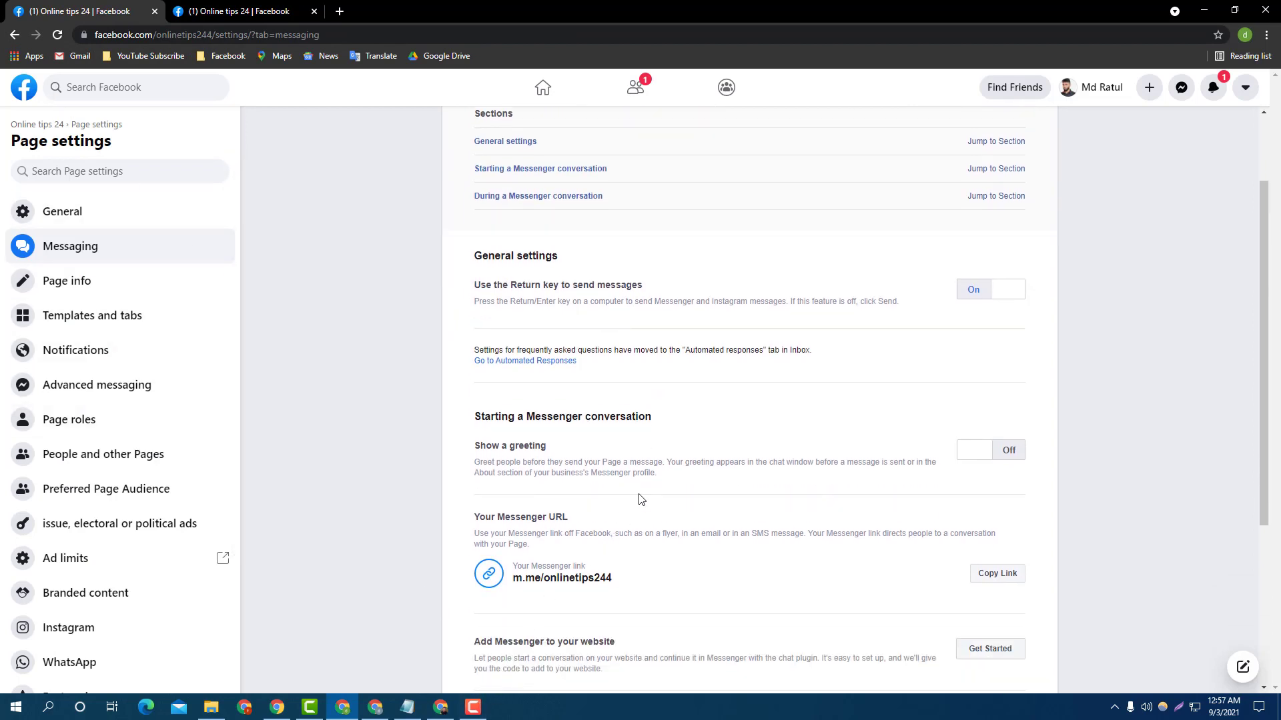
scroll(627, 460, down, 1)
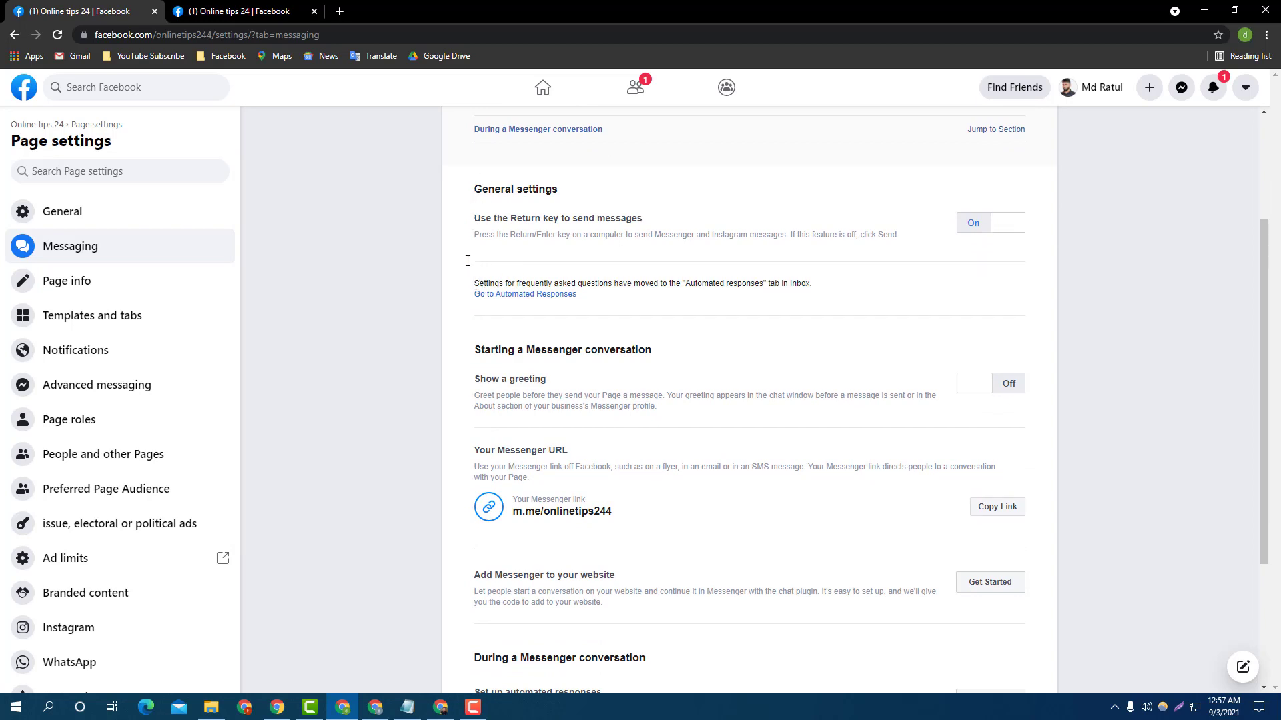
mouse_move(468, 260)
mouse_down()
mouse_move(580, 319)
mouse_move(617, 320)
mouse_up()
scroll(492, 358, down, 1)
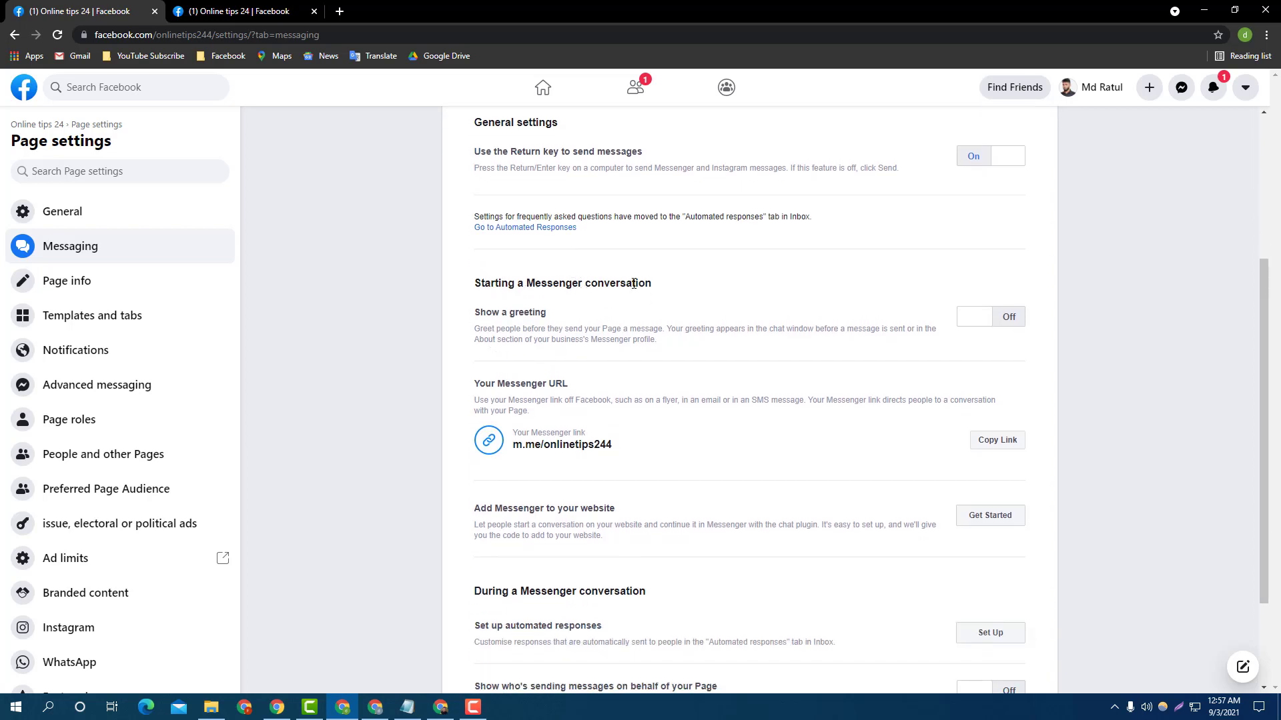
click(987, 317)
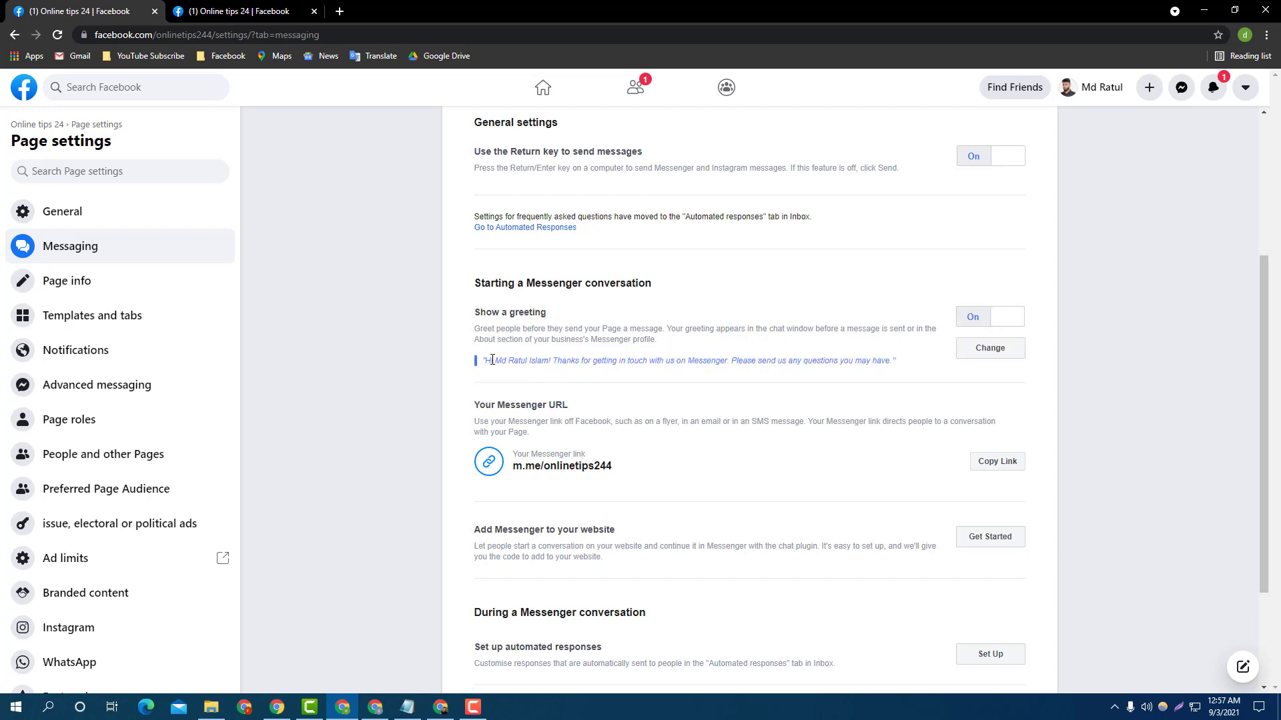
drag(500, 361, 541, 363)
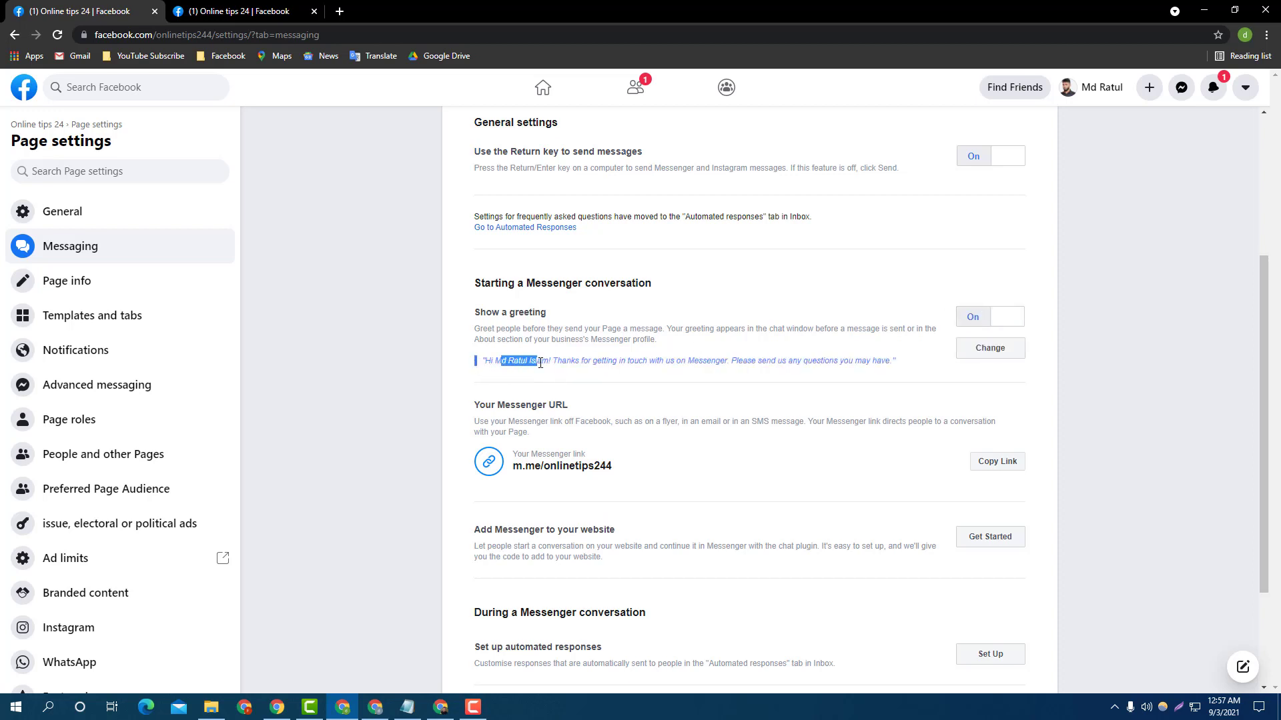
click(590, 363)
Step: Open the Messenger greeting for editing, choose the "Full name of recipient" placeholder, and save the greeting
click(992, 347)
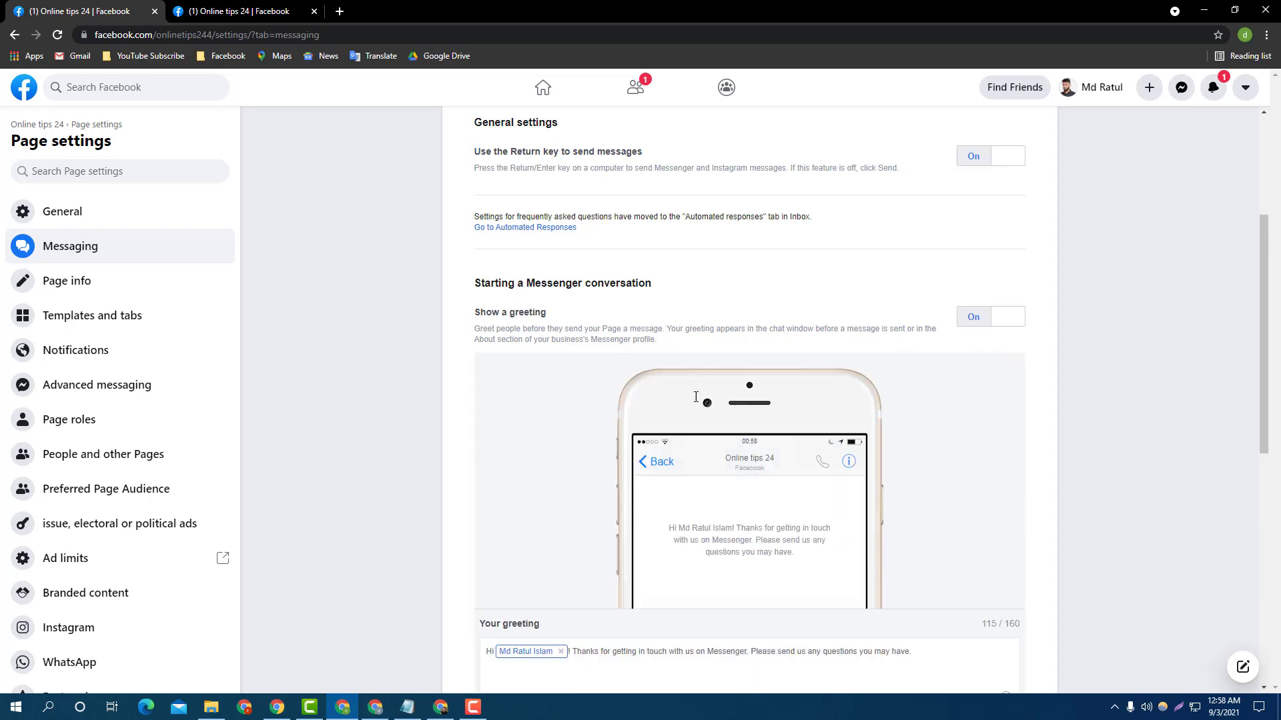
scroll(696, 397, down, 2)
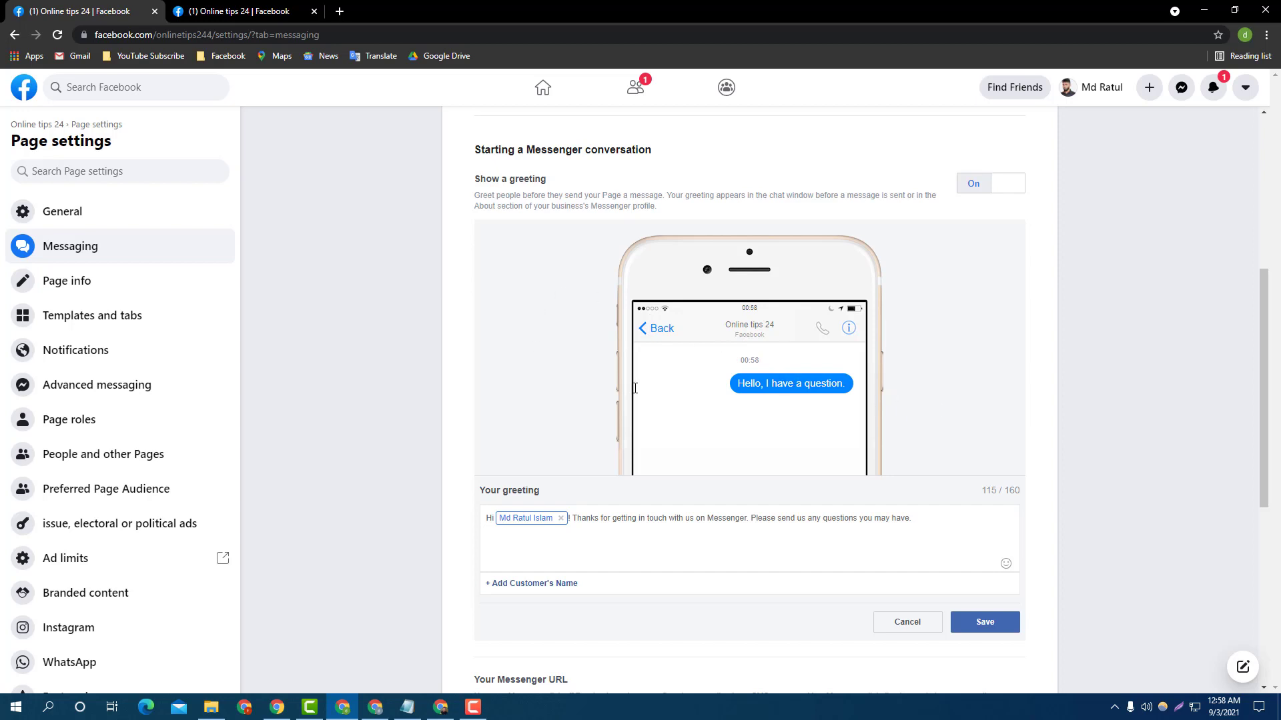
drag(594, 519, 891, 519)
click(890, 519)
click(551, 582)
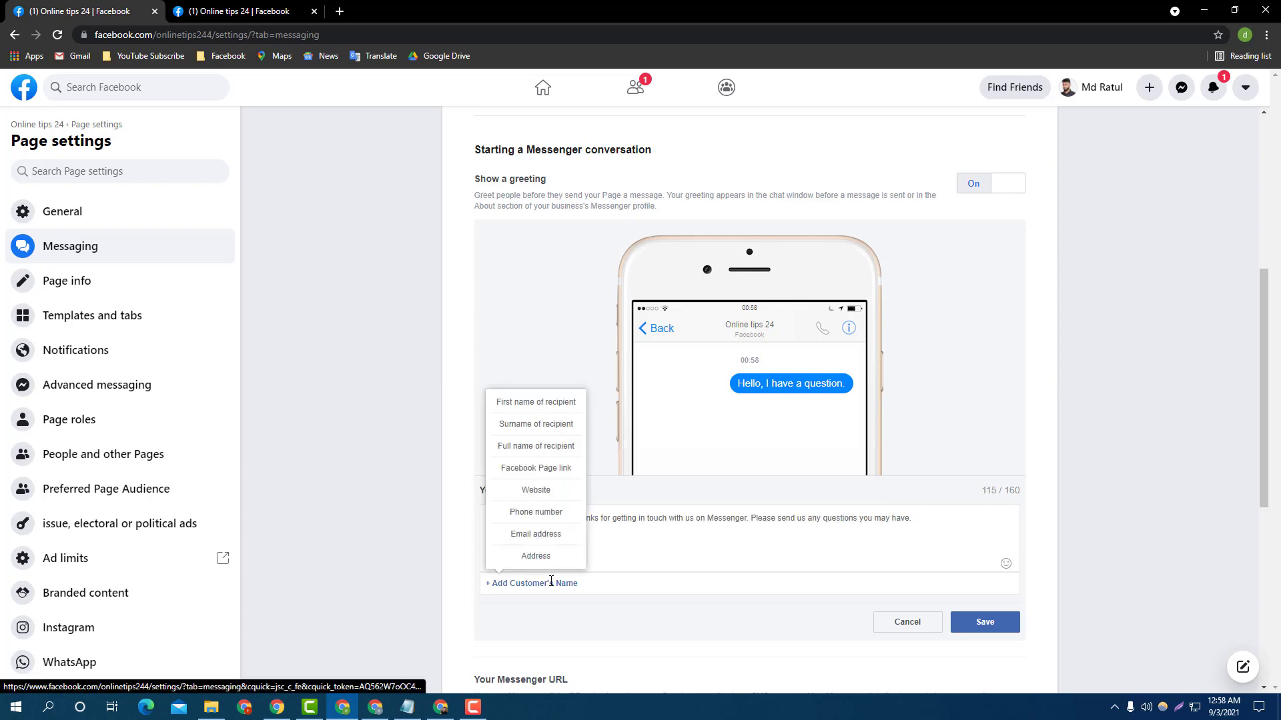
click(564, 448)
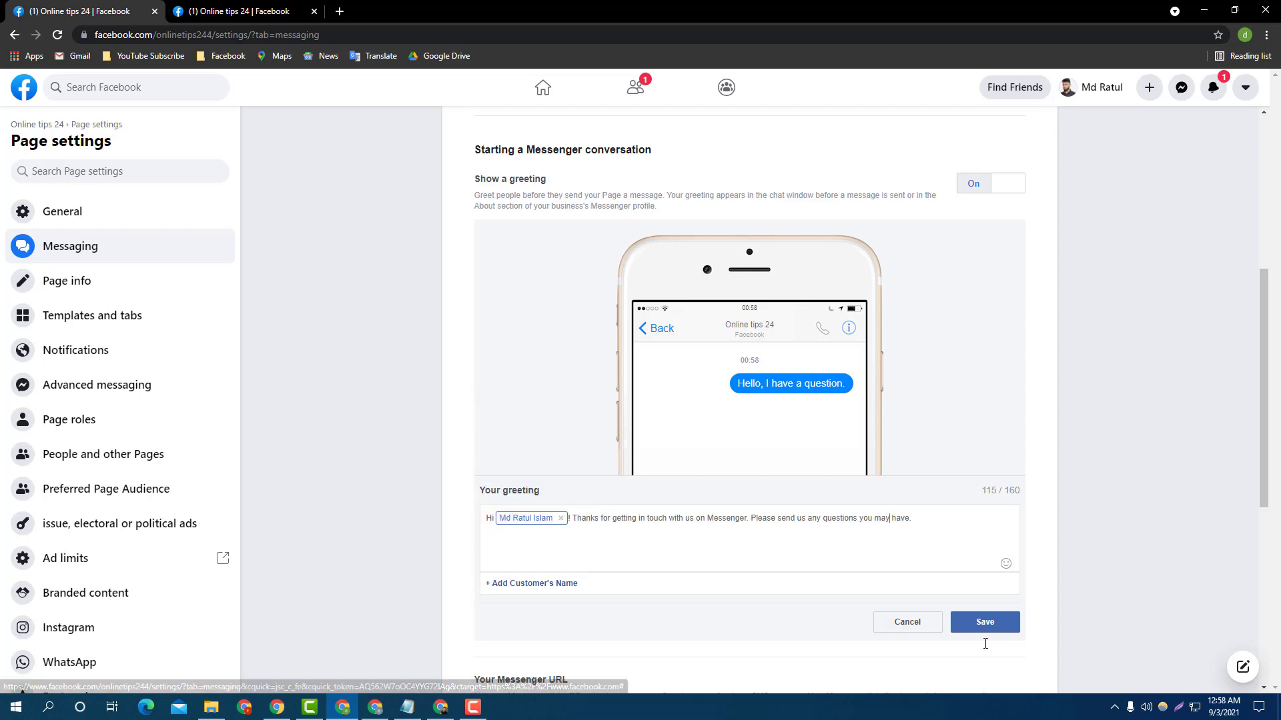
click(986, 623)
Step: Examine the Messenger link, the "Add Messenger to your website" option and the "During a Messenger conversation" section
scroll(877, 459, down, 1)
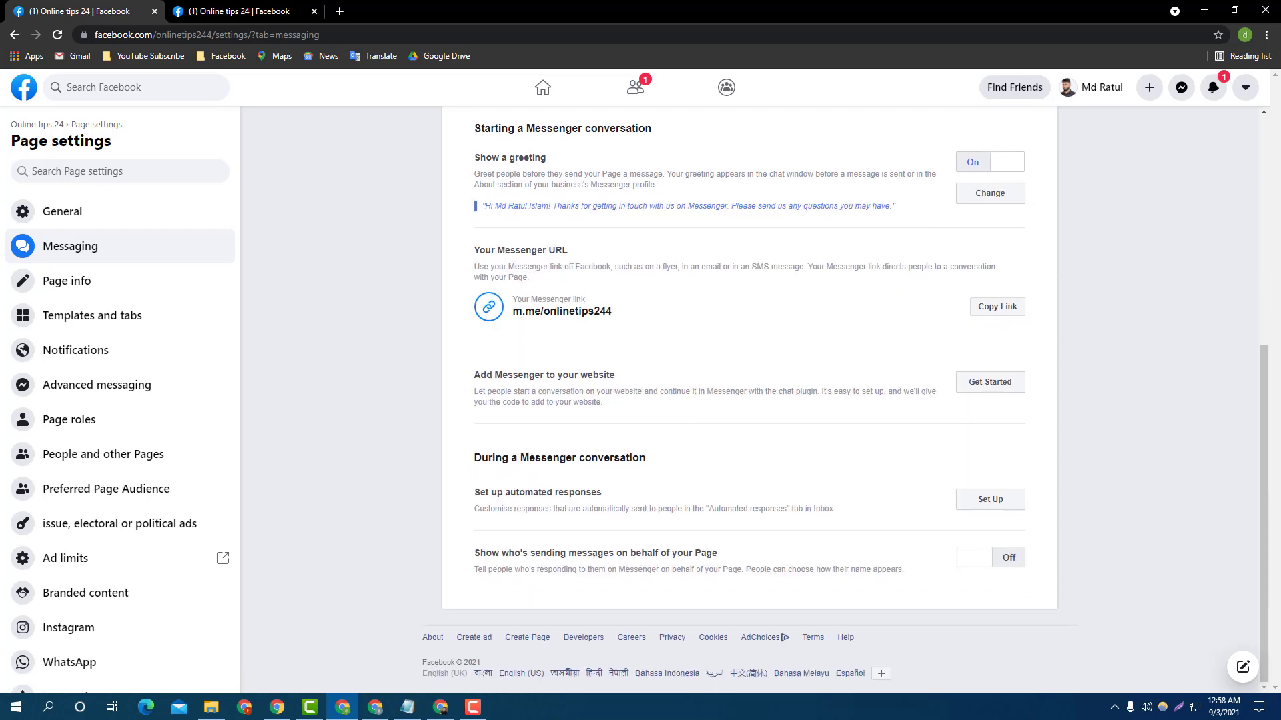
drag(513, 306, 607, 311)
click(627, 316)
click(627, 309)
drag(479, 371, 623, 375)
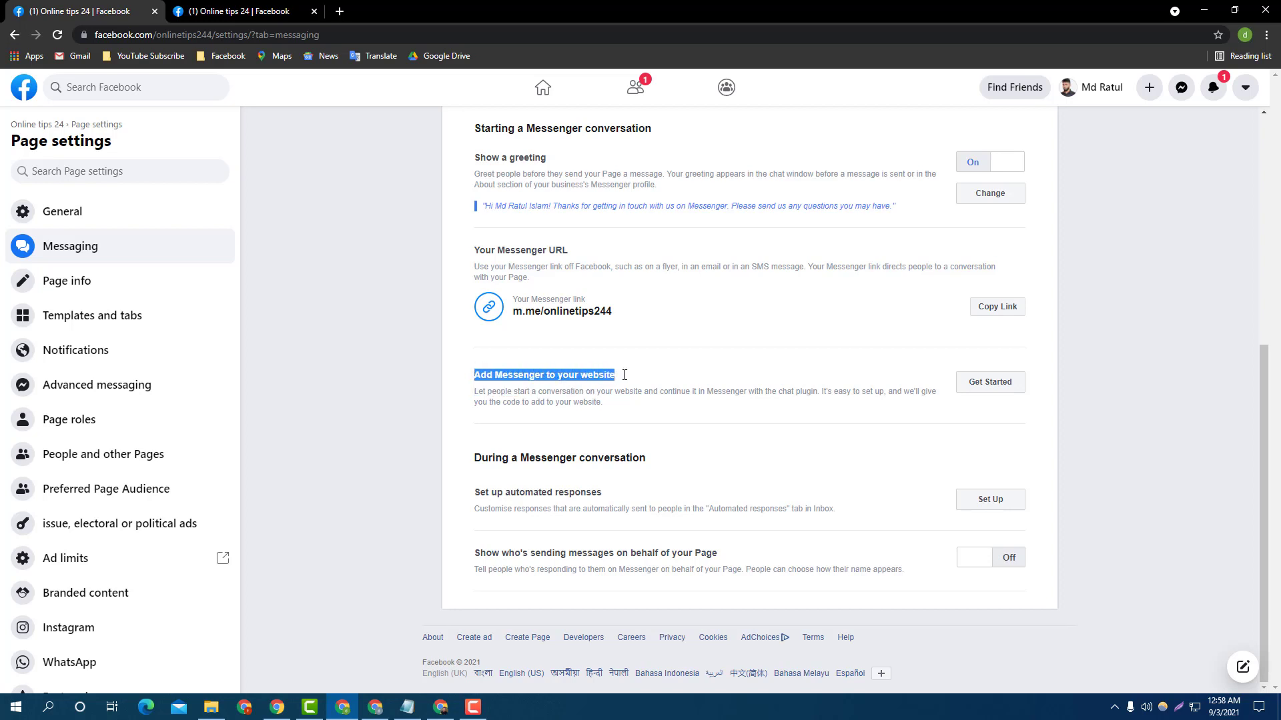
click(657, 357)
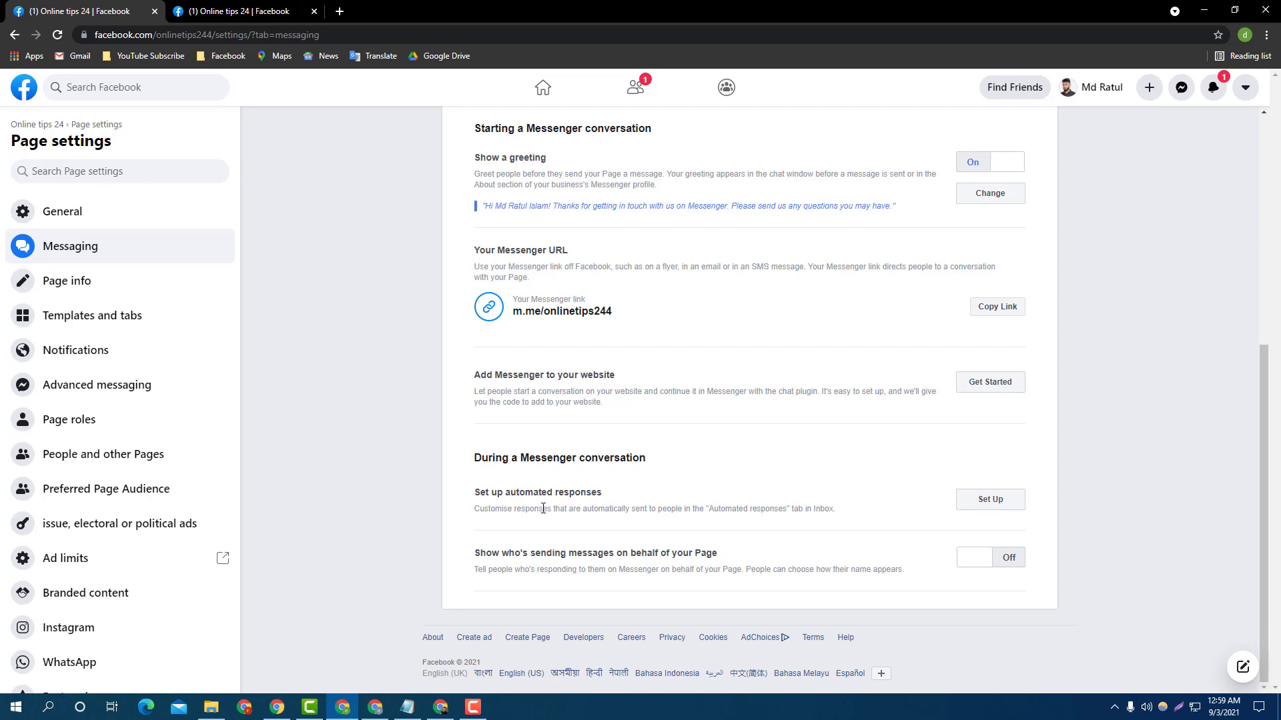
mouse_move(474, 459)
mouse_down()
mouse_move(603, 494)
mouse_move(636, 457)
mouse_move(449, 460)
mouse_up()
click(657, 457)
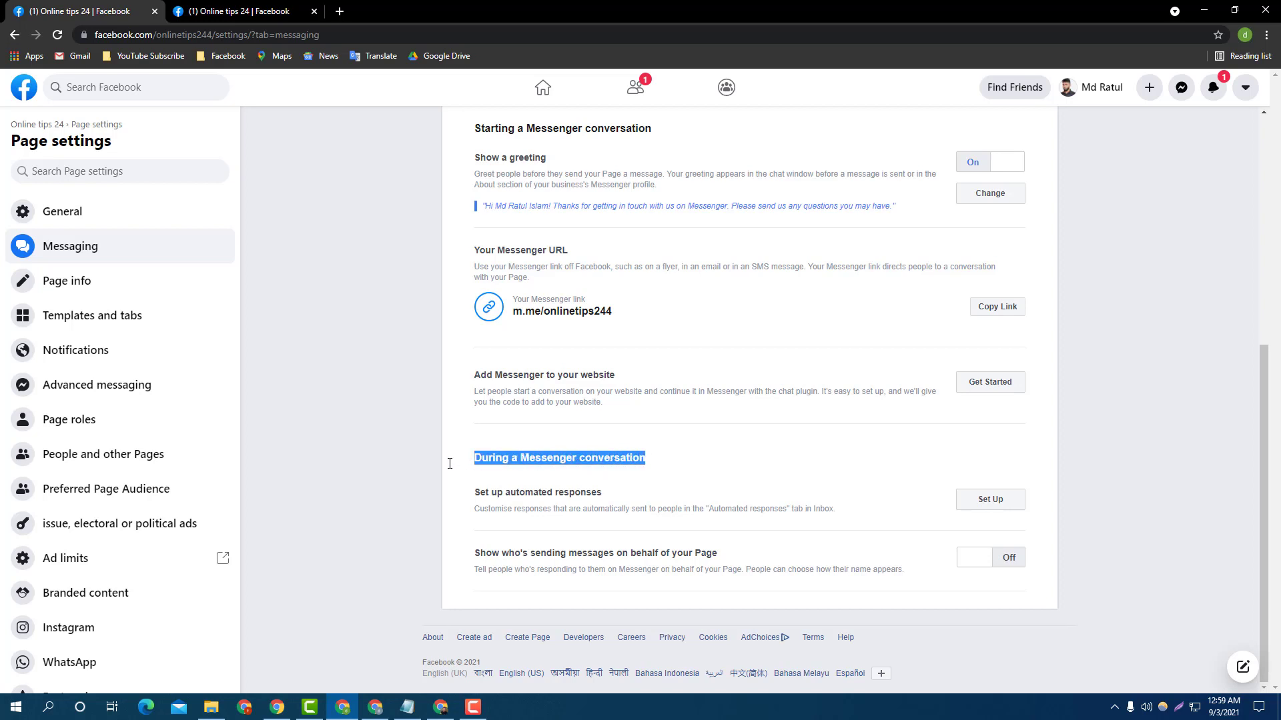
click(518, 470)
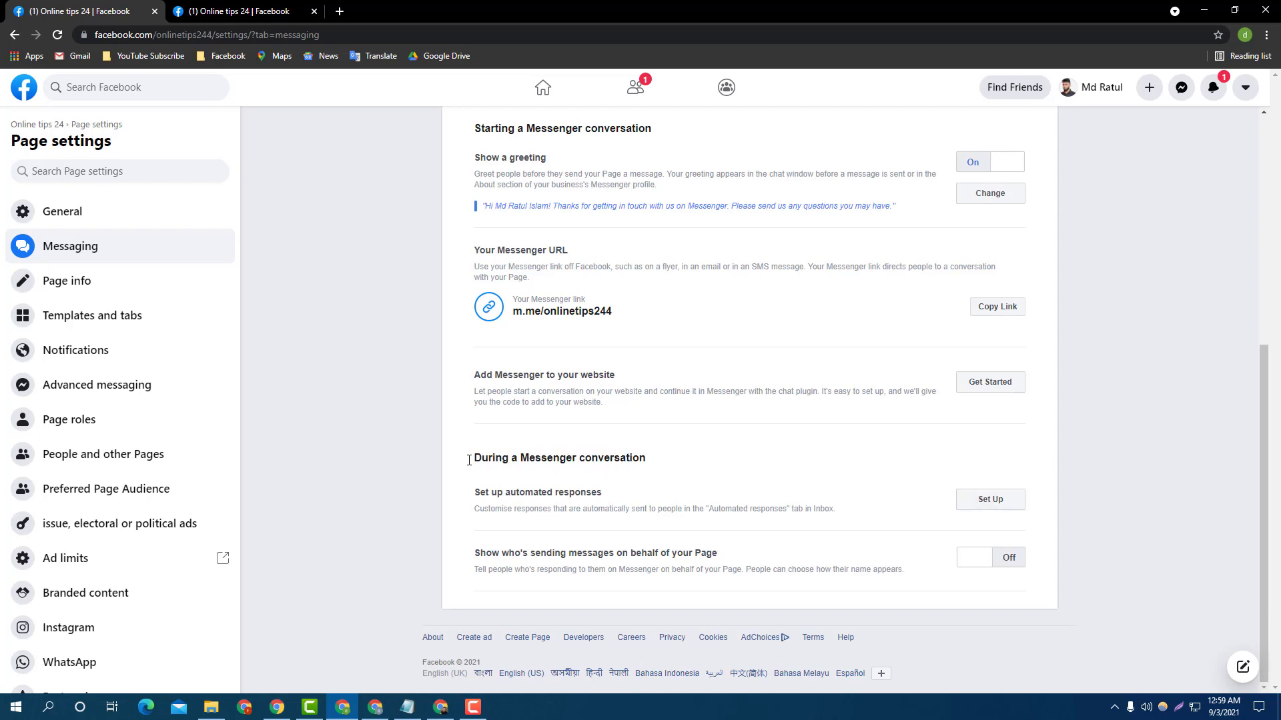
Step: Go to the automated responses setup and open the "Frequently asked questions" message for editing
click(1001, 505)
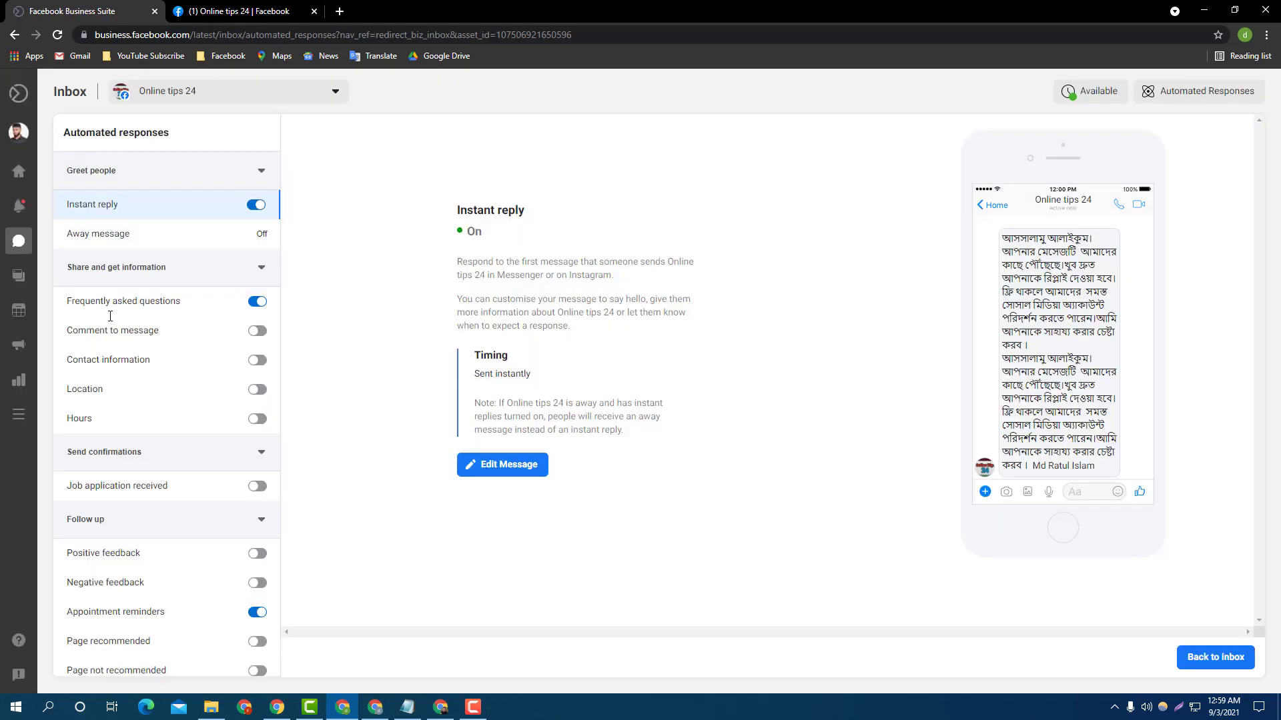
scroll(204, 313, down, 1)
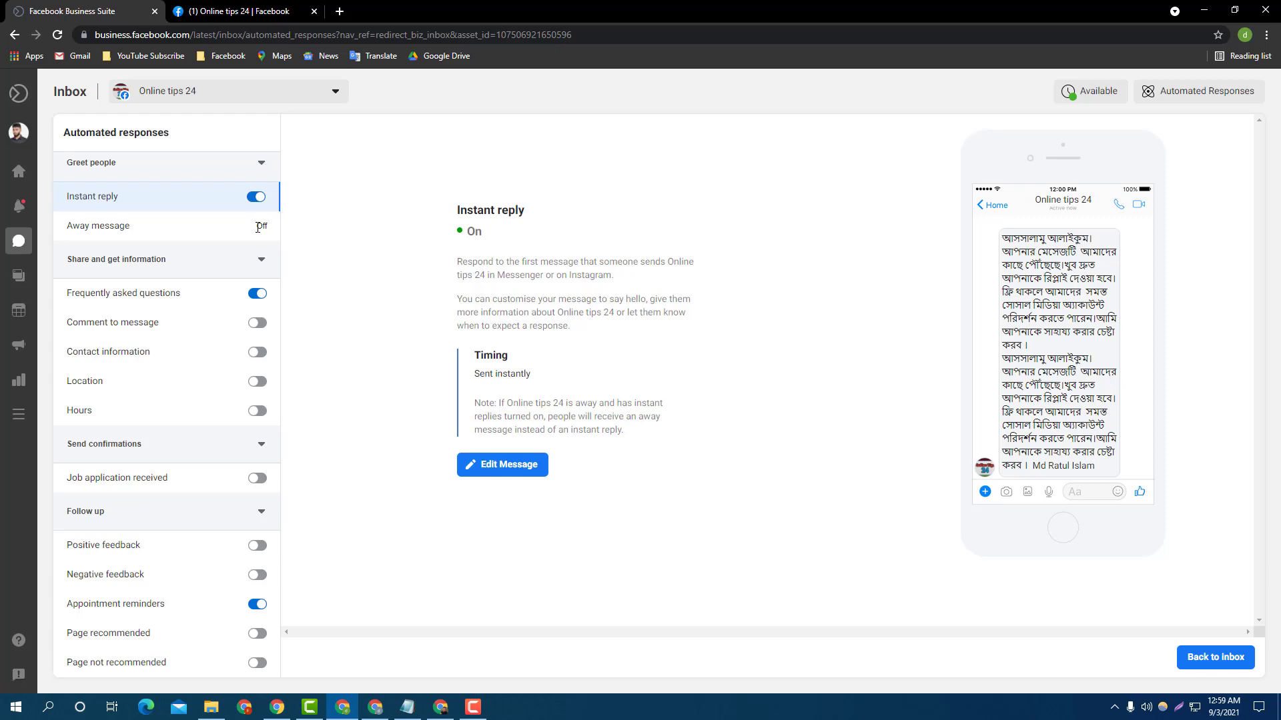
click(244, 299)
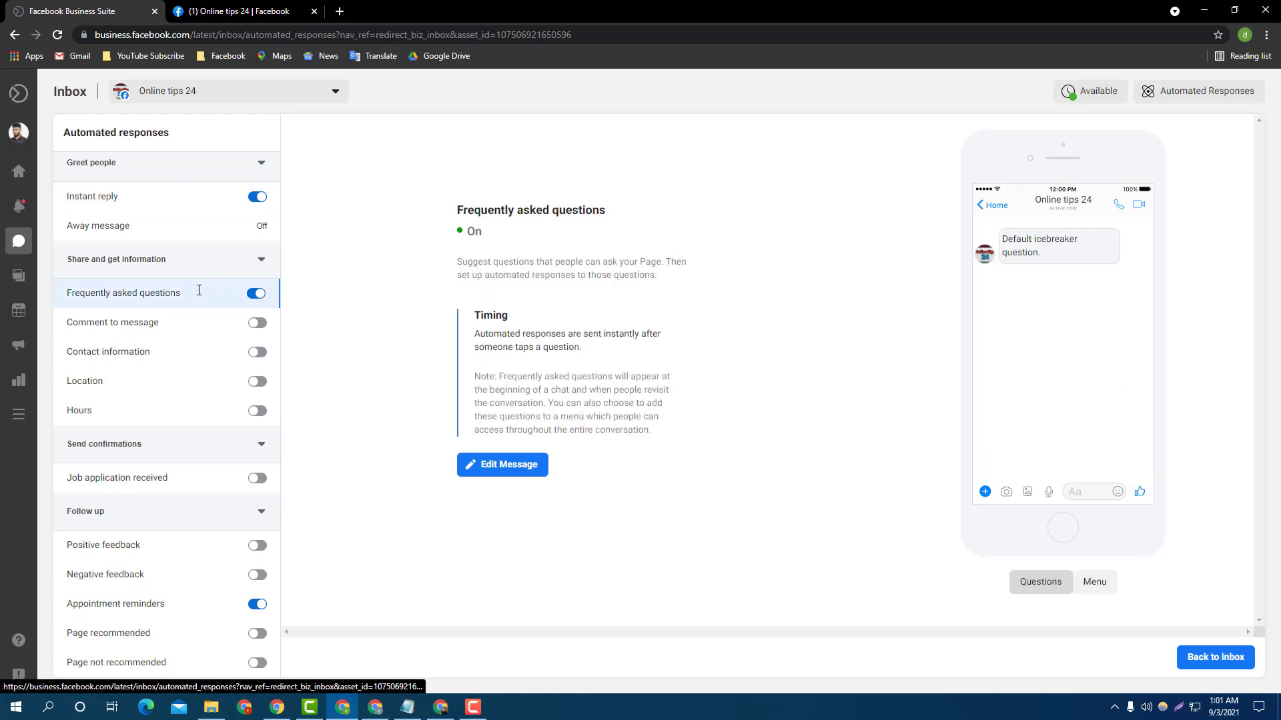
drag(74, 292, 145, 292)
click(186, 286)
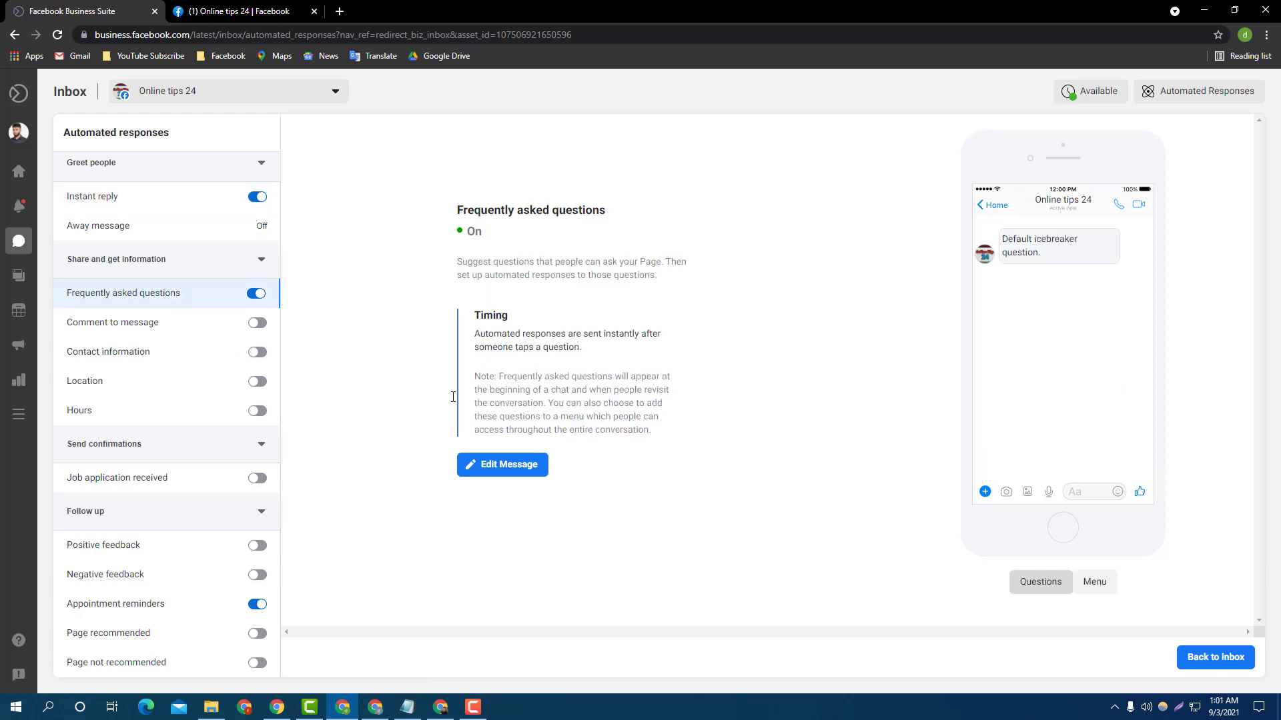
click(511, 464)
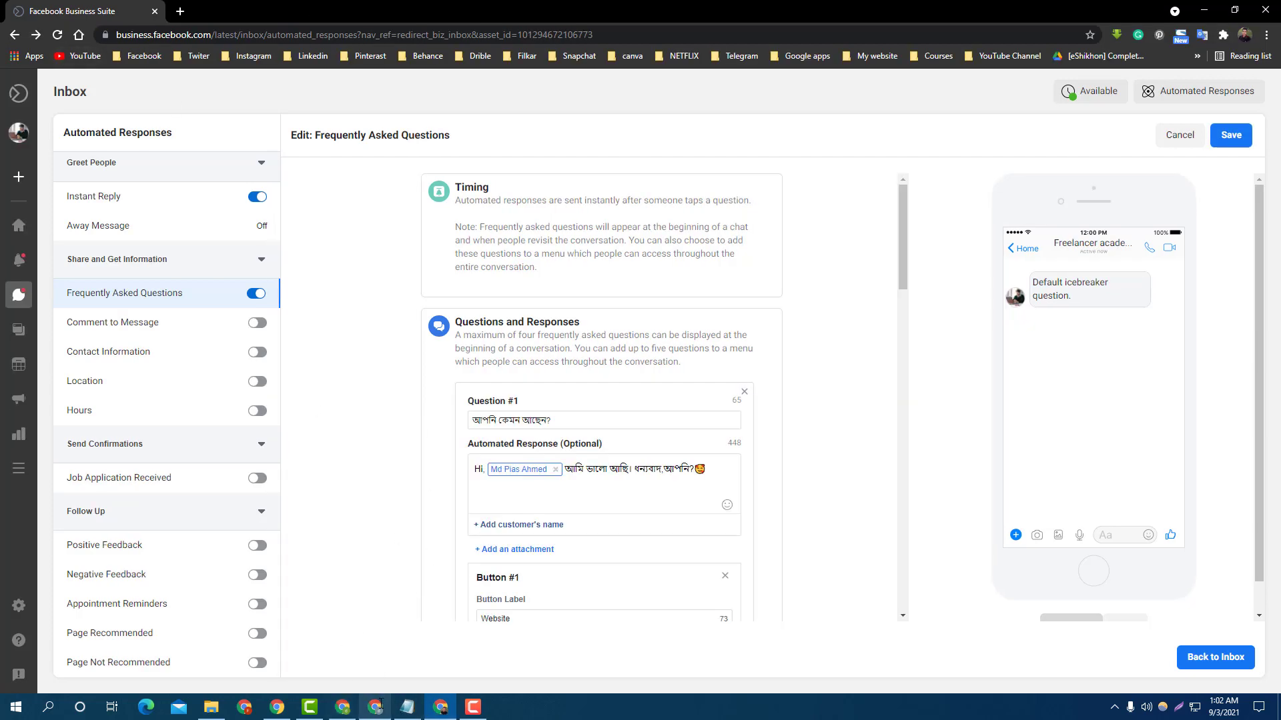
Step: Switch to the Chrome window showing the Freelancer academy page and ask its suggested questions "আপনি কেমন আছেন?" and "আমার সাহায্যের প্রয়োজন!"
click(373, 707)
click(371, 709)
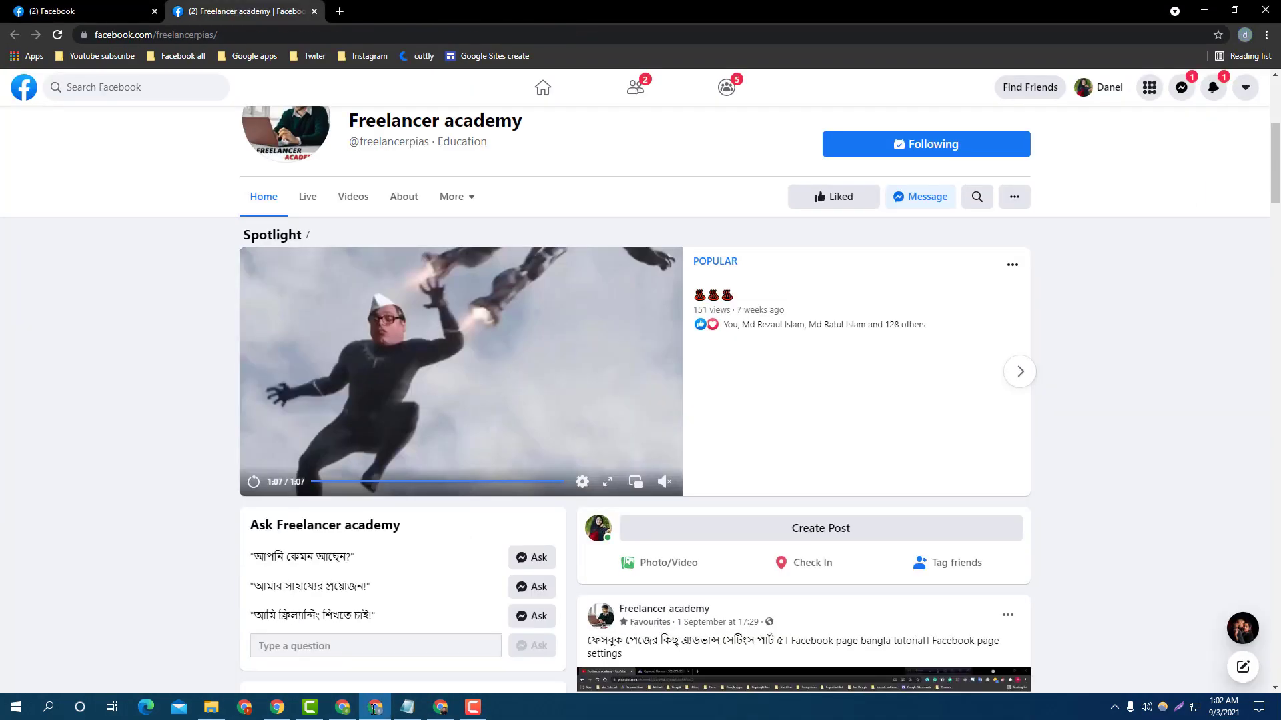
scroll(619, 258, down, 5)
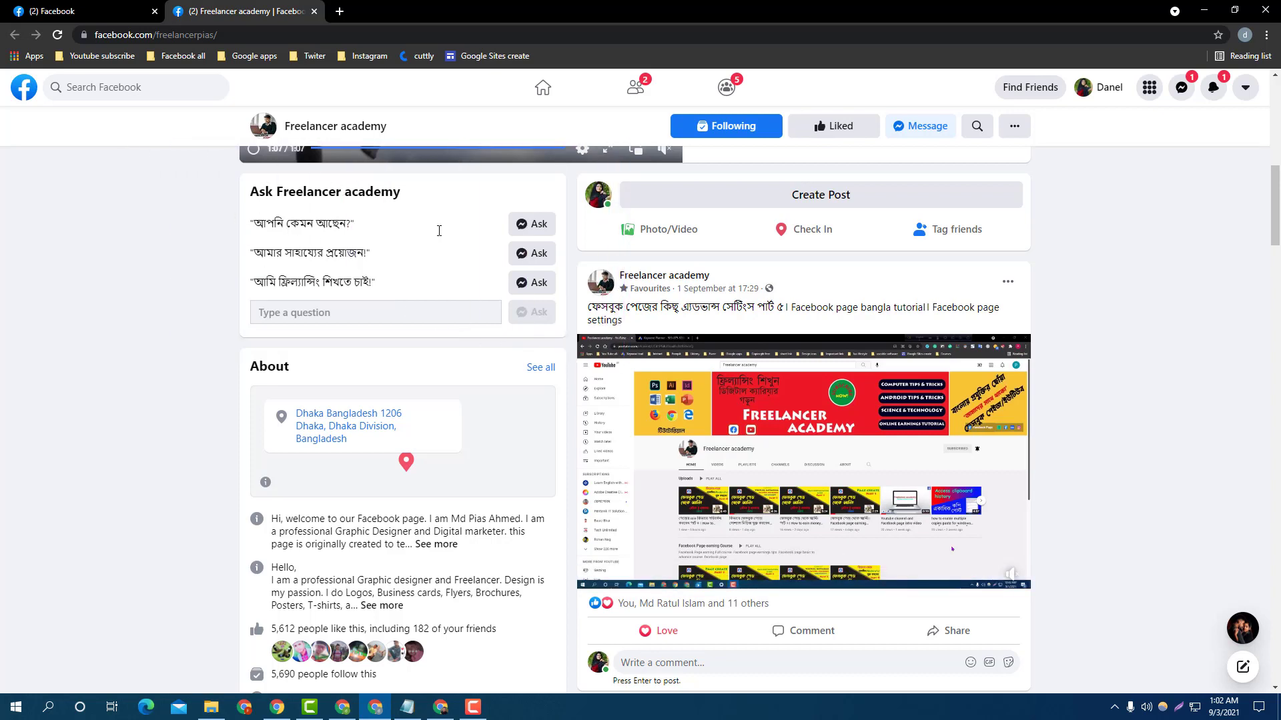
drag(263, 225, 353, 224)
click(356, 224)
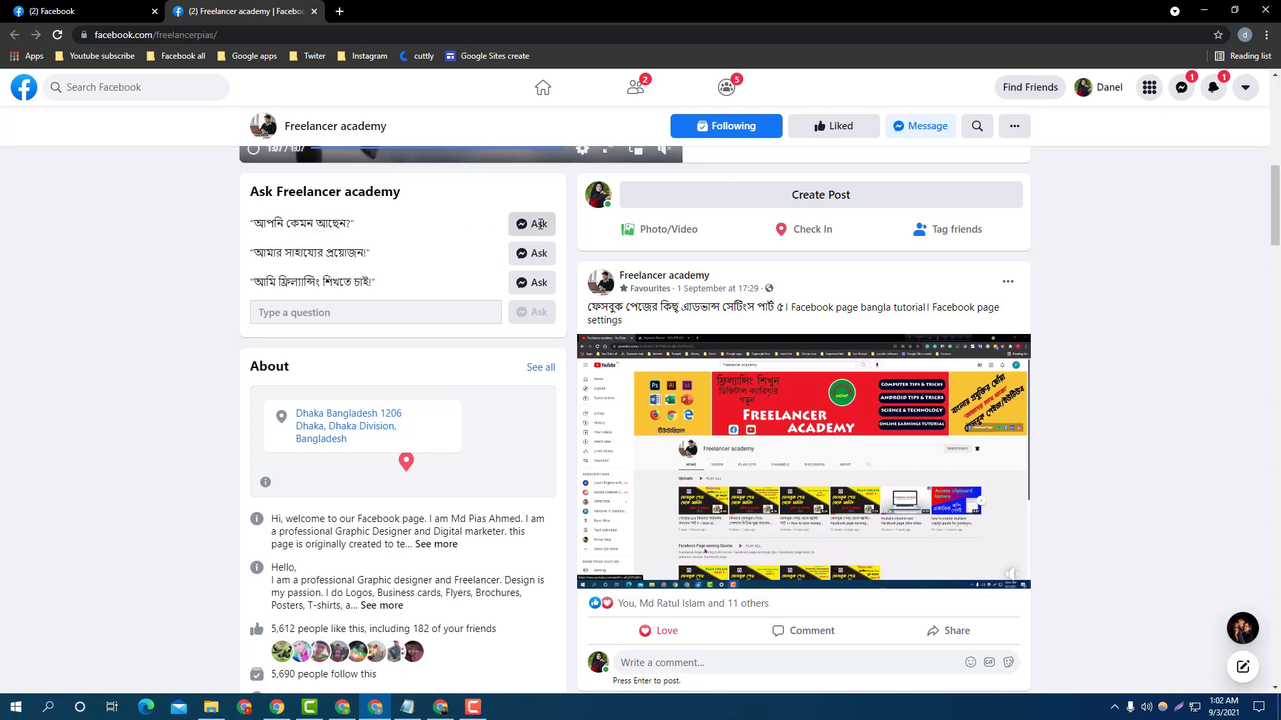
click(539, 224)
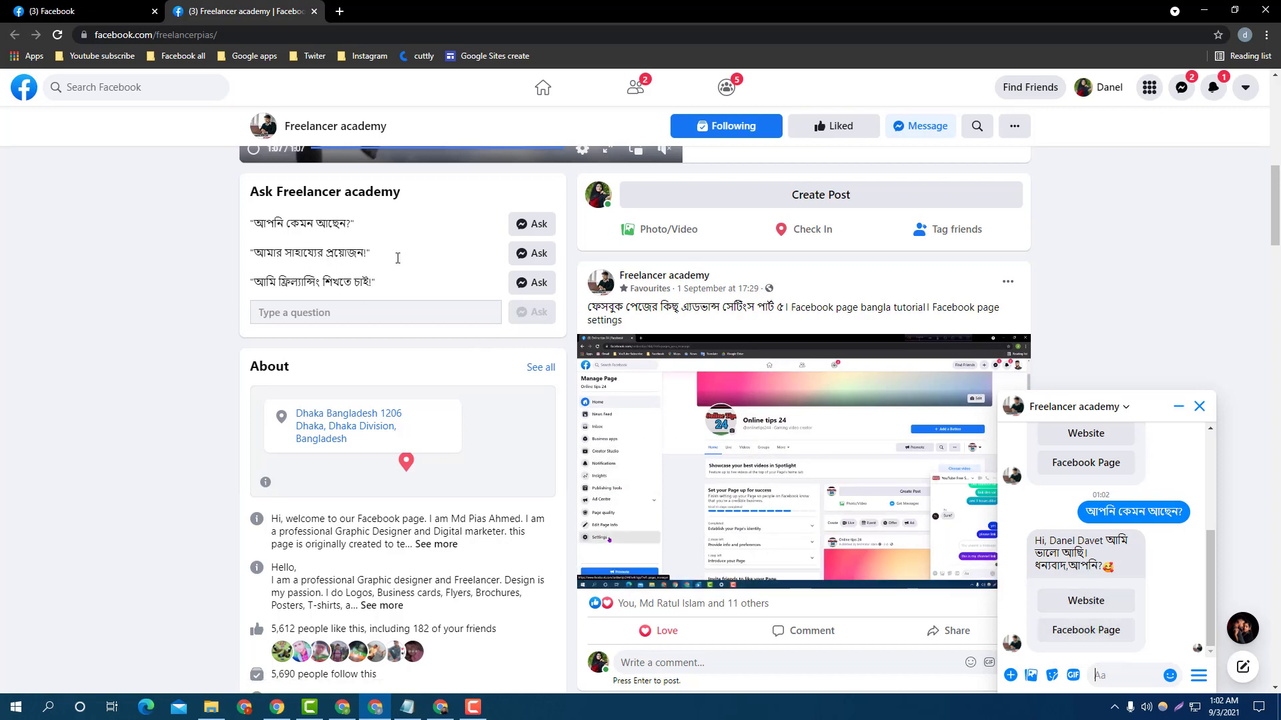
click(518, 258)
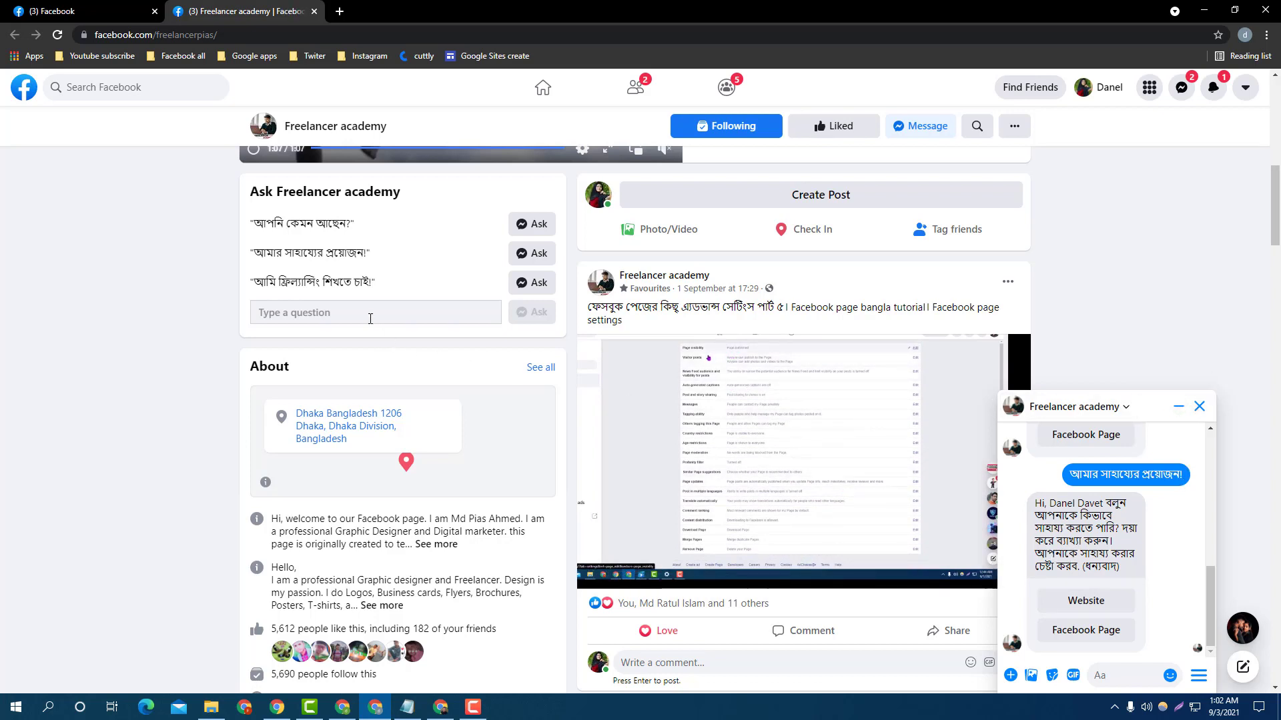
Step: Ask the Freelancer academy page its suggested question "আমি ফ্রিল্যান্সিং শিখতে চাই!", read the automated reply, and minimise the chat
drag(250, 281, 389, 284)
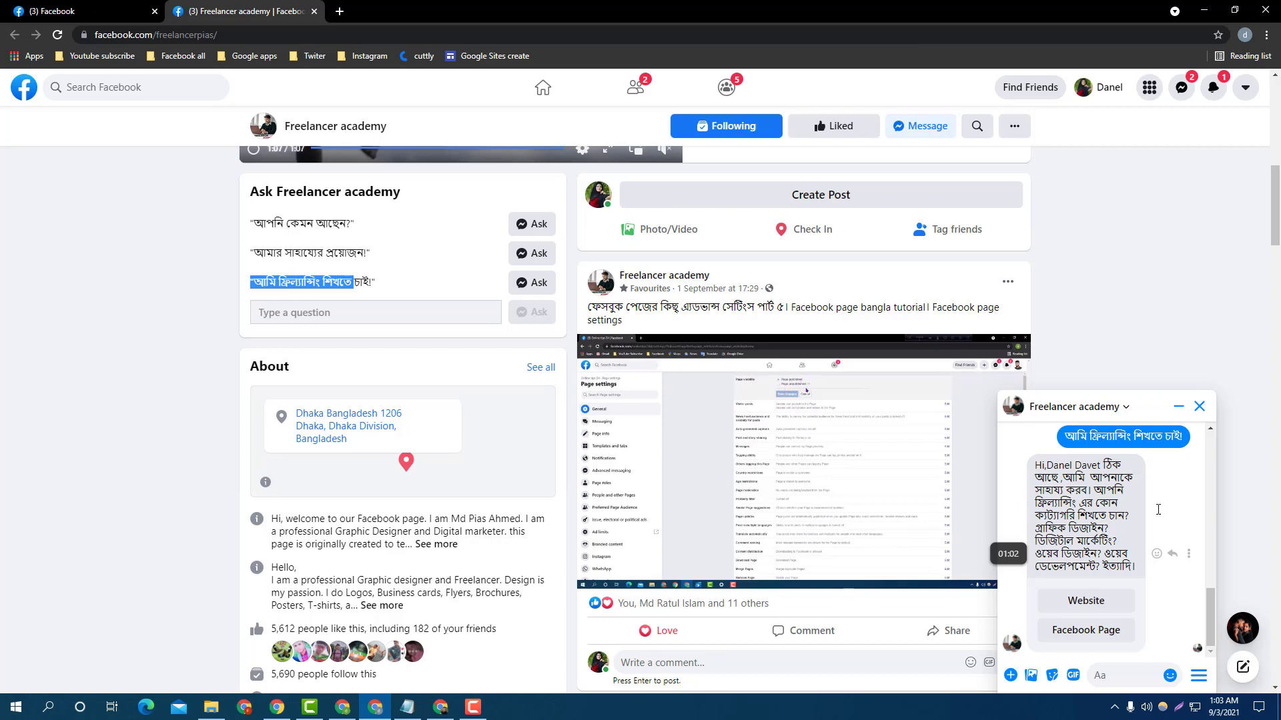
click(1180, 407)
scroll(734, 467, up, 2)
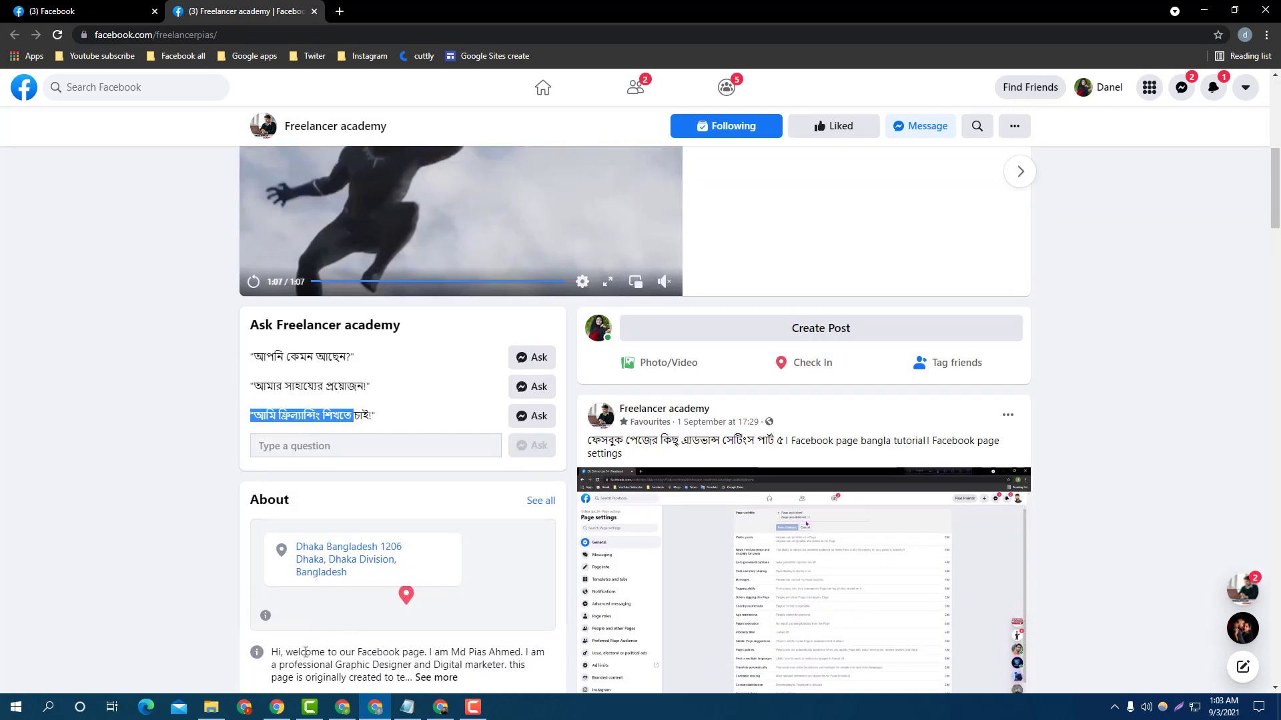
Step: Switch to the Business Suite window, add a first frequently asked question, and fill it with "আমার সাহায্যের প্রয়োজন!" copied from Notepad
click(344, 708)
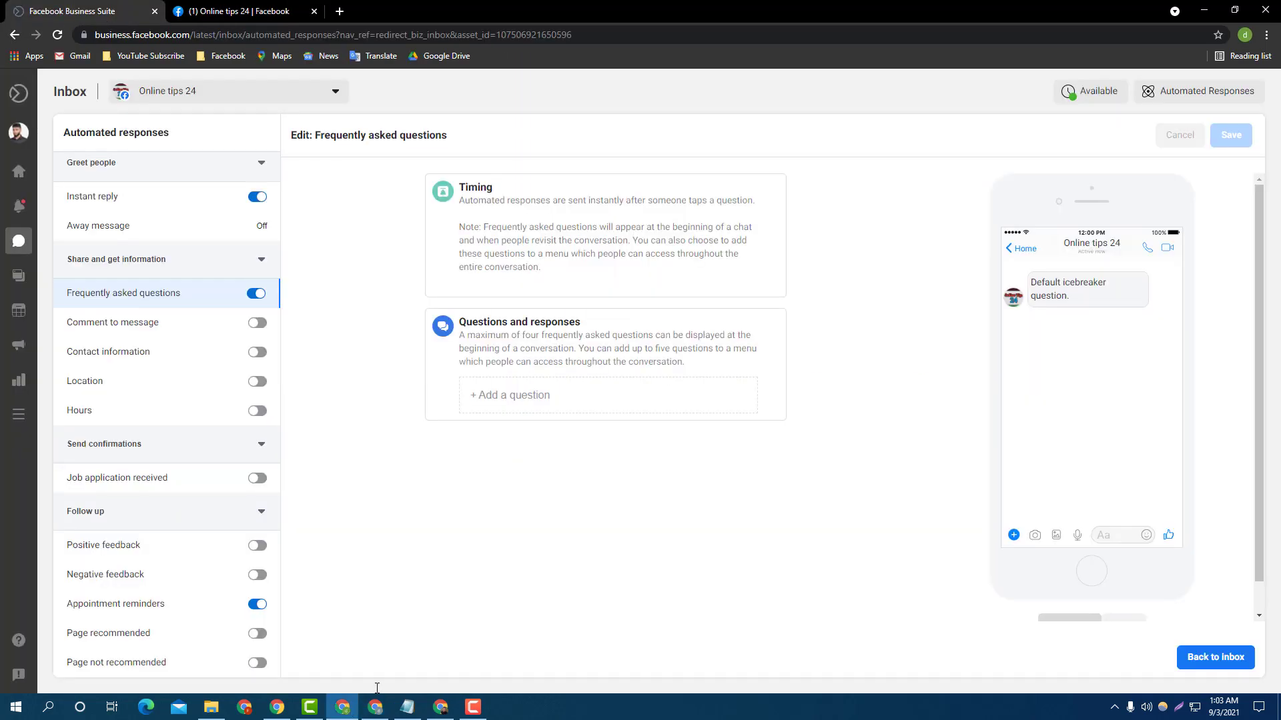
click(510, 394)
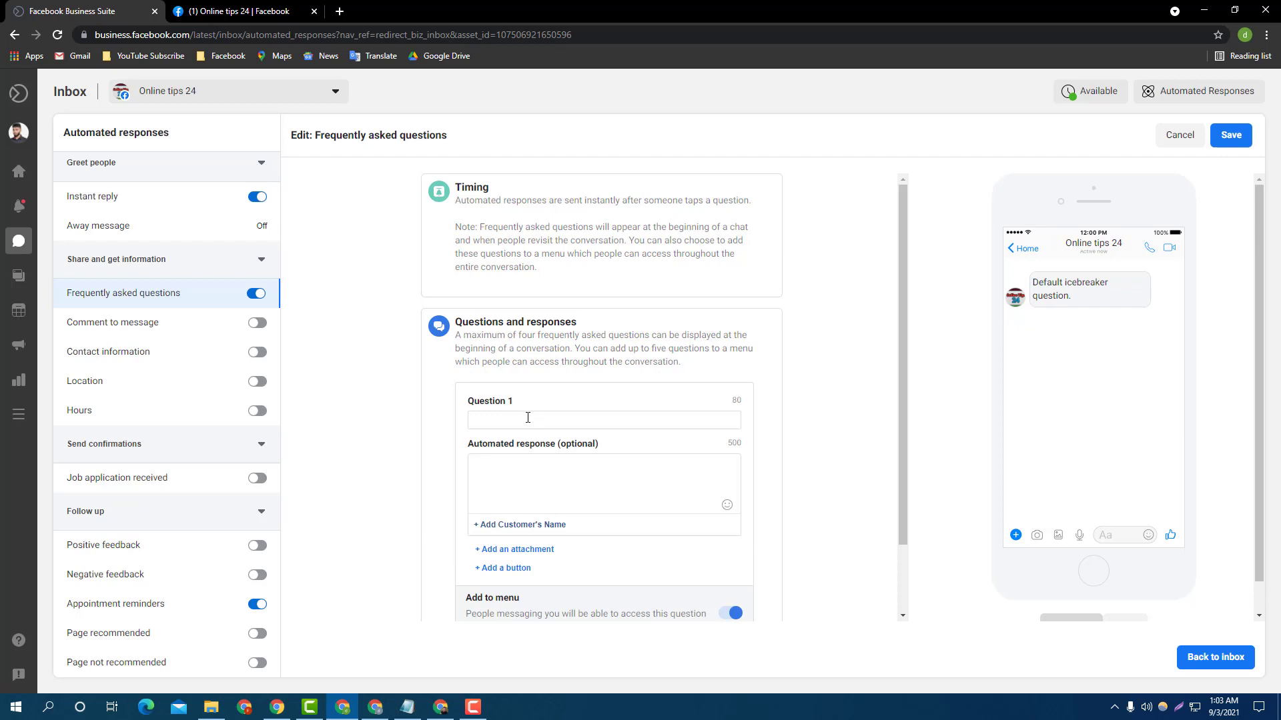
click(525, 468)
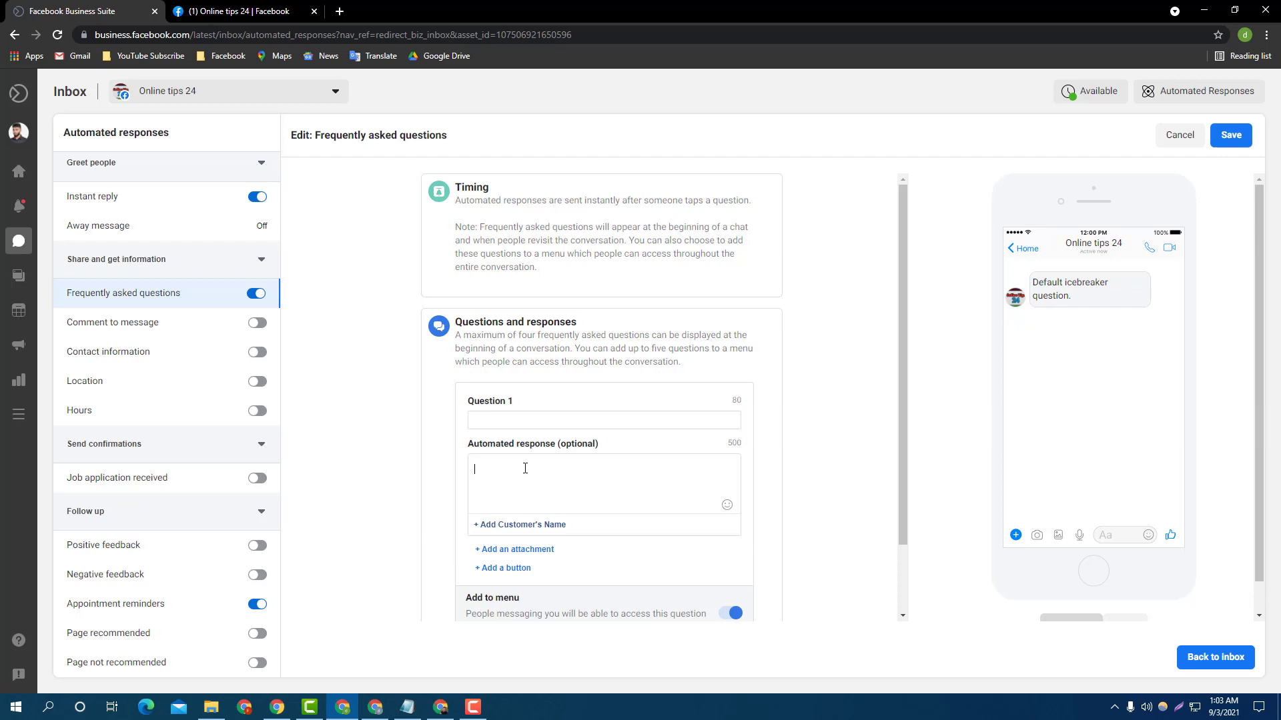
click(502, 421)
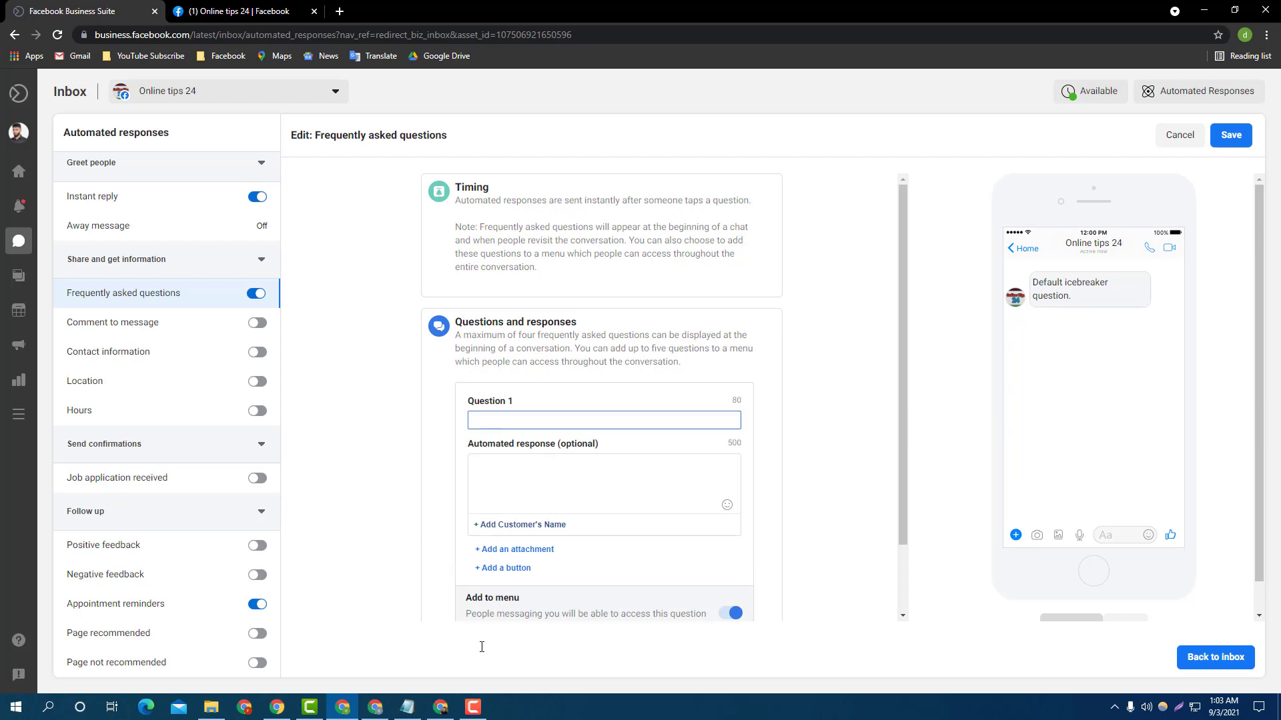
click(408, 707)
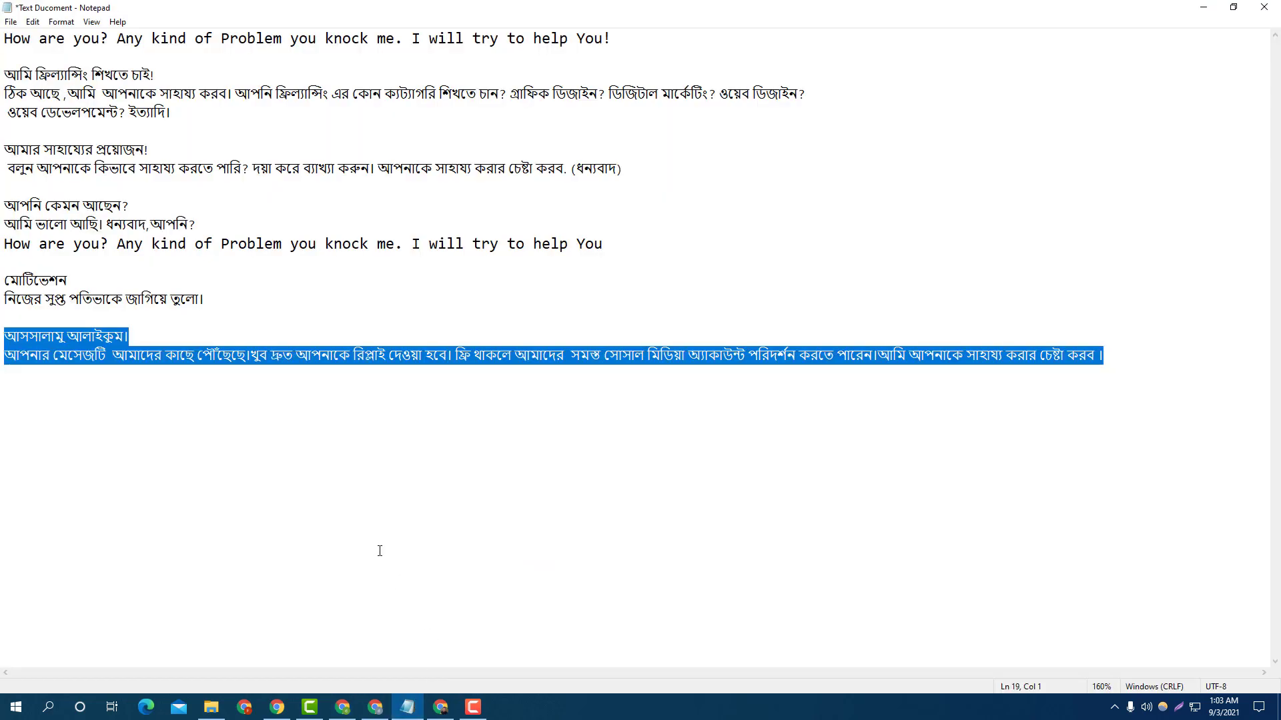
click(9, 75)
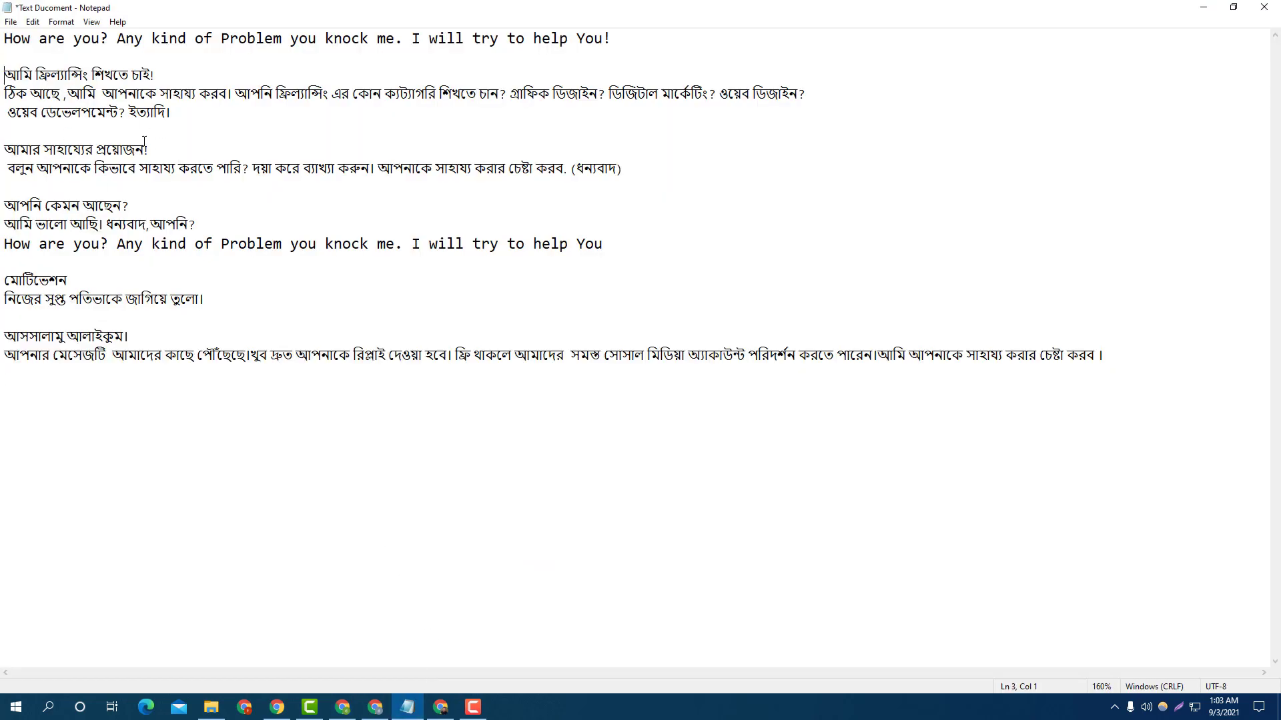
drag(152, 150, 4, 152)
key(ctrl+c)
click(343, 707)
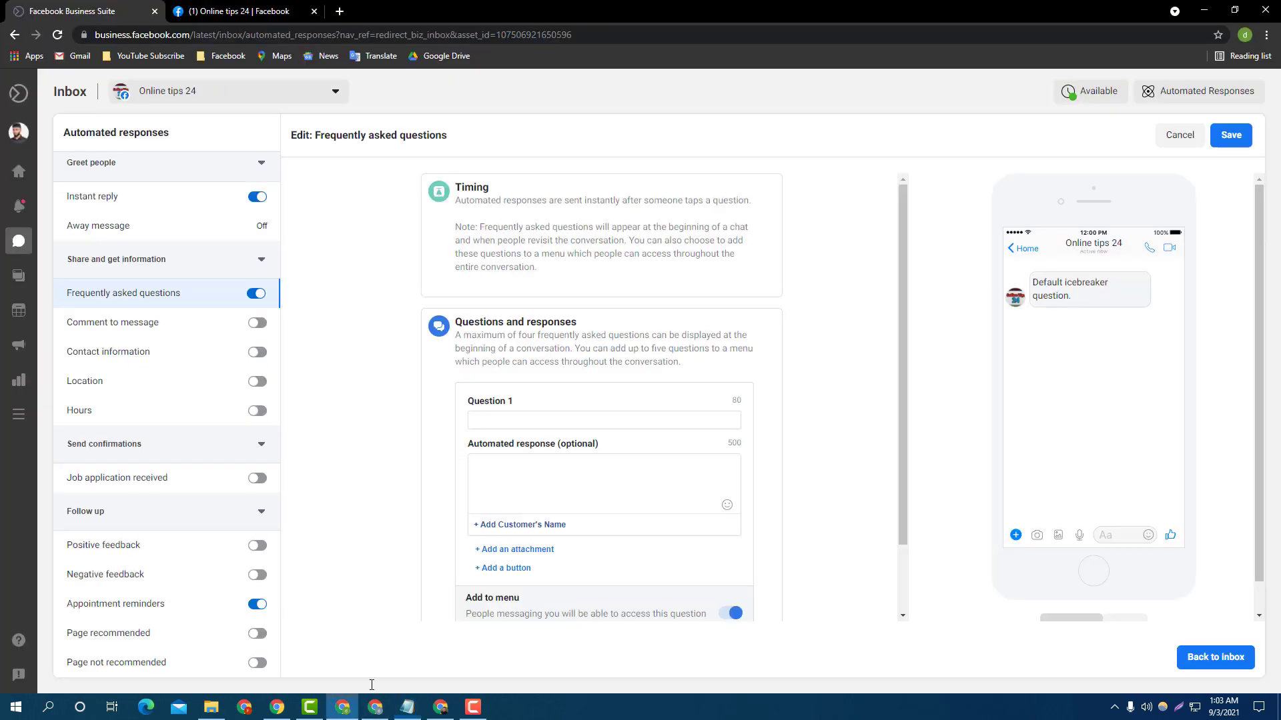
click(495, 408)
key(ctrl+v)
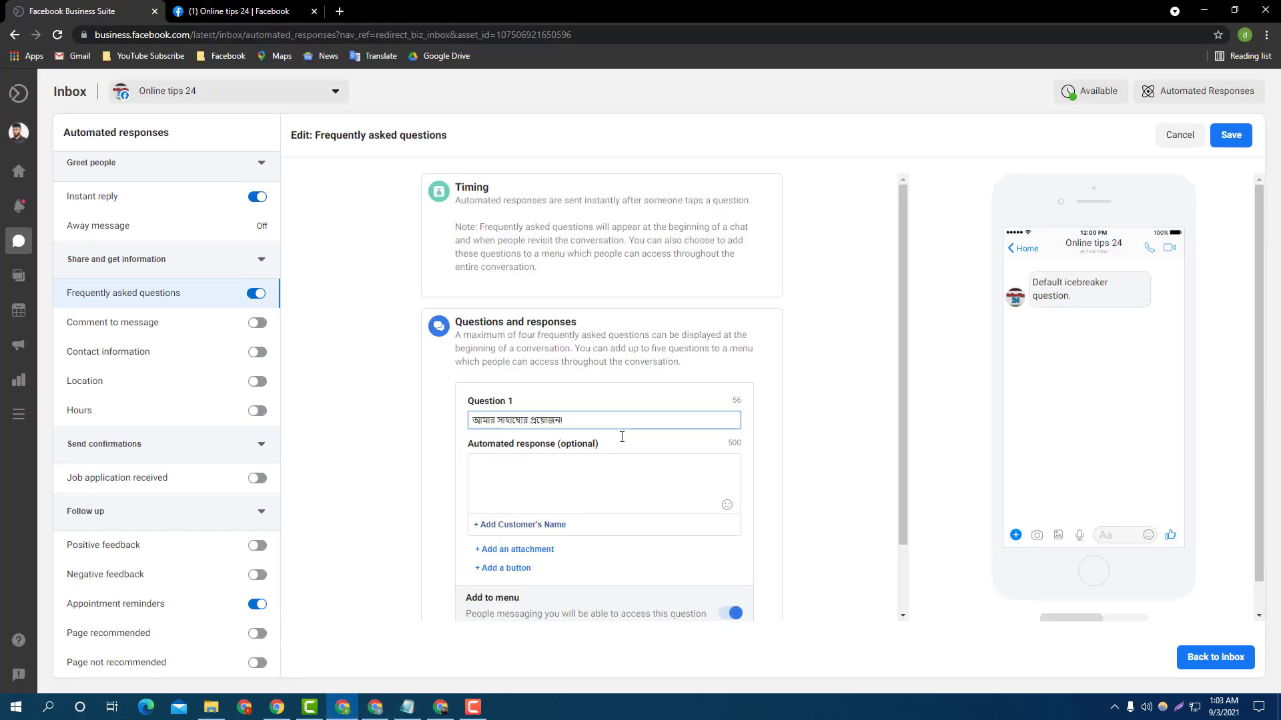
Step: Fill Question 1's automated response with the Notepad reply beginning "বলুন আপনাকে কিভাবে সাহায্য করতে পারি?" and append the "Full name of recipient" placeholder
click(407, 706)
drag(5, 169, 630, 173)
key(ctrl+c)
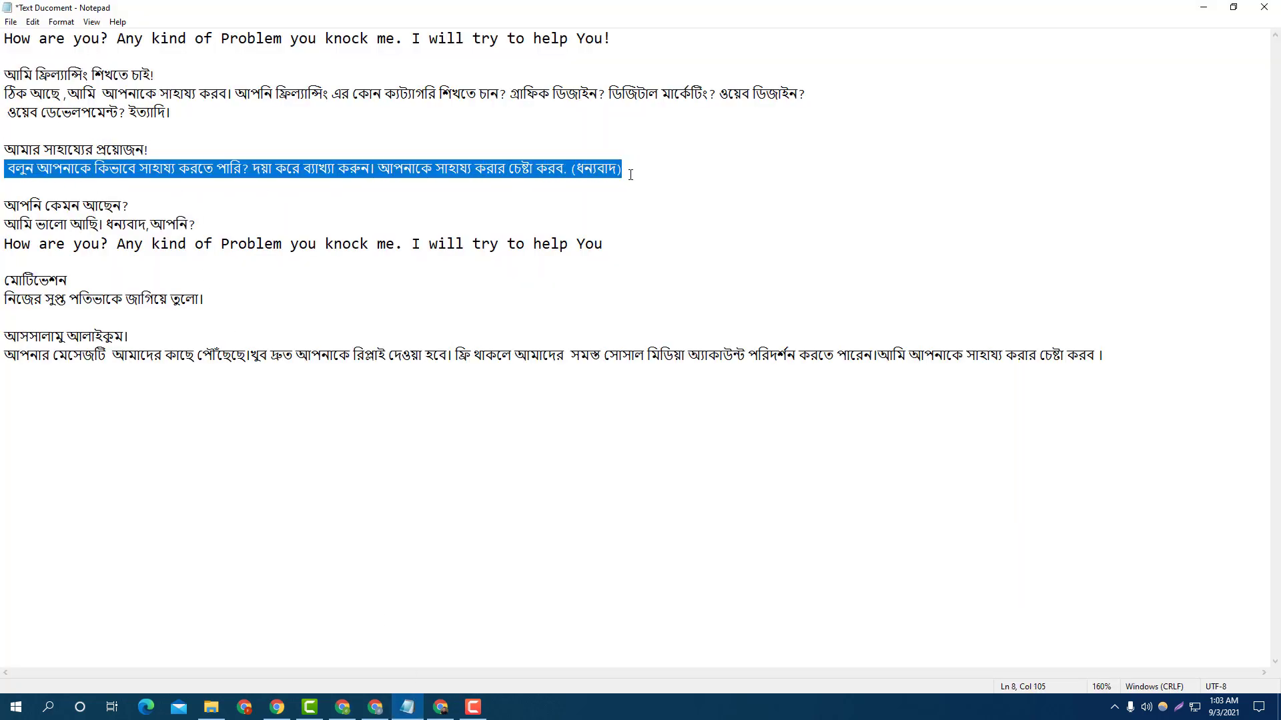
click(375, 706)
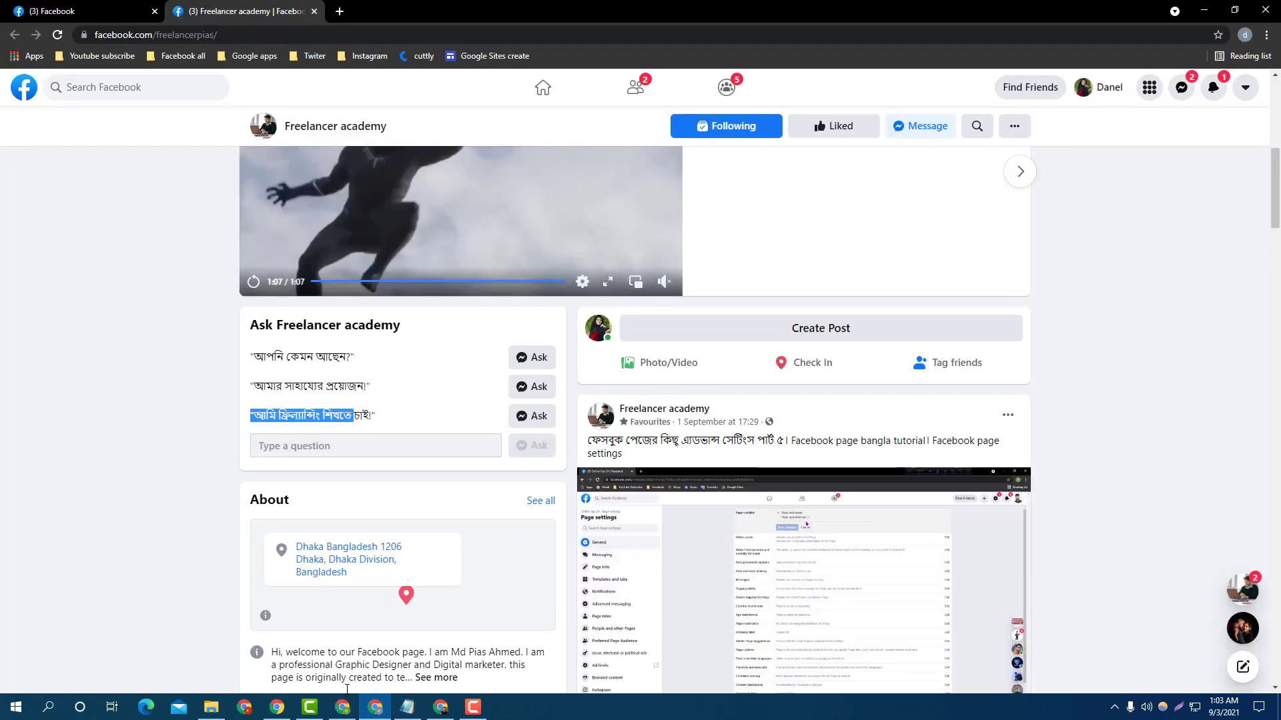
click(353, 705)
click(493, 510)
key(ctrl+v)
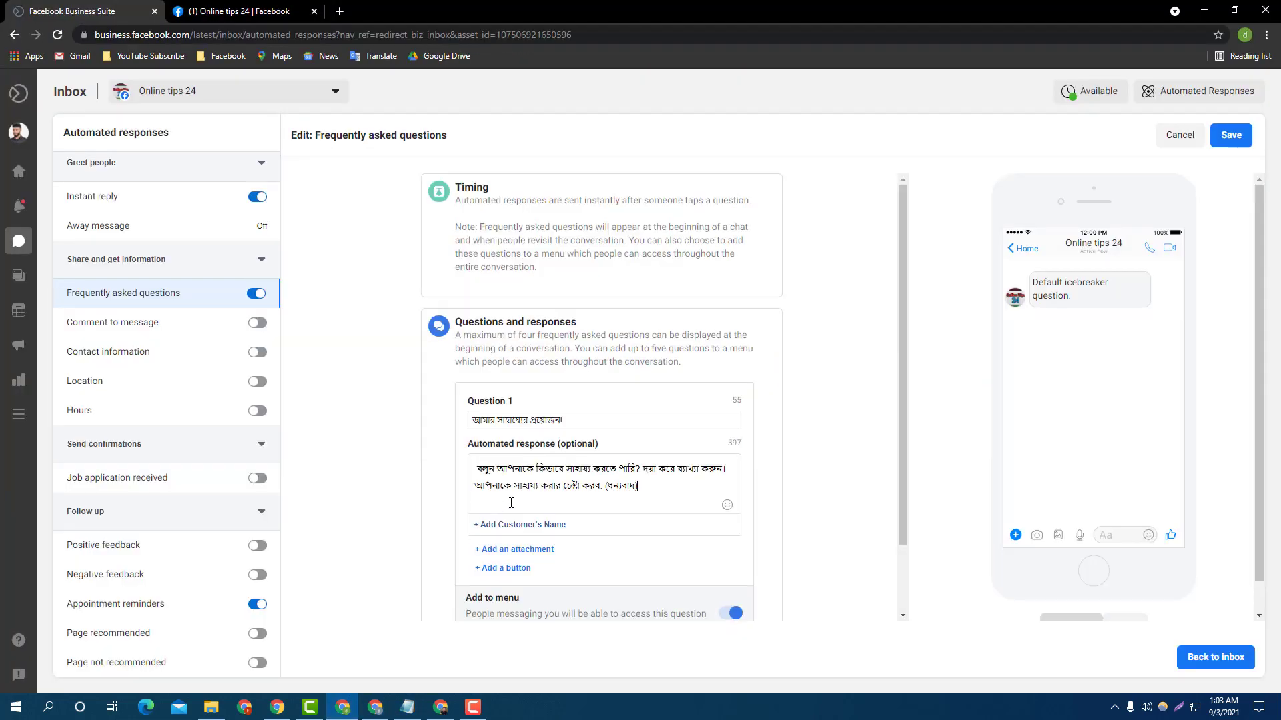
click(544, 525)
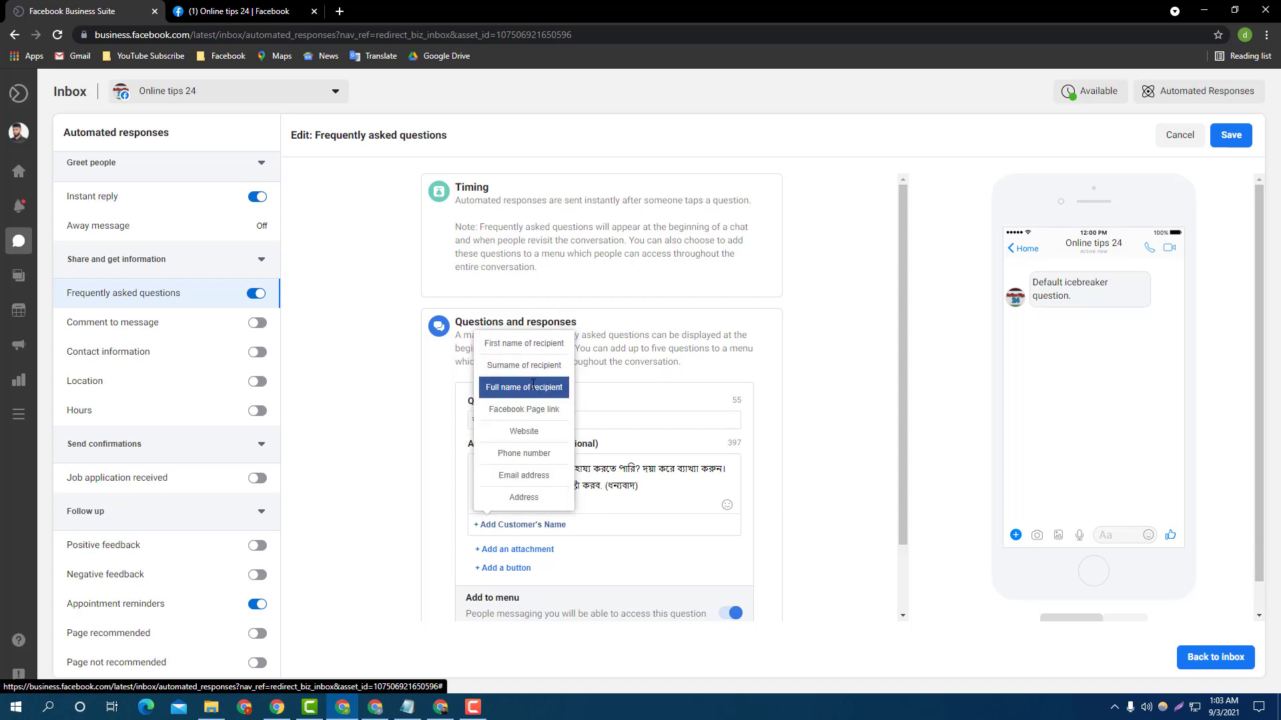
click(560, 386)
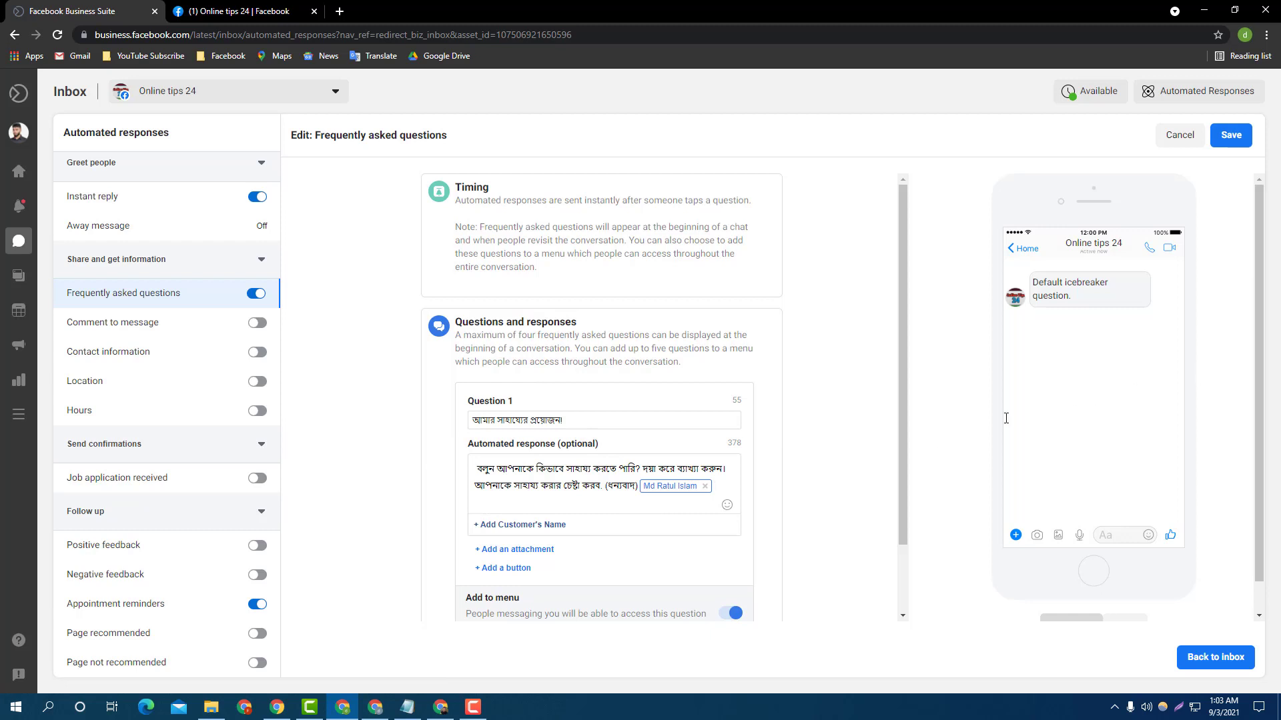
Step: Add a second question, copy its question and reply texts from Notepad, and set Question 2 to "আমি ফ্রিল্যান্সিং শিখতে চাই!"
scroll(581, 414, down, 2)
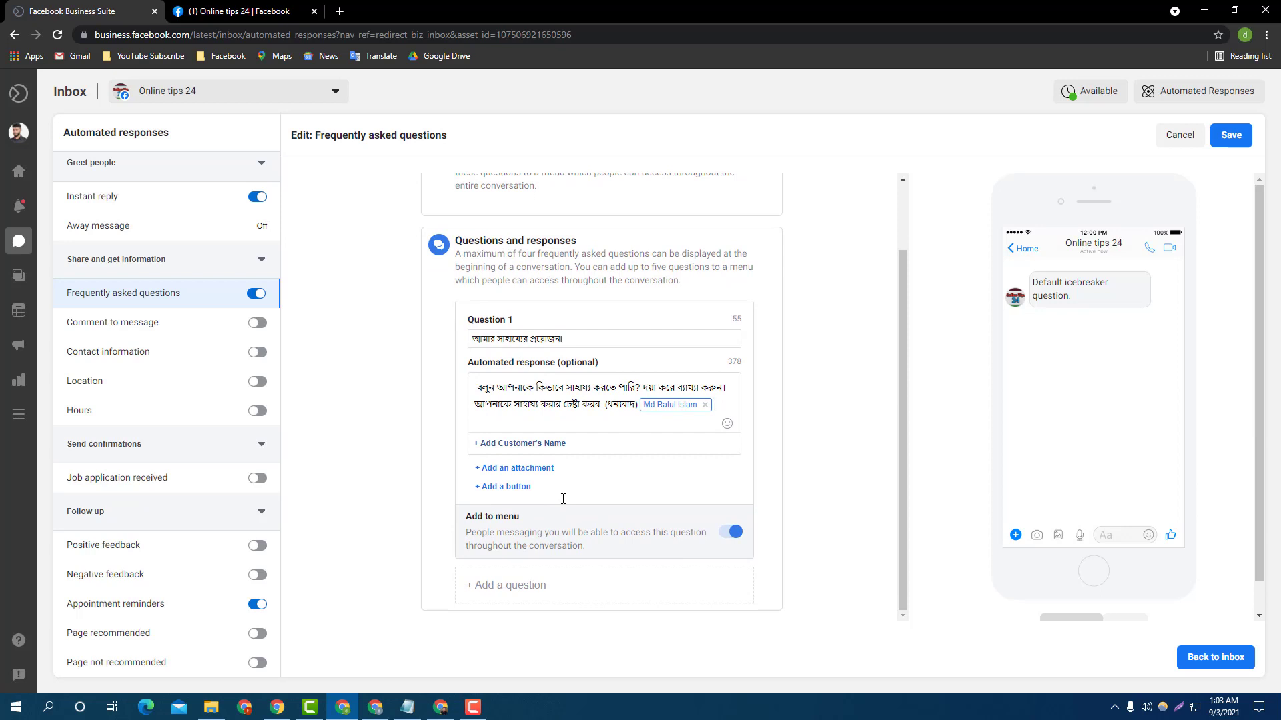
click(527, 584)
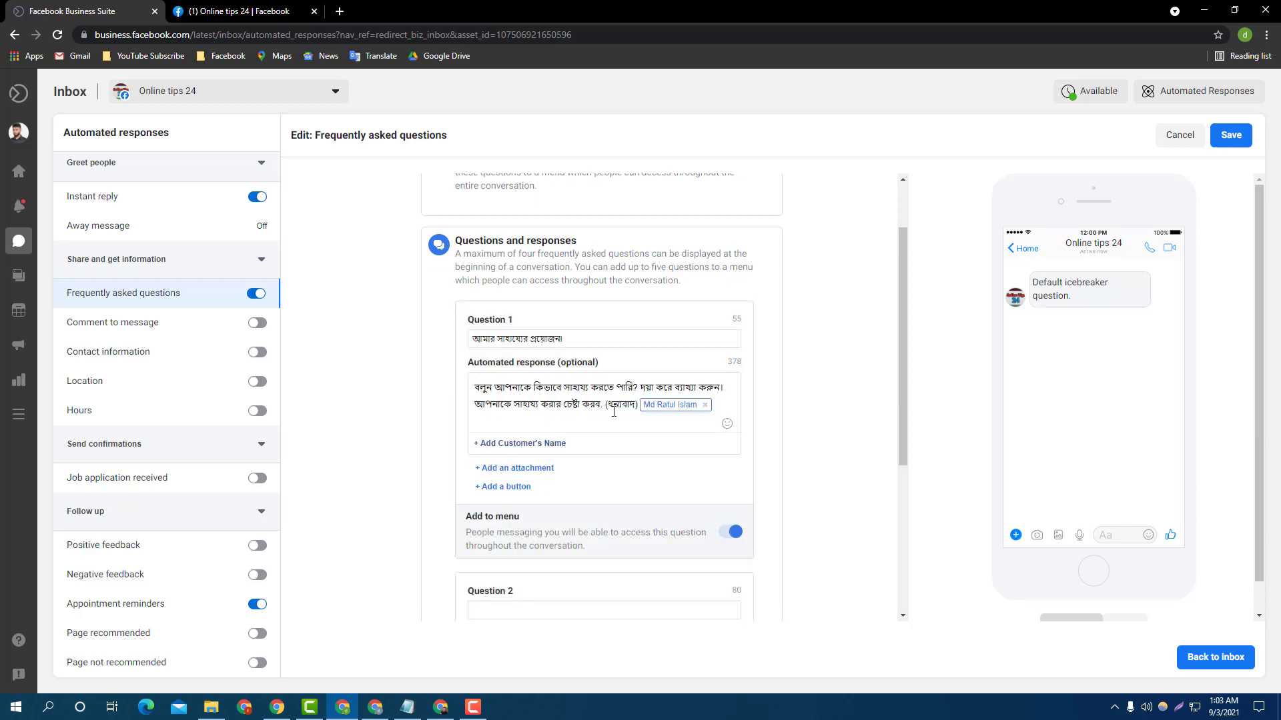
scroll(614, 412, down, 2)
click(523, 477)
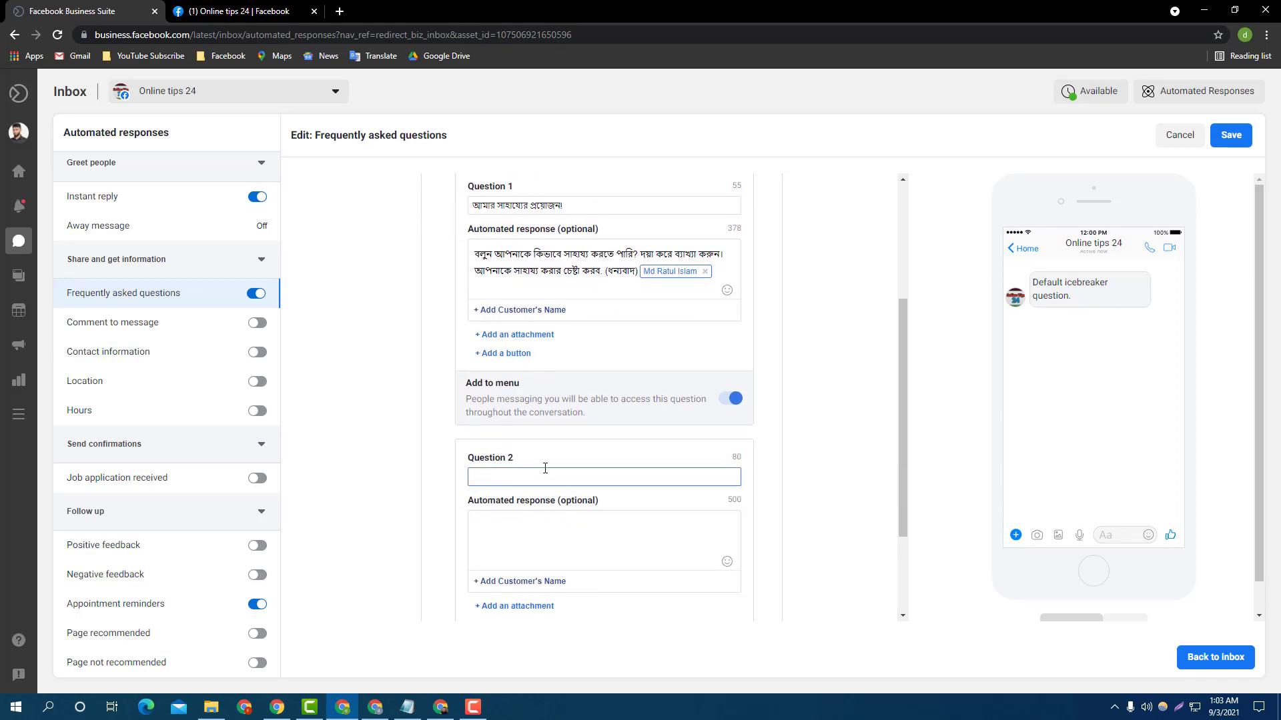
click(532, 521)
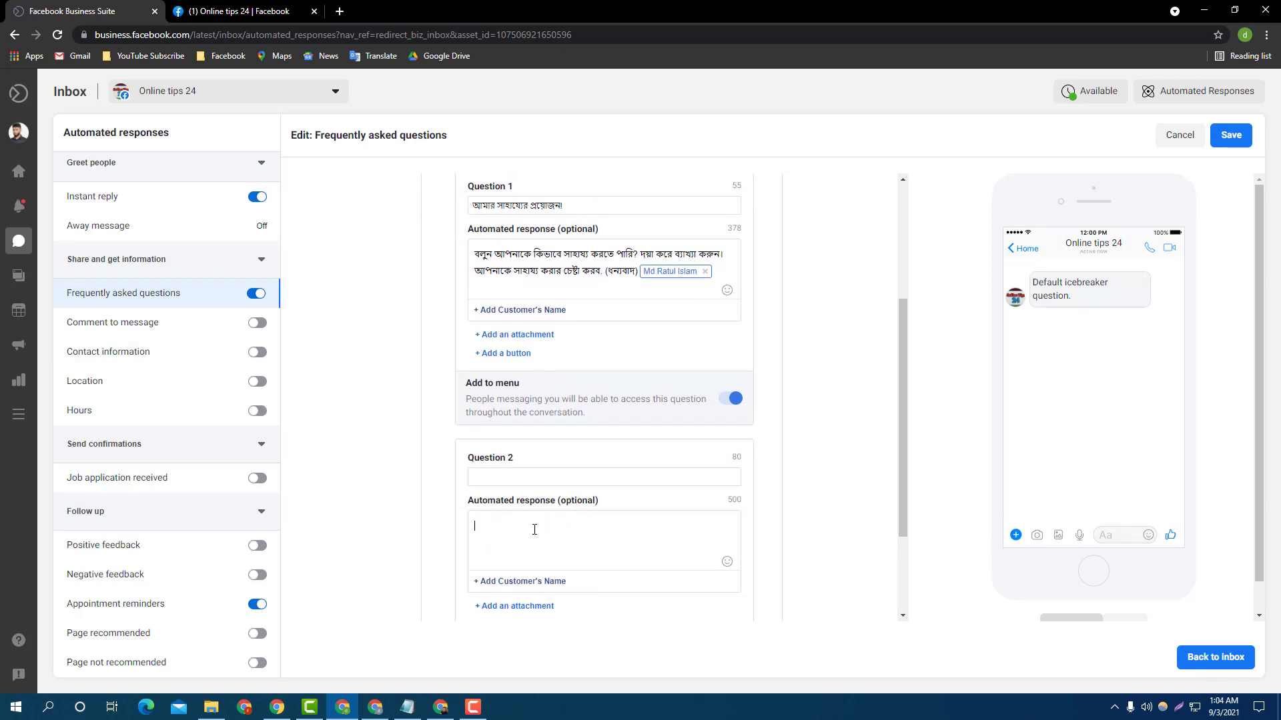
click(407, 707)
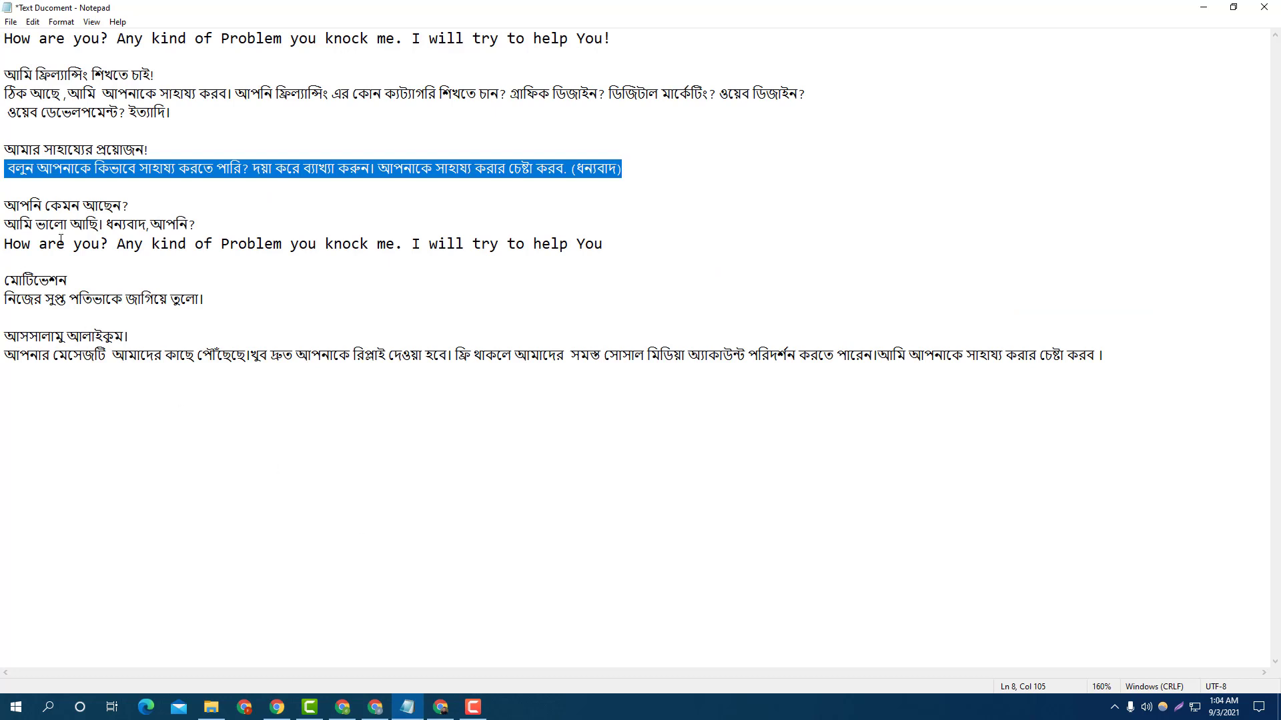
drag(152, 73, 19, 94)
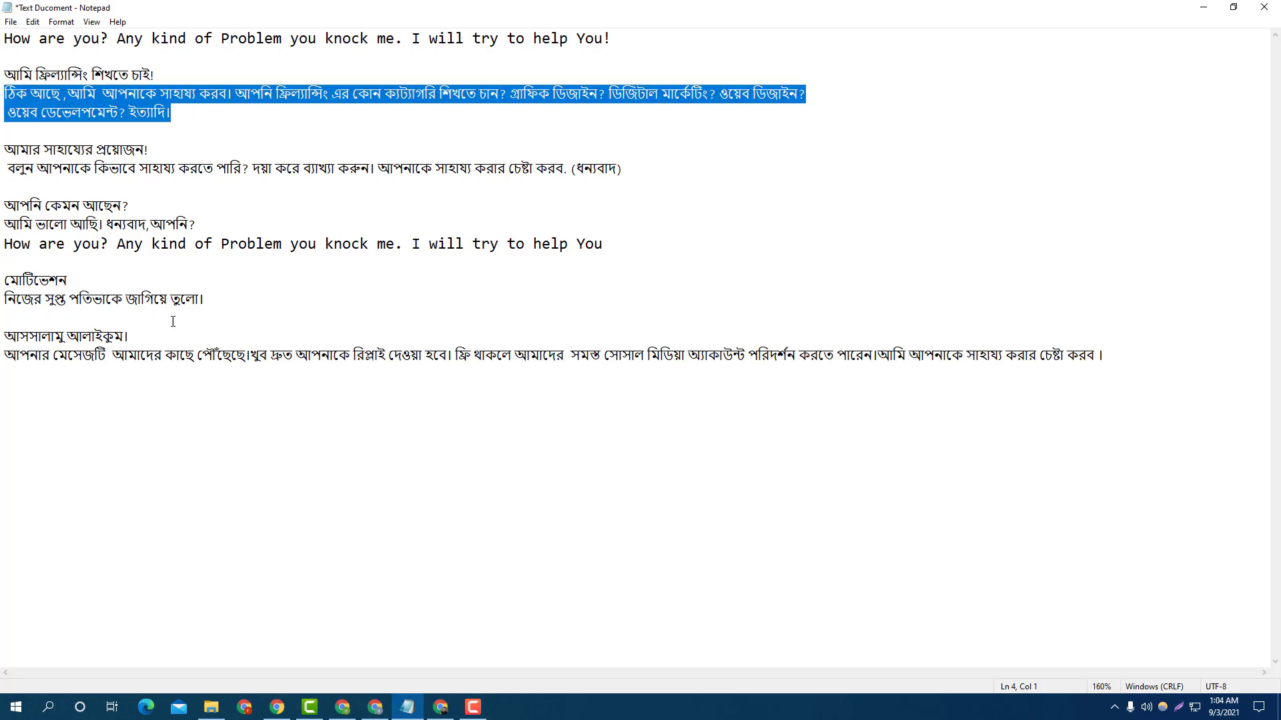
click(342, 707)
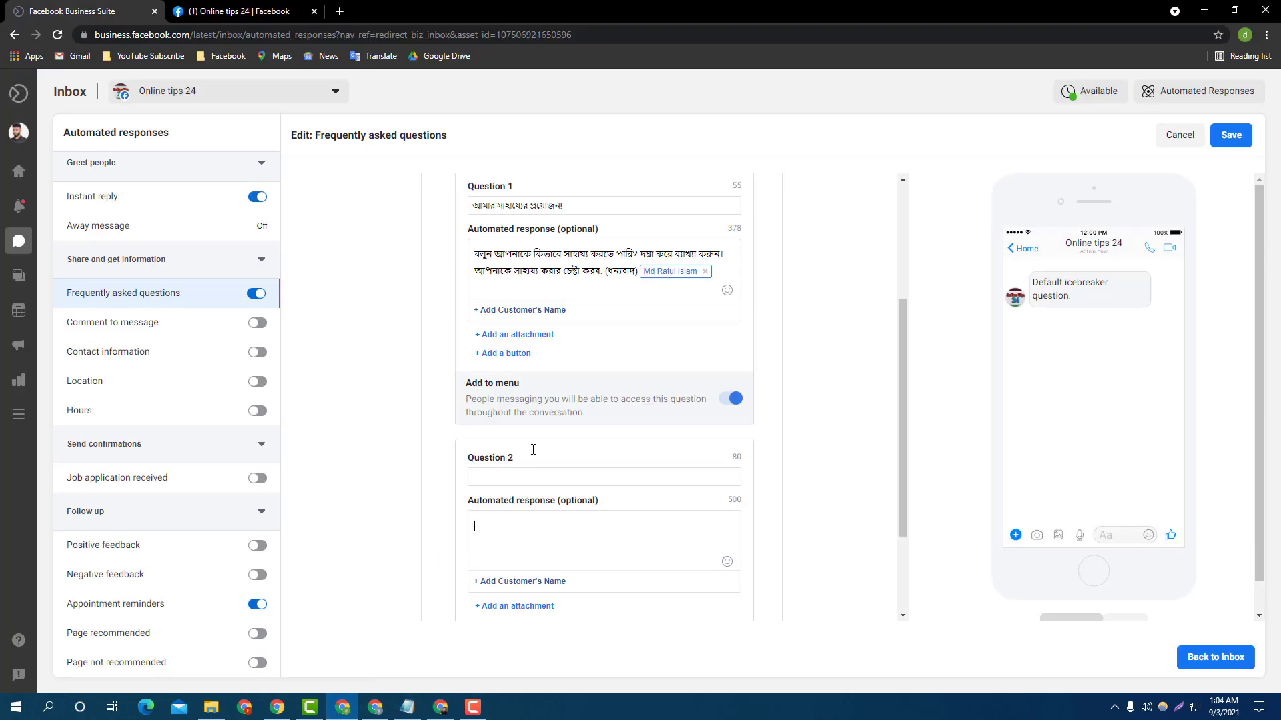
click(487, 472)
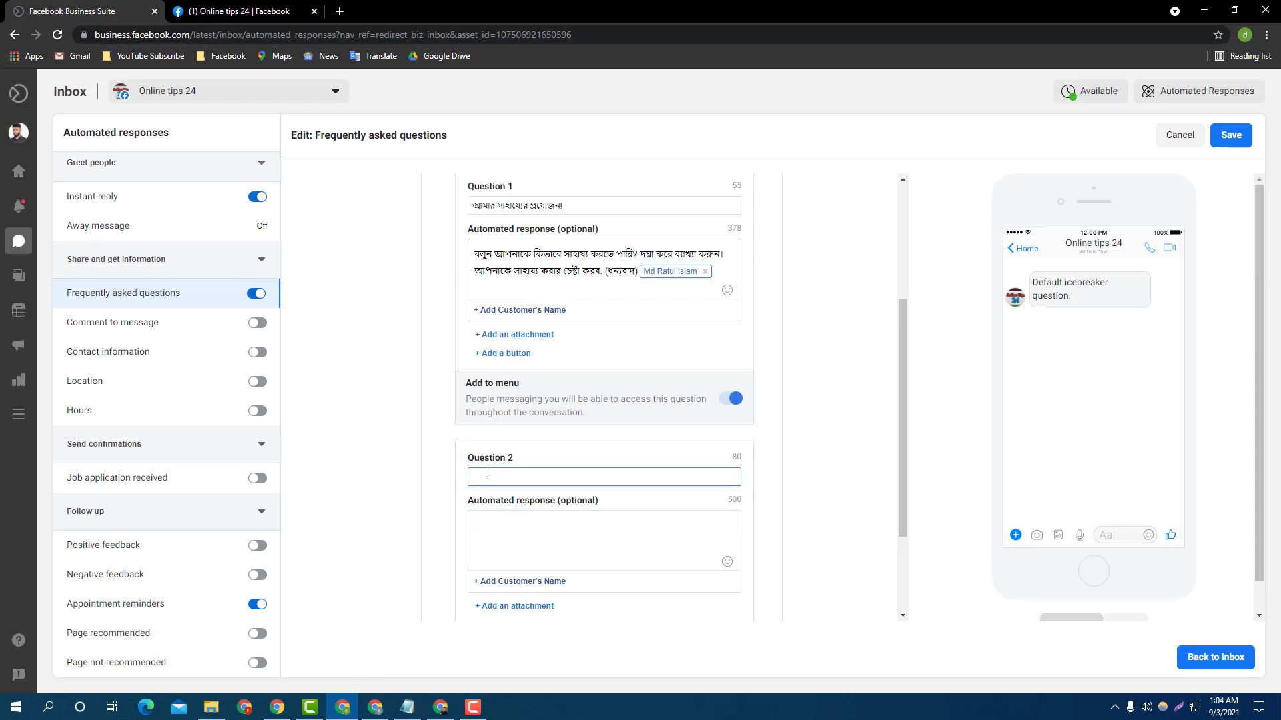
key(super+v)
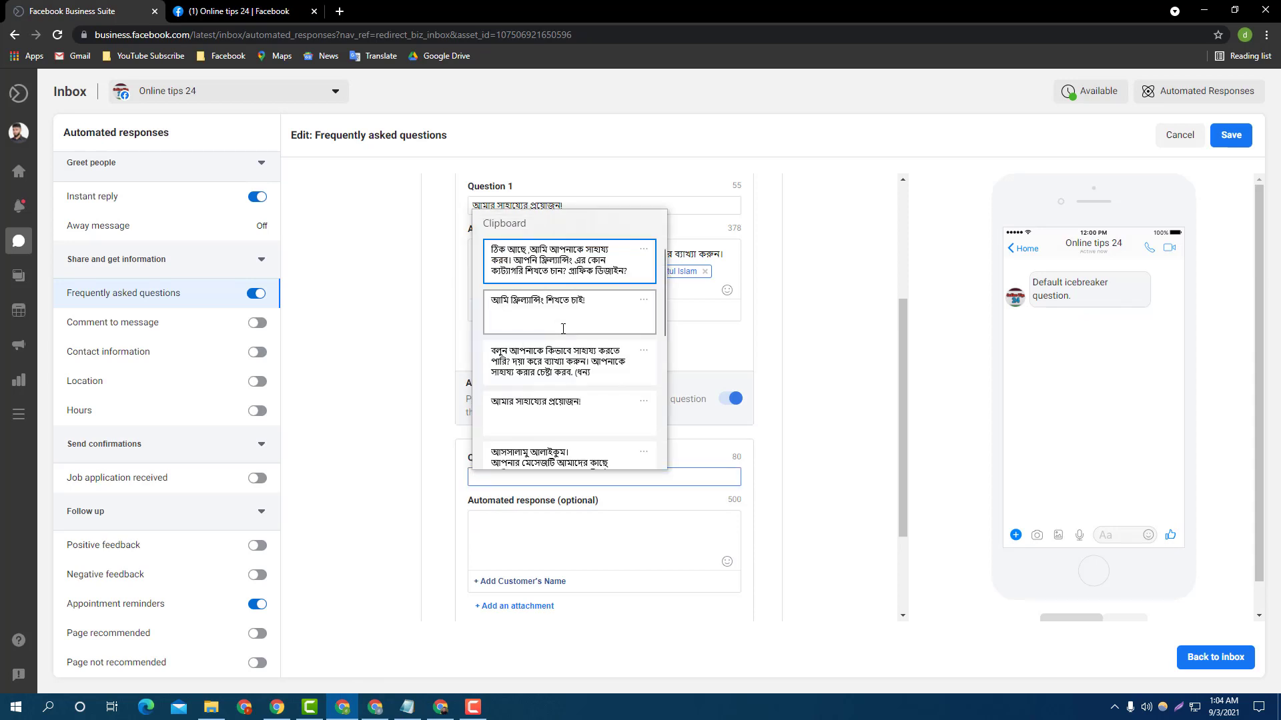
key(Return)
Step: Fill Question 2's automated response with the copied reply beginning "ঠিক আছে ,আমি আপনাকে সাহায্য করব।"
click(527, 520)
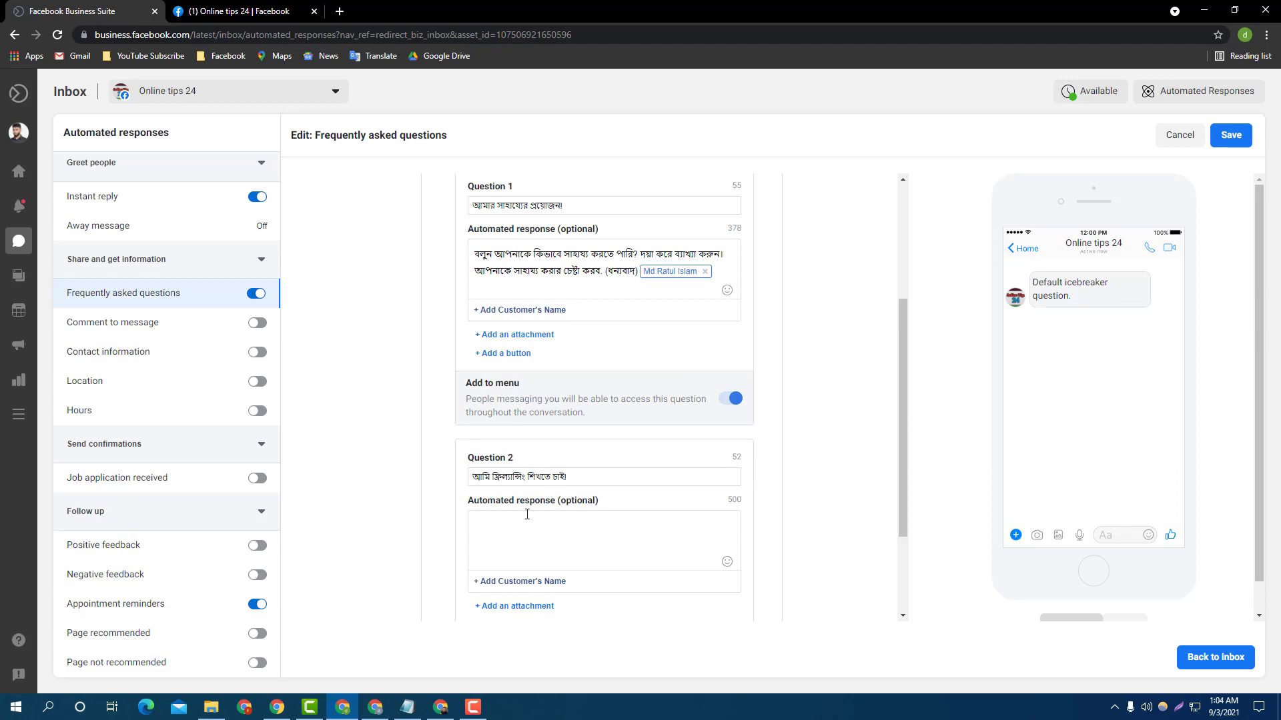
key(super+v)
key(Return)
Step: Review both questions with their automated responses and save the "Frequently asked questions" message
scroll(559, 542, up, 4)
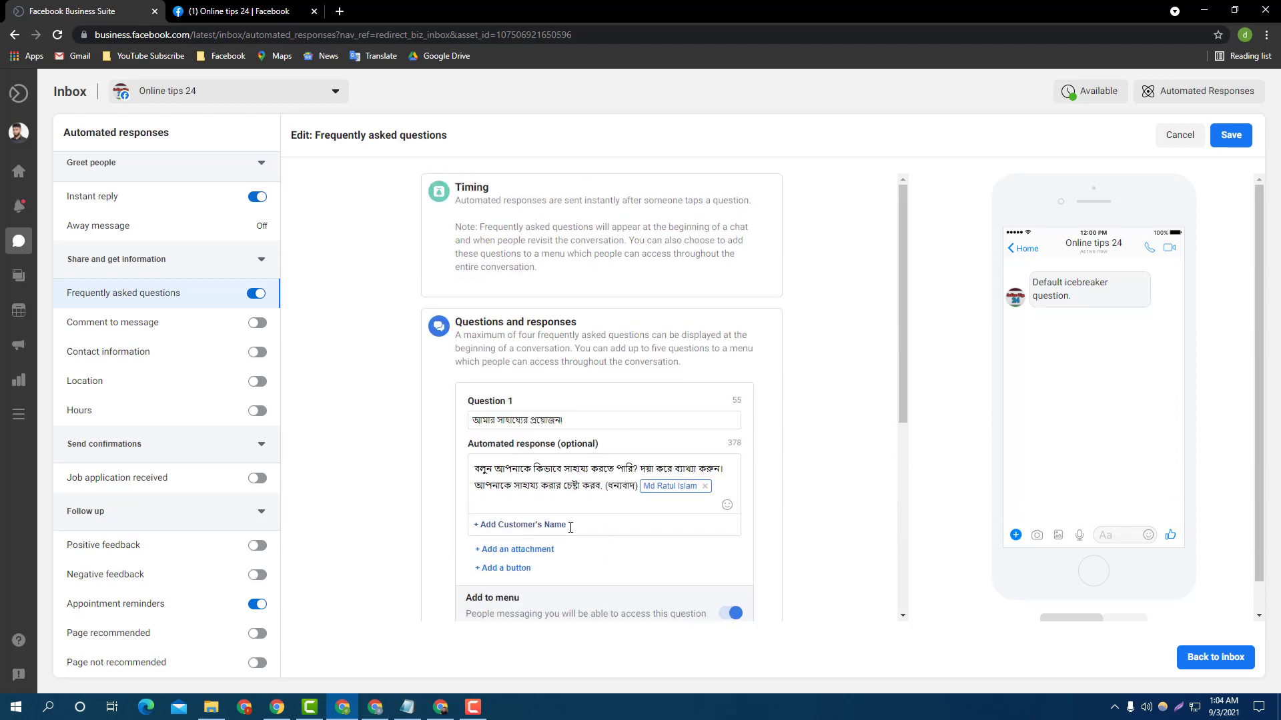
scroll(575, 515, down, 5)
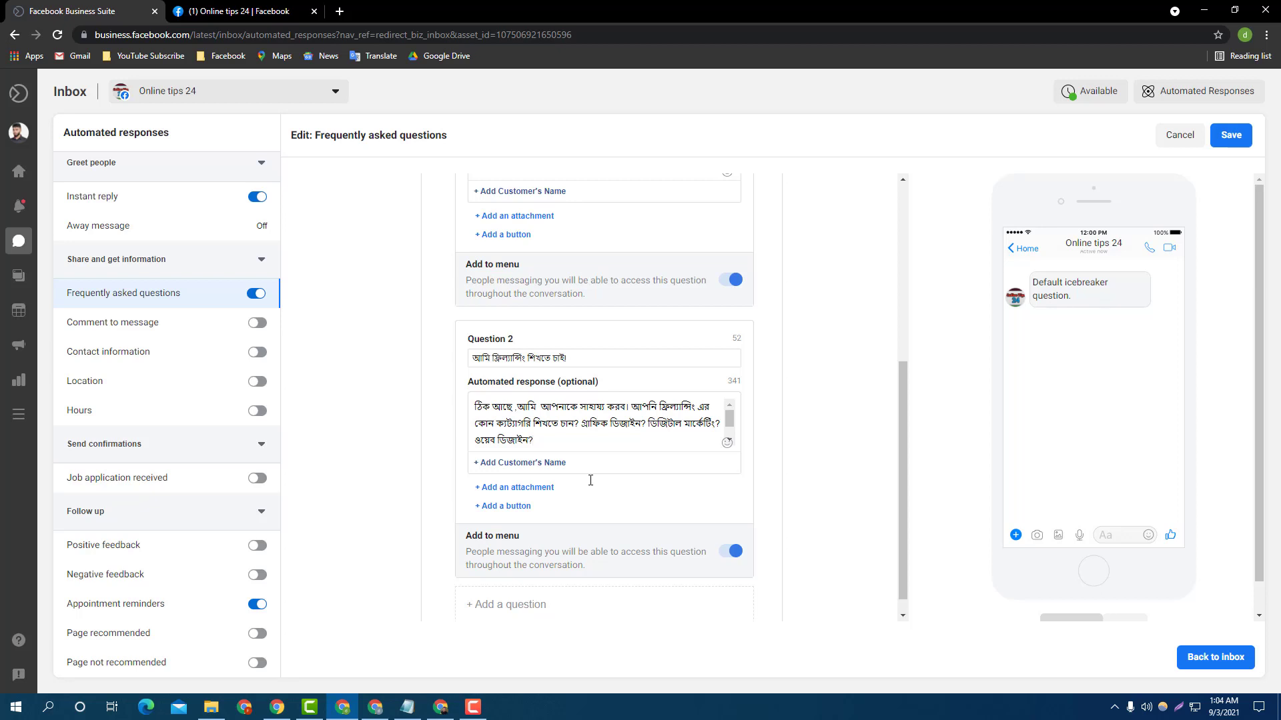
scroll(486, 231, up, 3)
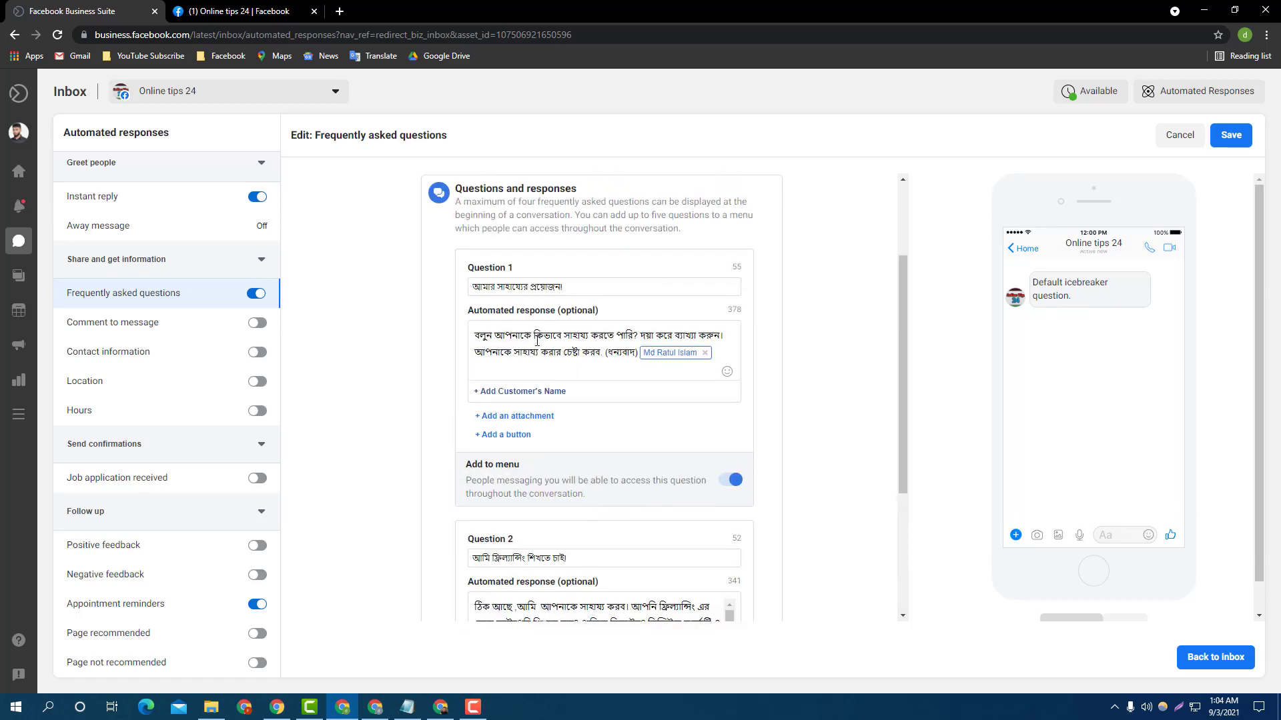
scroll(538, 340, down, 3)
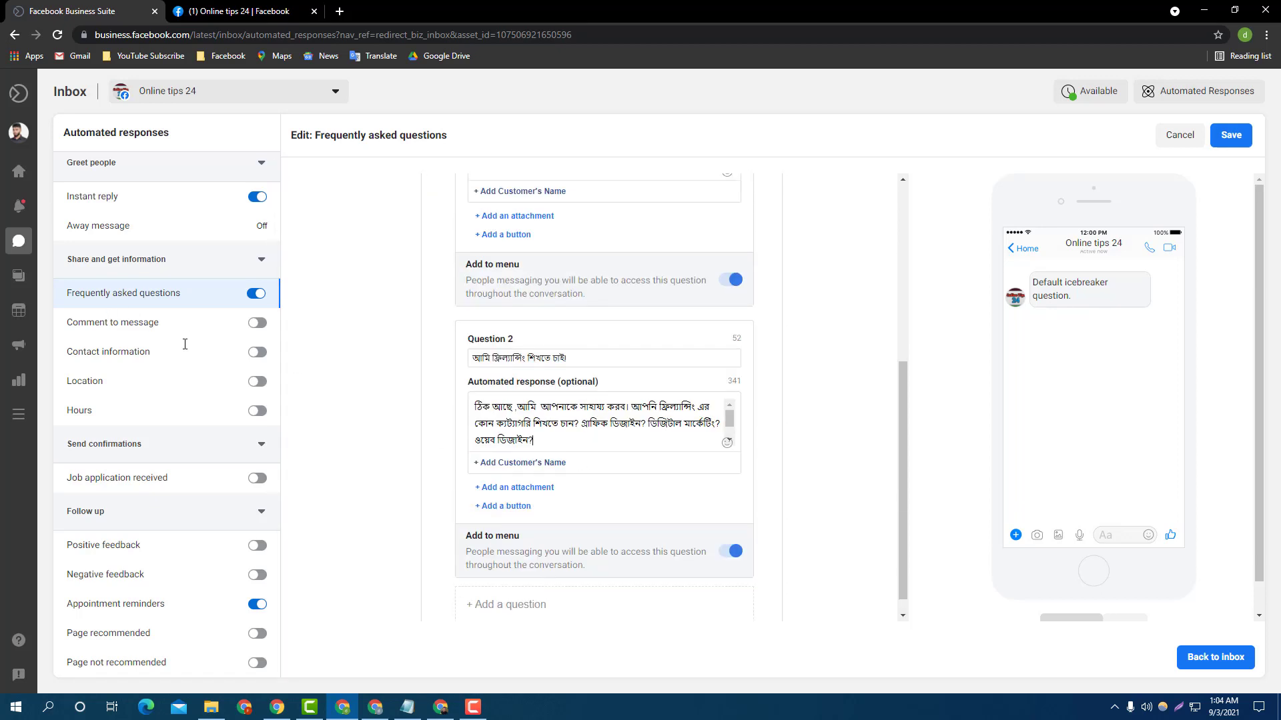
mouse_move(48, 260)
mouse_down()
mouse_move(82, 289)
mouse_move(194, 334)
mouse_move(298, 329)
mouse_move(303, 312)
mouse_up()
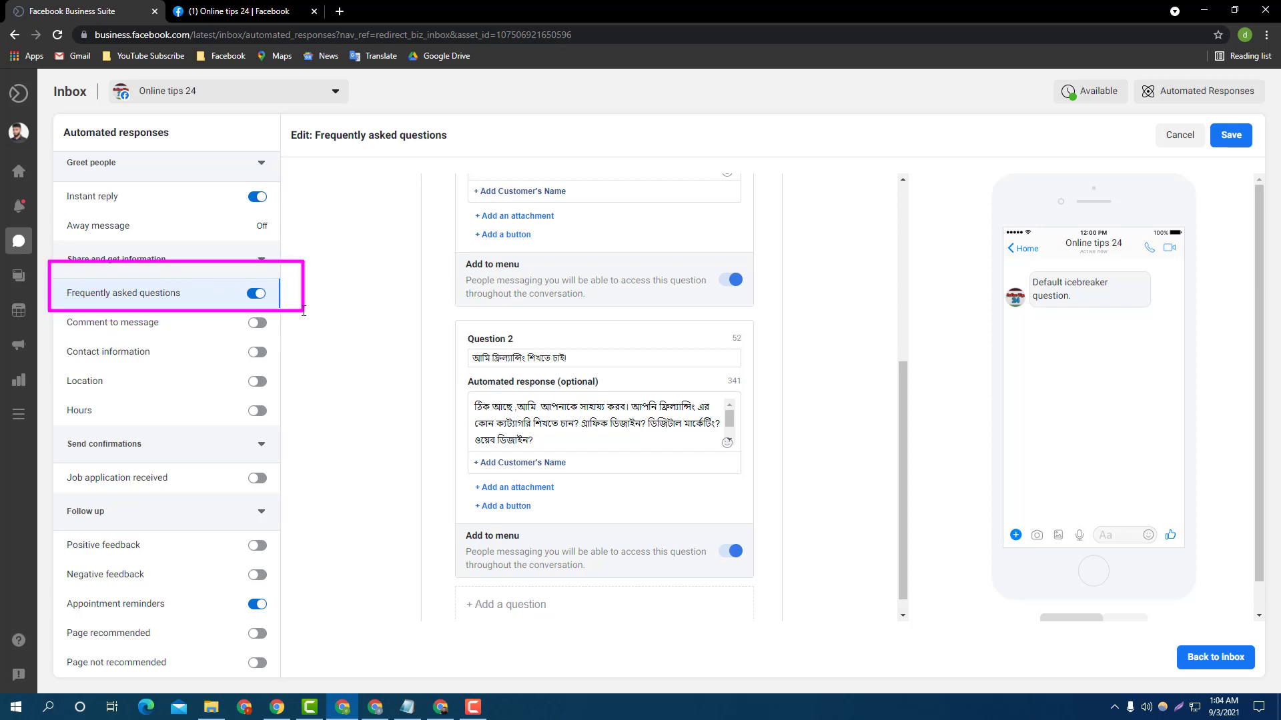
key(Escape)
scroll(656, 460, up, 5)
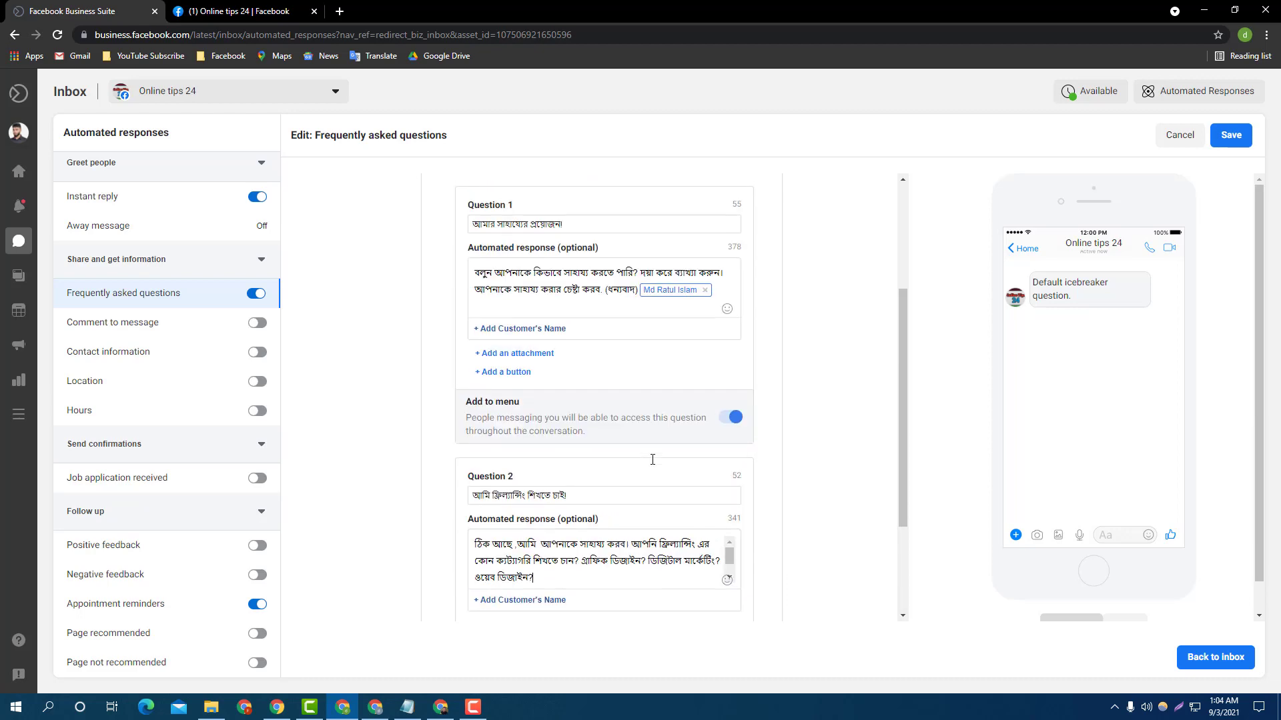
scroll(655, 431, down, 2)
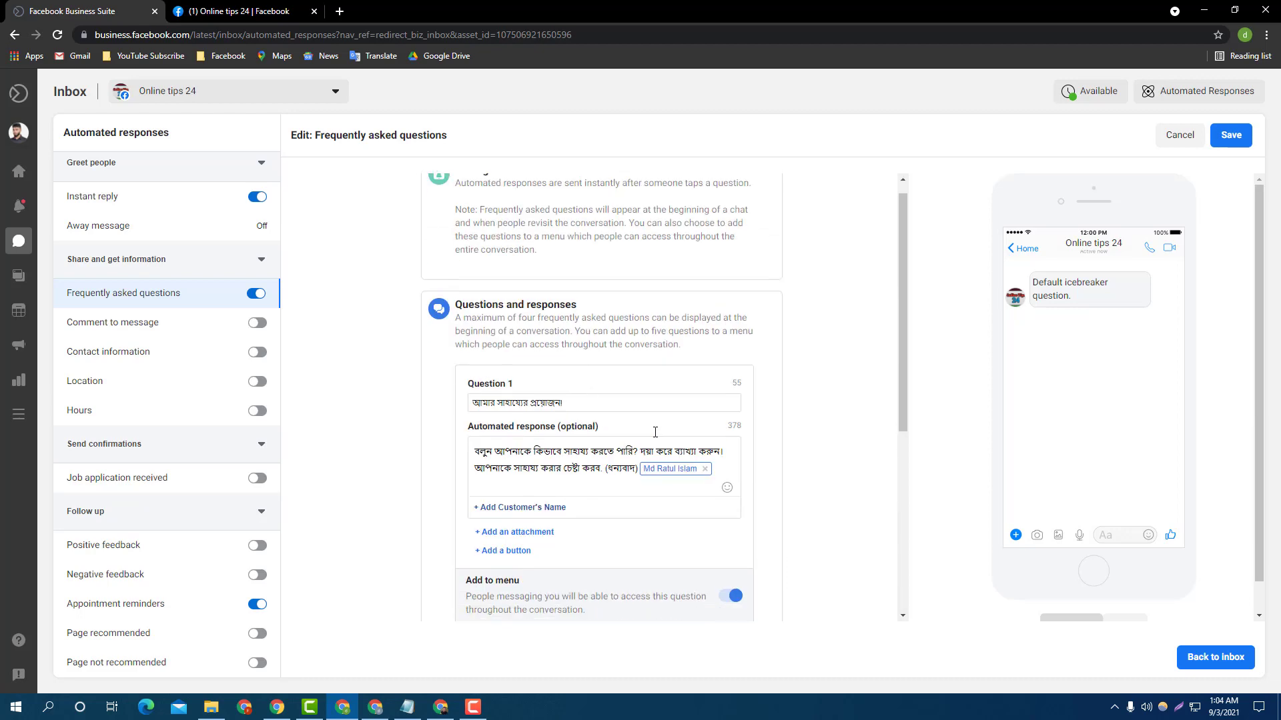
click(1235, 136)
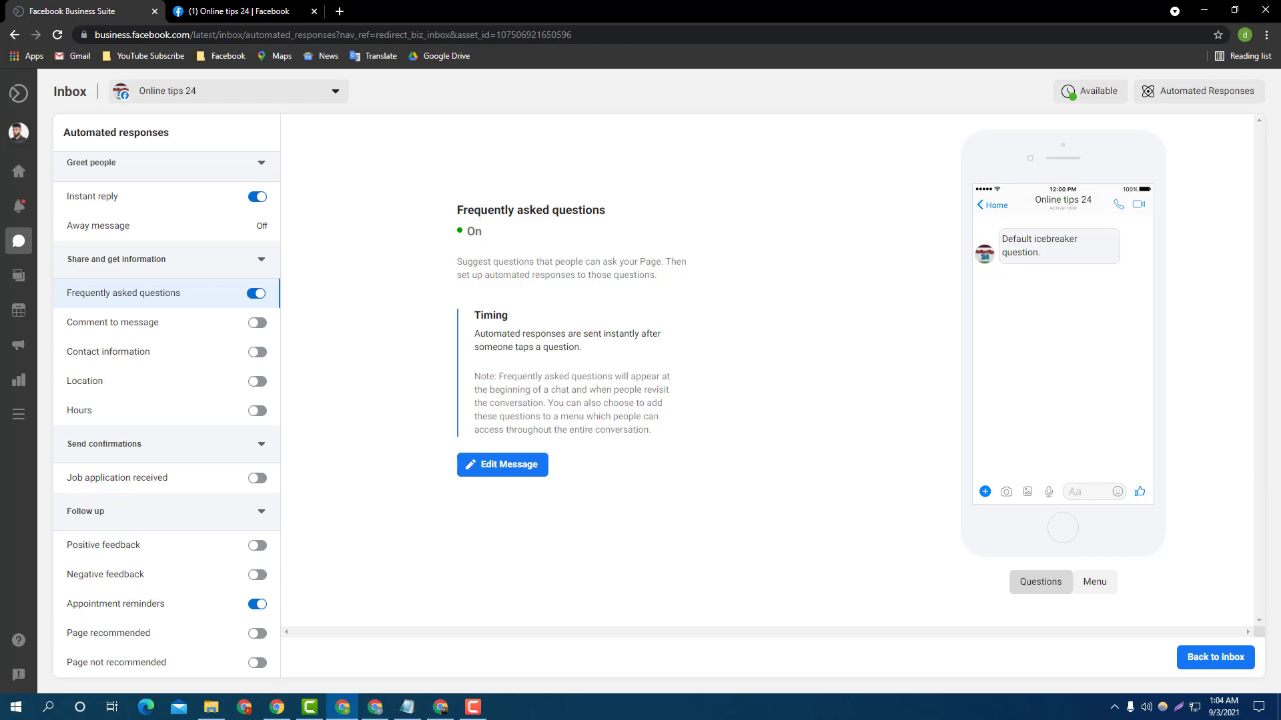
Step: Copy the Online tips 24 page's web address and open it in a new tab of the browser signed in to the other account
click(266, 11)
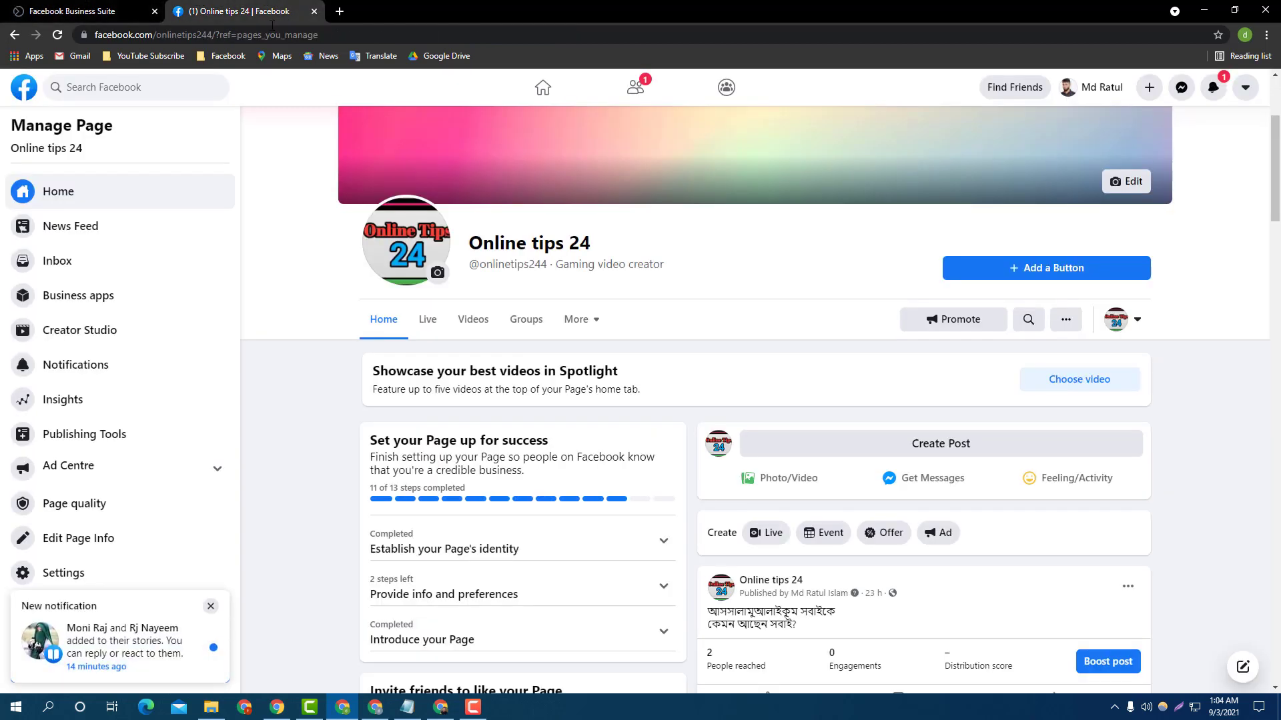
click(176, 37)
click(199, 35)
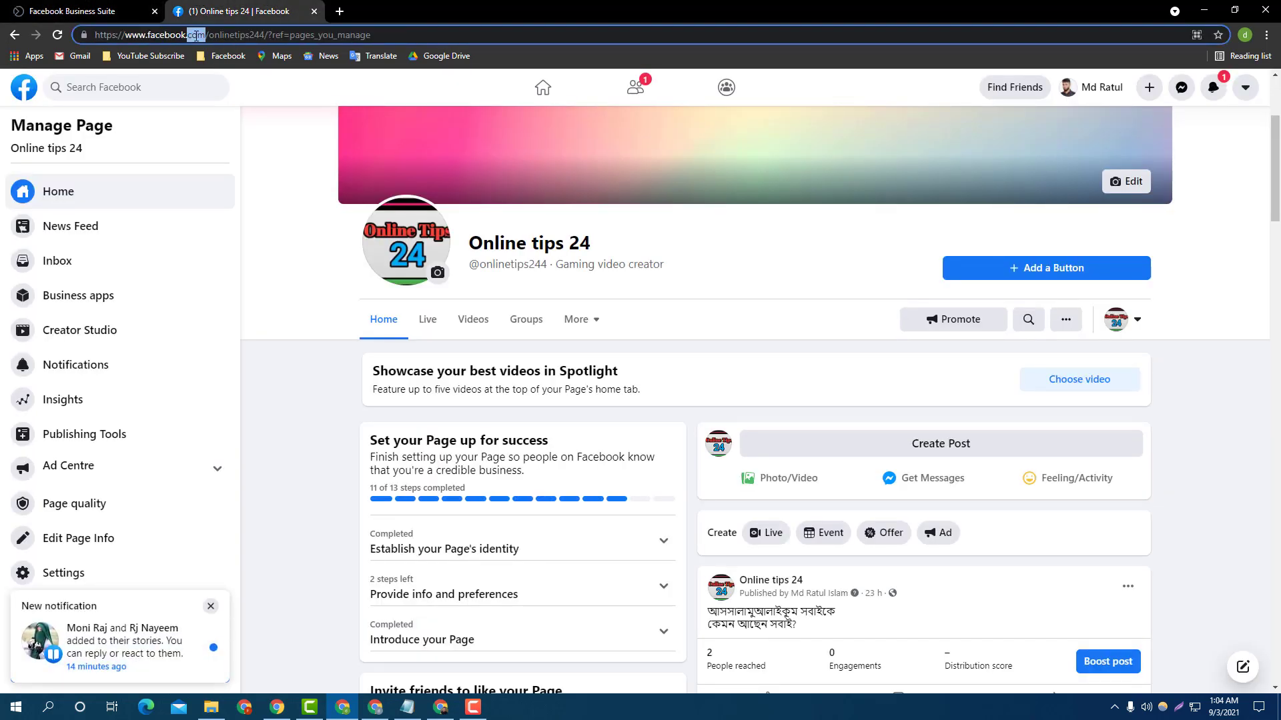
triple_click(198, 34)
key(ctrl+c)
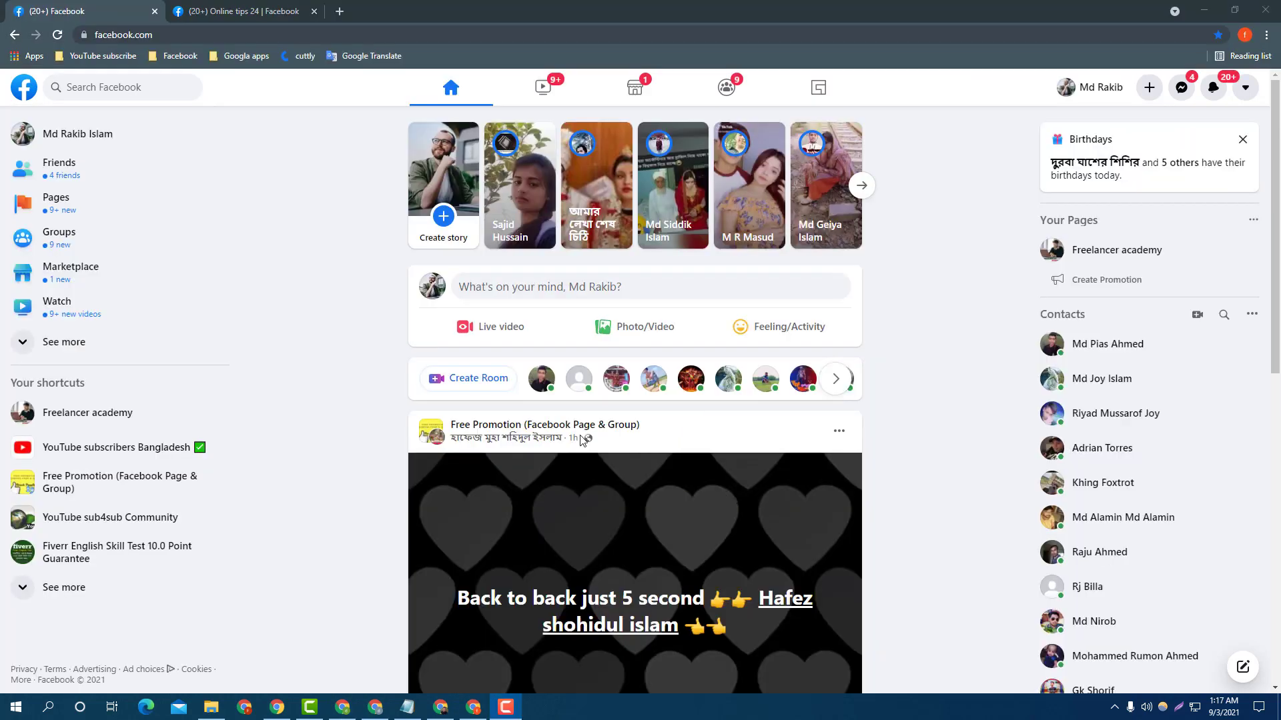
click(338, 12)
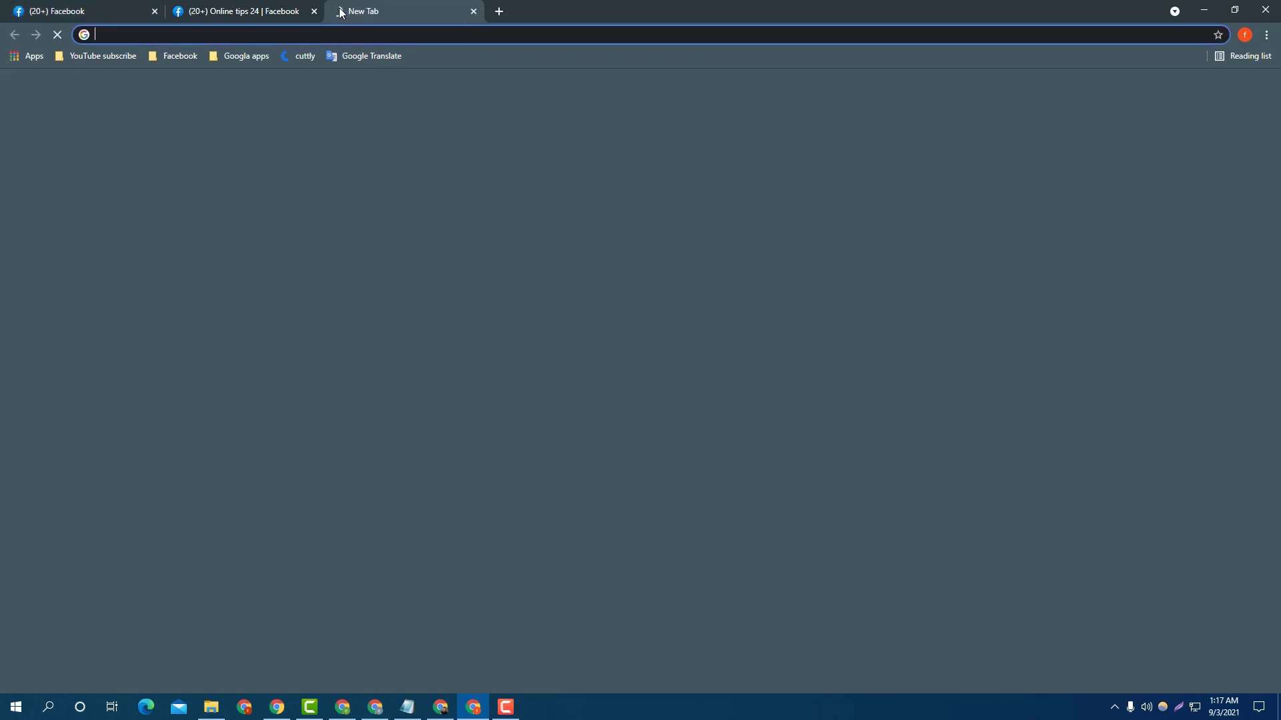
key(ctrl+v)
key(Return)
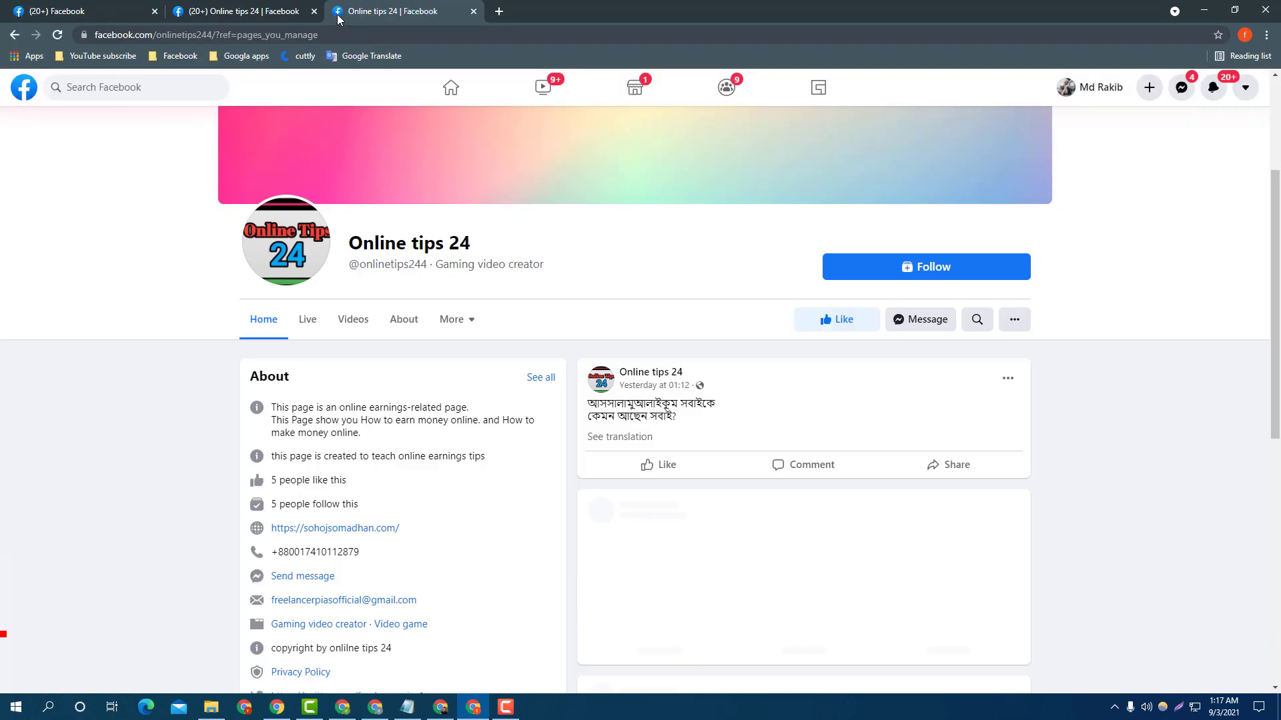
Step: Look over the Online tips 24 page as a visitor and open a Messenger chat with it
scroll(621, 404, up, 3)
scroll(680, 410, down, 6)
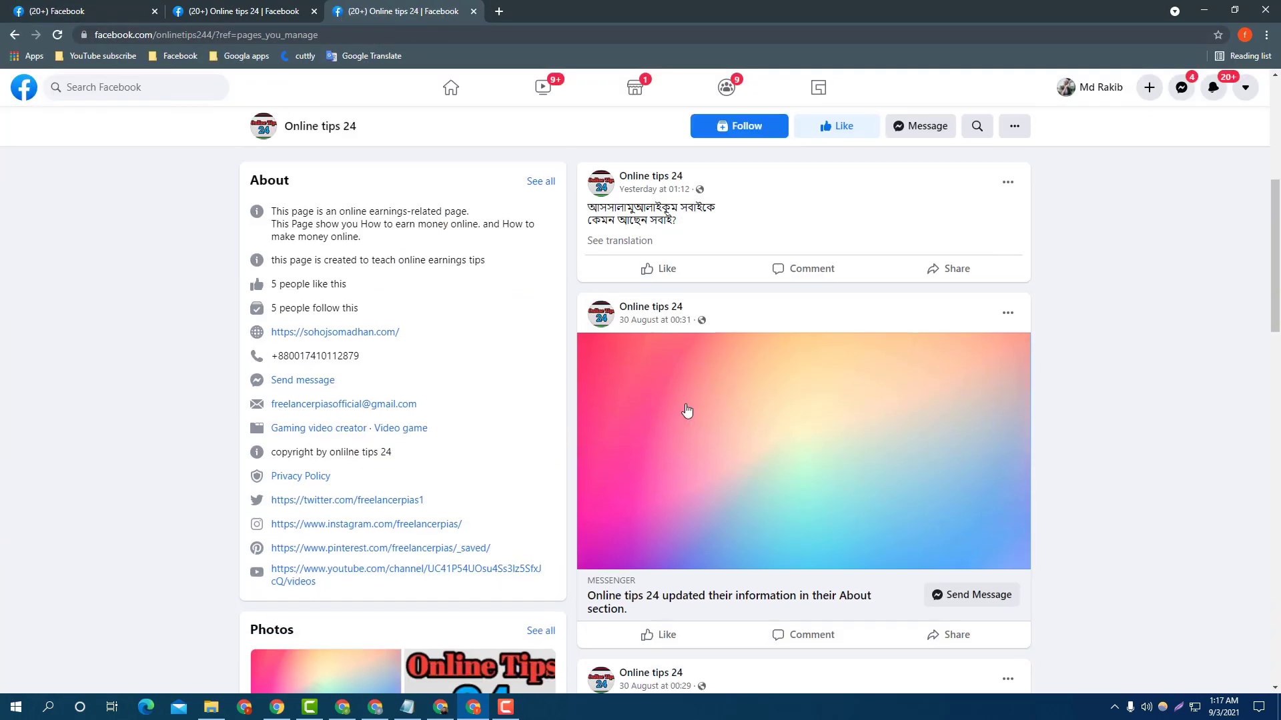
scroll(688, 408, up, 6)
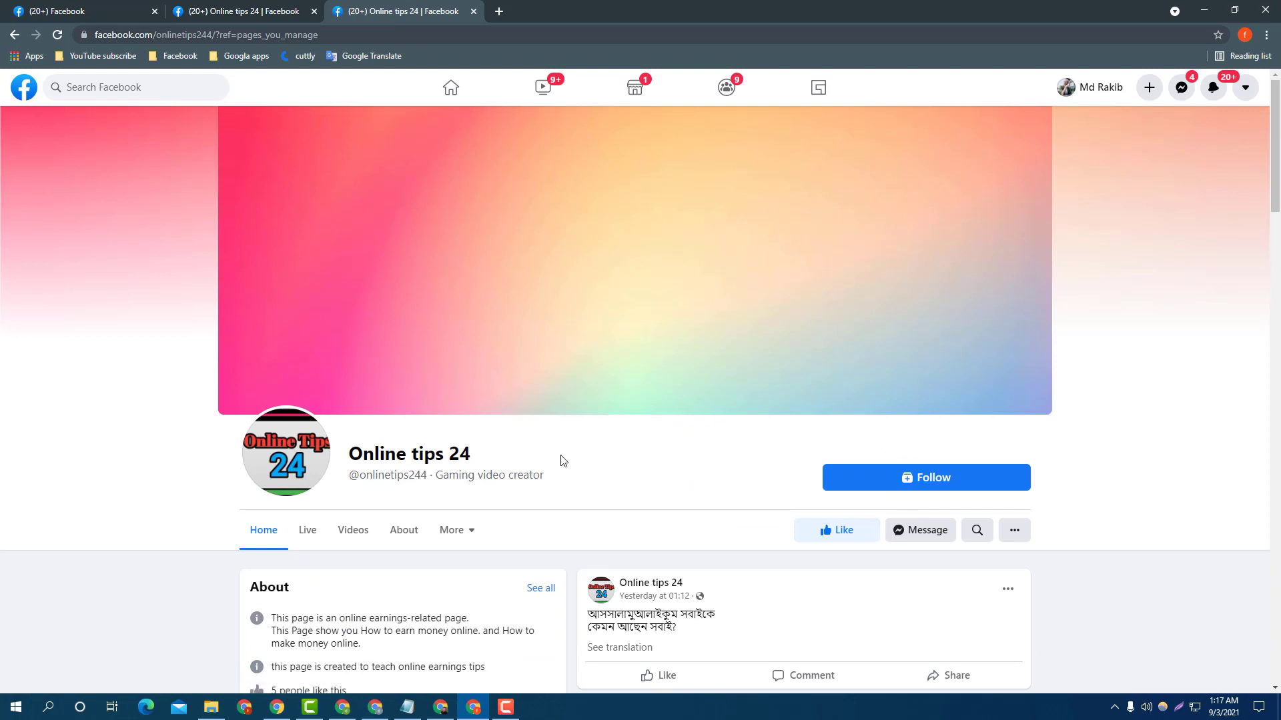
scroll(867, 494, down, 1)
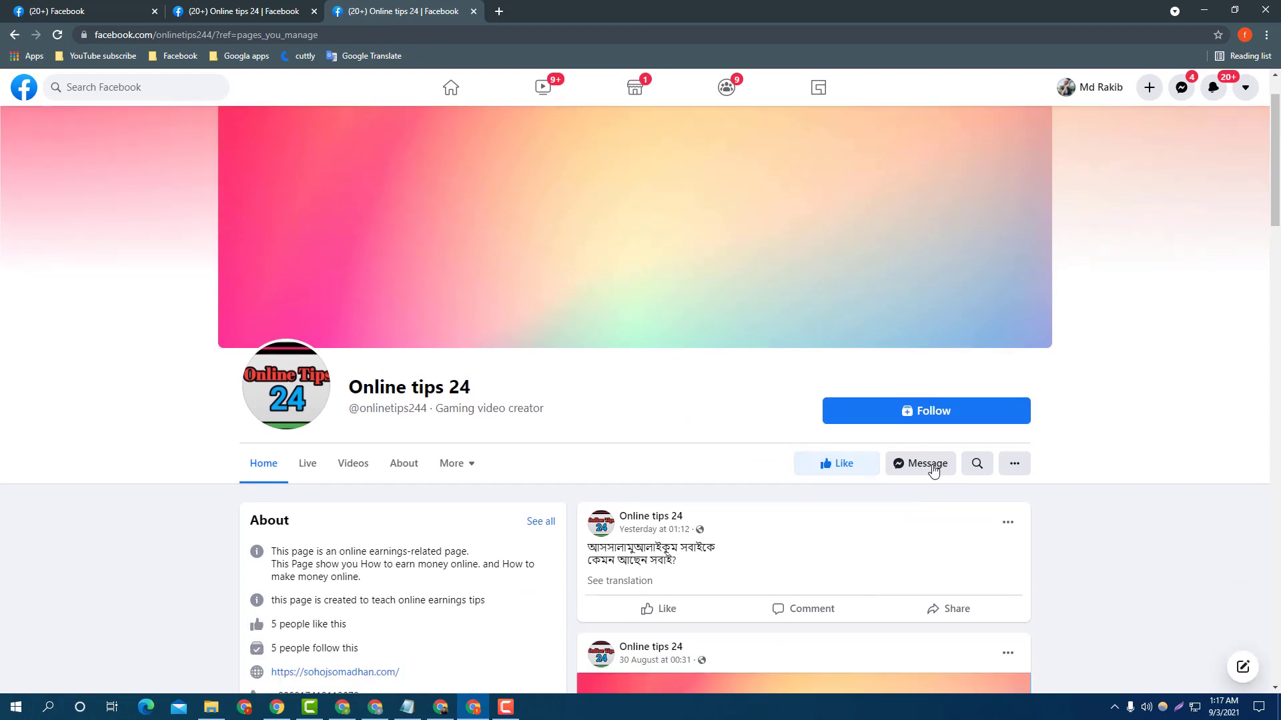
click(934, 463)
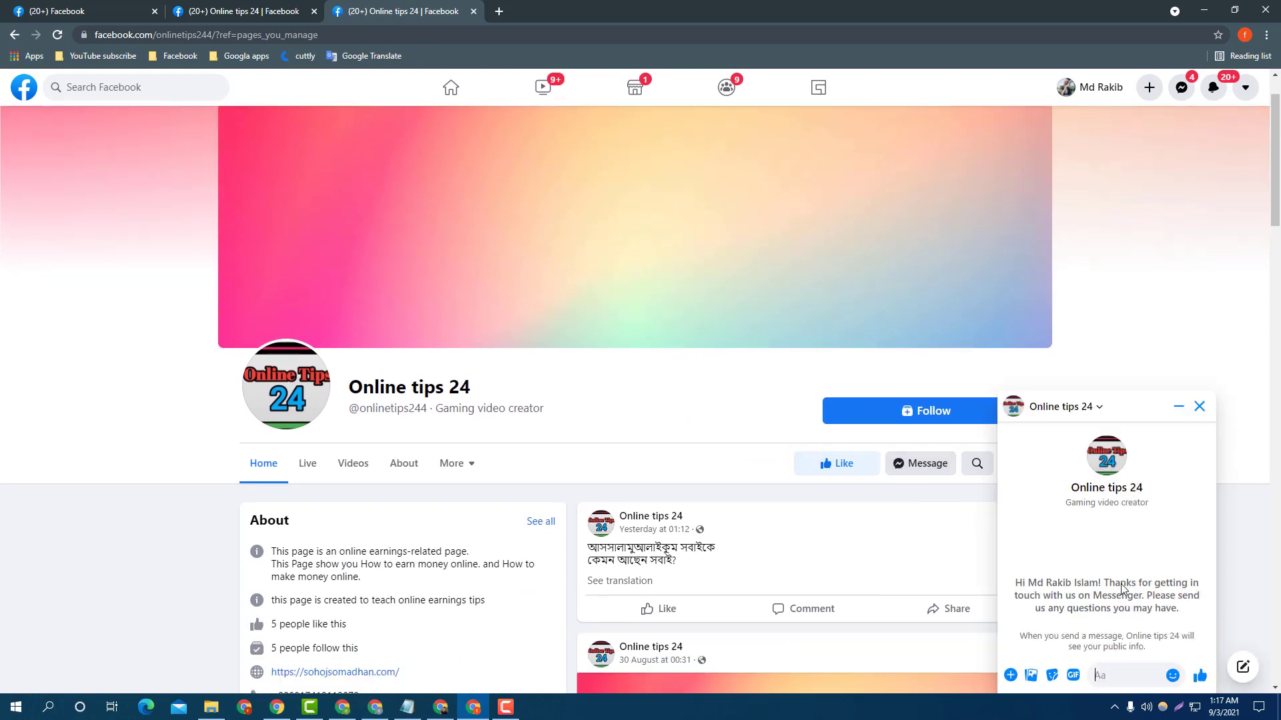
Step: Read the greeting in the Online tips 24 chat and send the page the message "hi"
drag(1017, 585, 1132, 609)
click(1100, 584)
click(1126, 632)
text(hi)
key(Return)
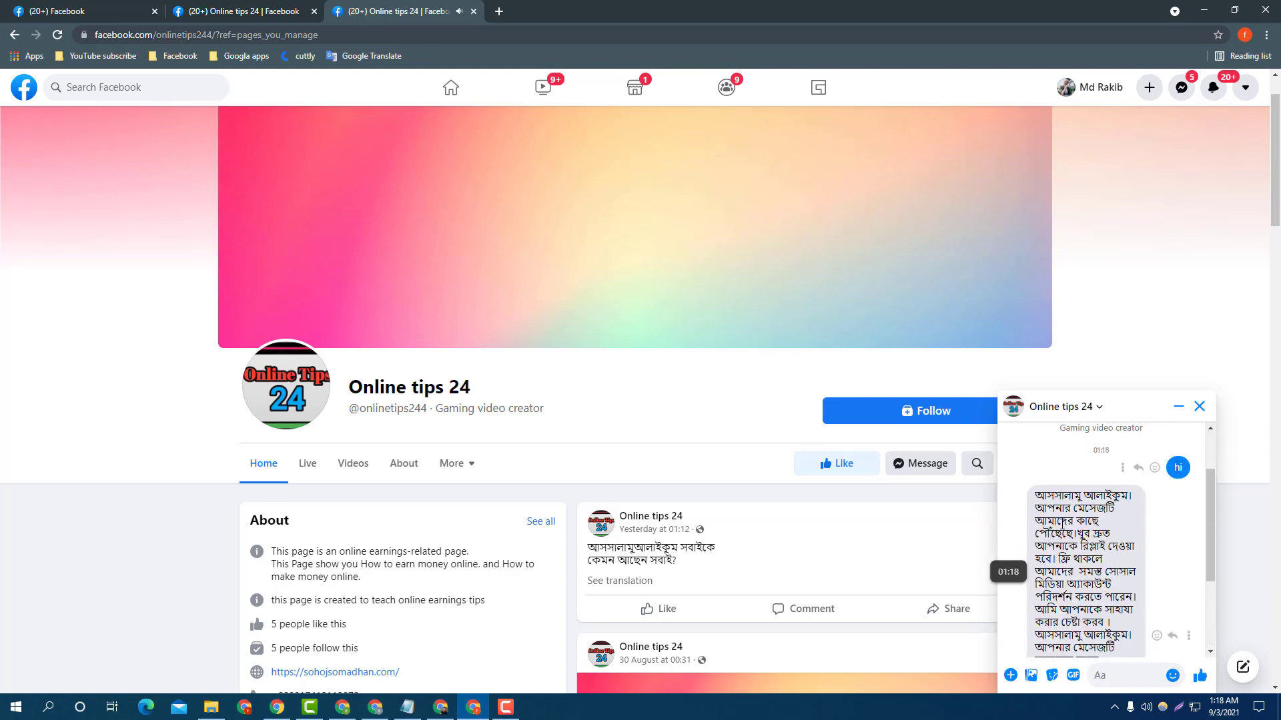
Step: Examine the full instant reply in the chat, from its opening line to the recipient's name at its end
scroll(1083, 529, down, 2)
scroll(1067, 521, up, 3)
drag(1037, 497, 1134, 614)
click(1138, 601)
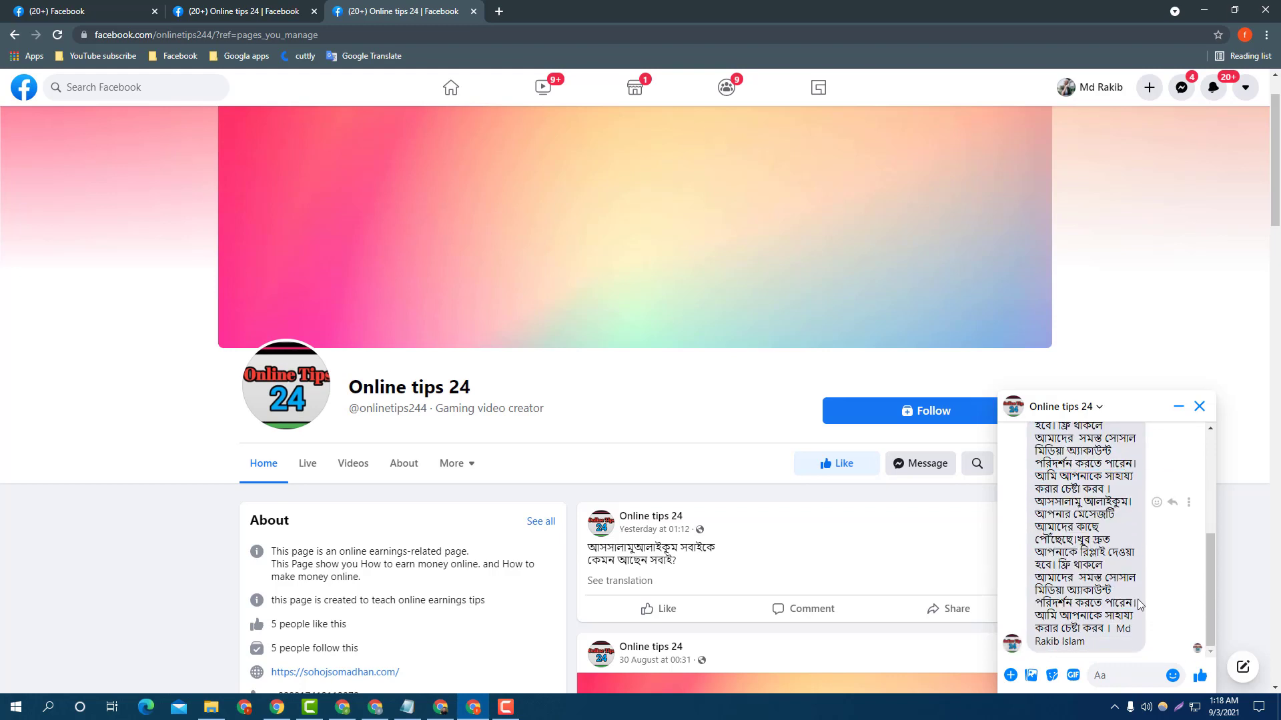
scroll(1139, 566, up, 2)
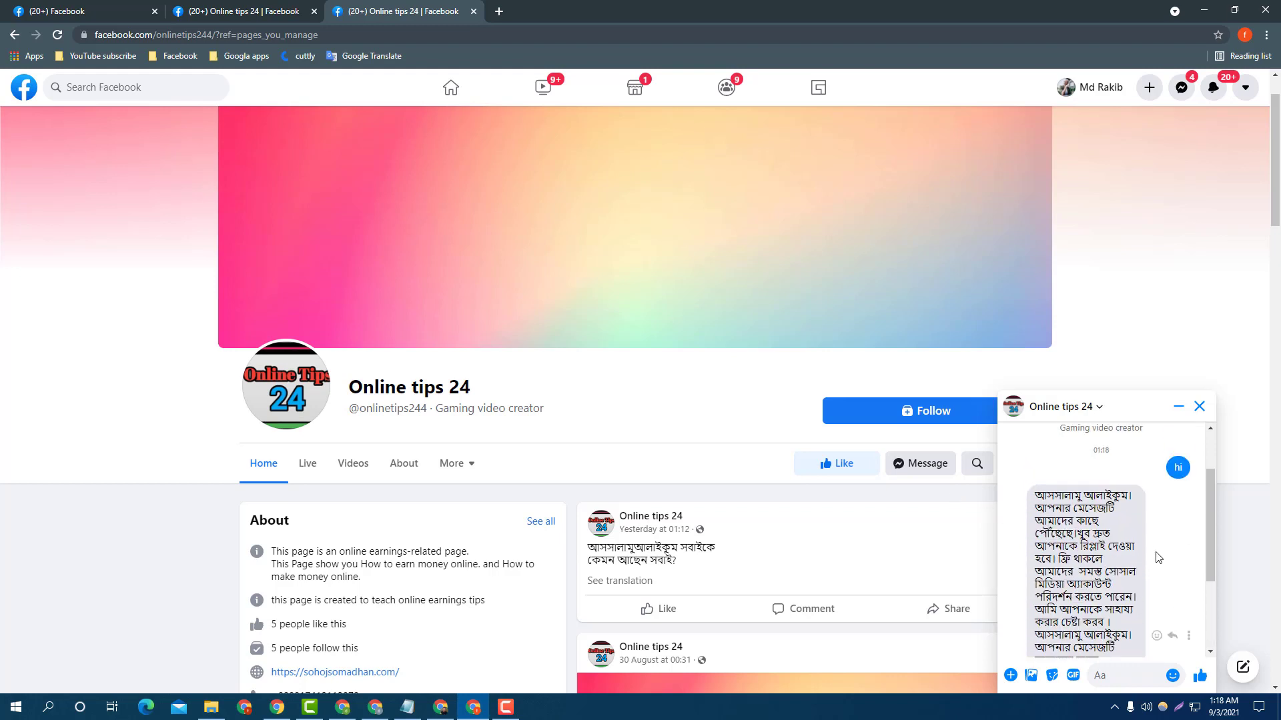
scroll(1158, 558, down, 2)
scroll(1101, 553, down, 2)
scroll(525, 602, down, 3)
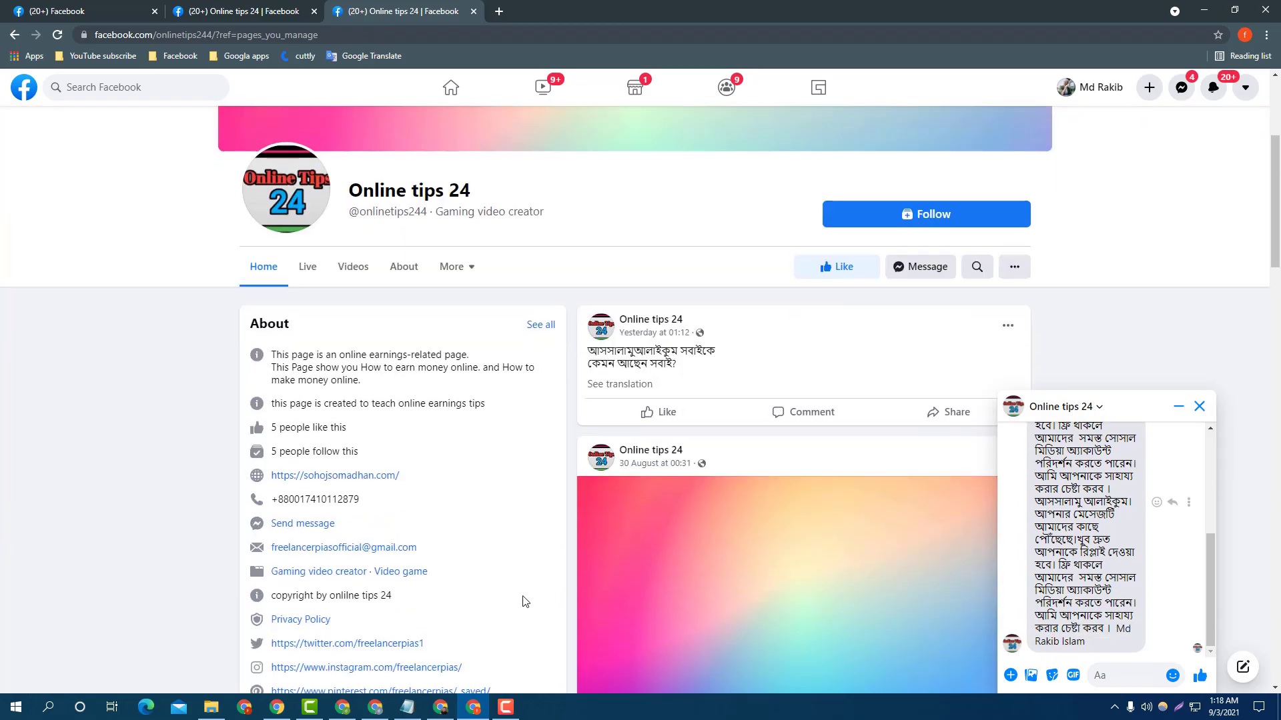
Step: Switch to the YouTube window showing the Freelancer academy channel's videos
key(alt+Tab)
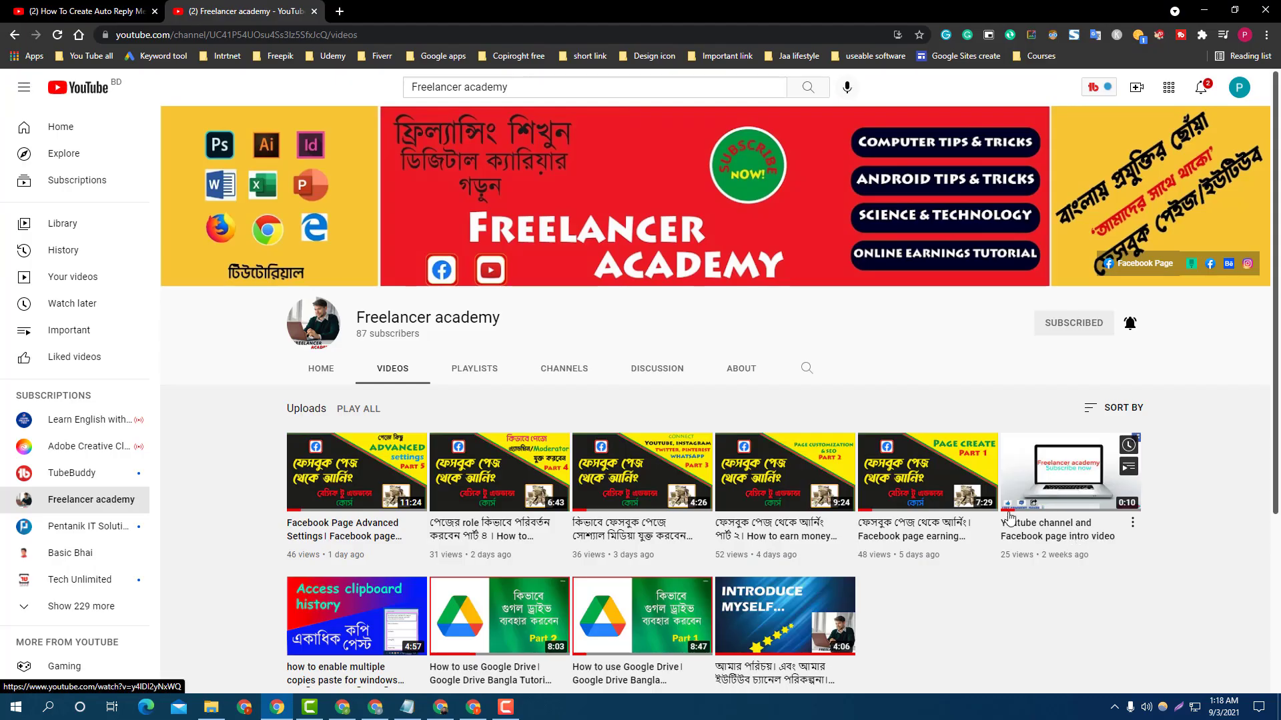